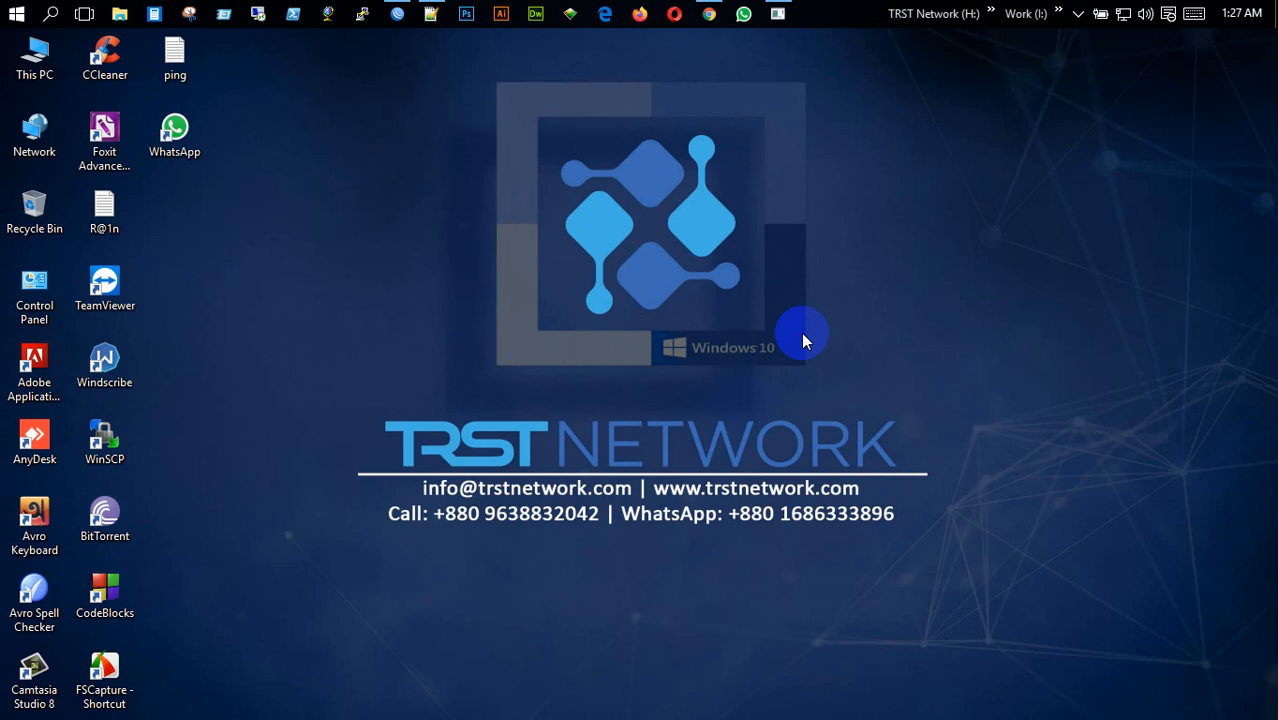
Step: Switch to WinBox, review the general and advanced settings of a new simple queue, and close it without saving
{"action": "left_click", "coordinate": [397, 13]}
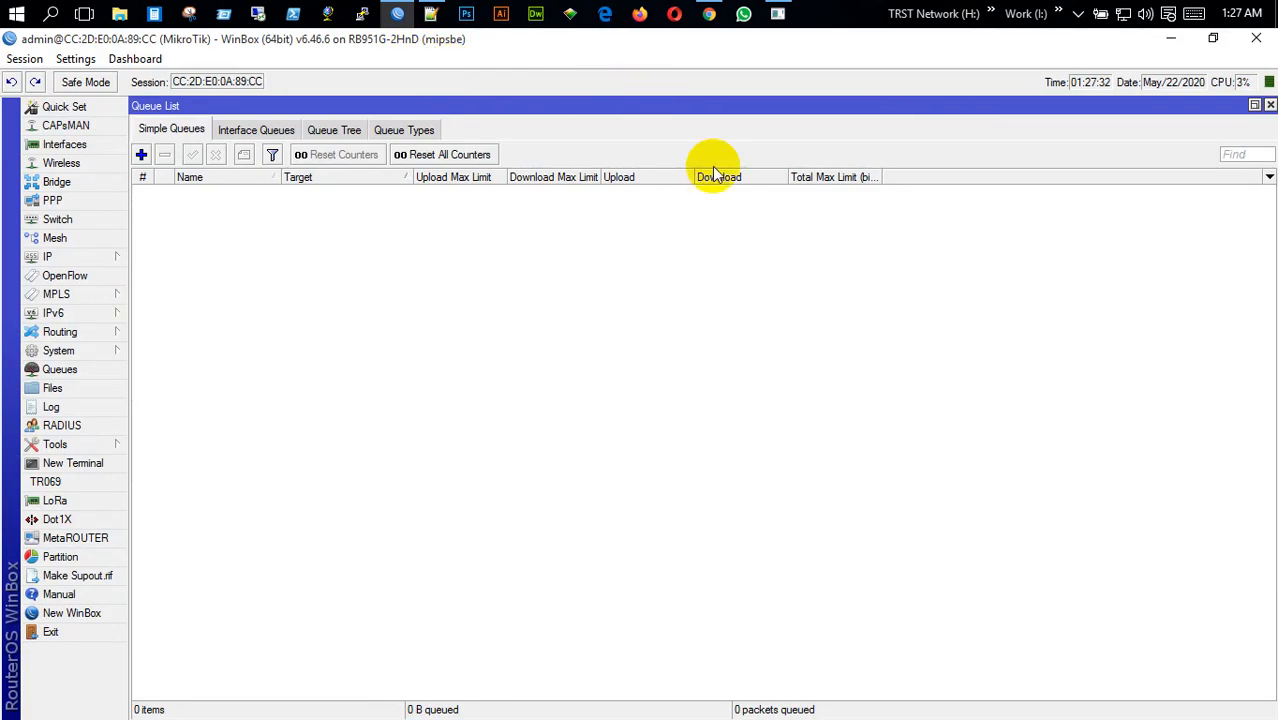
{"action": "left_click", "coordinate": [141, 155]}
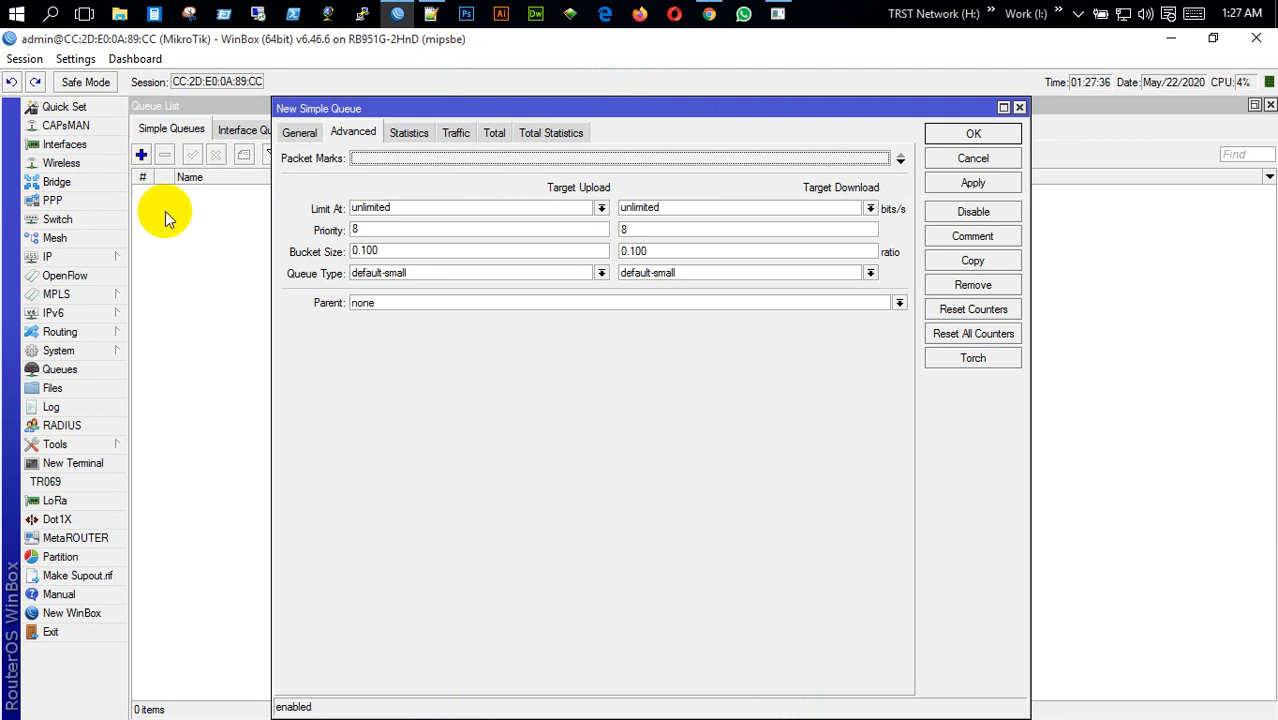
{"action": "left_click", "coordinate": [292, 132]}
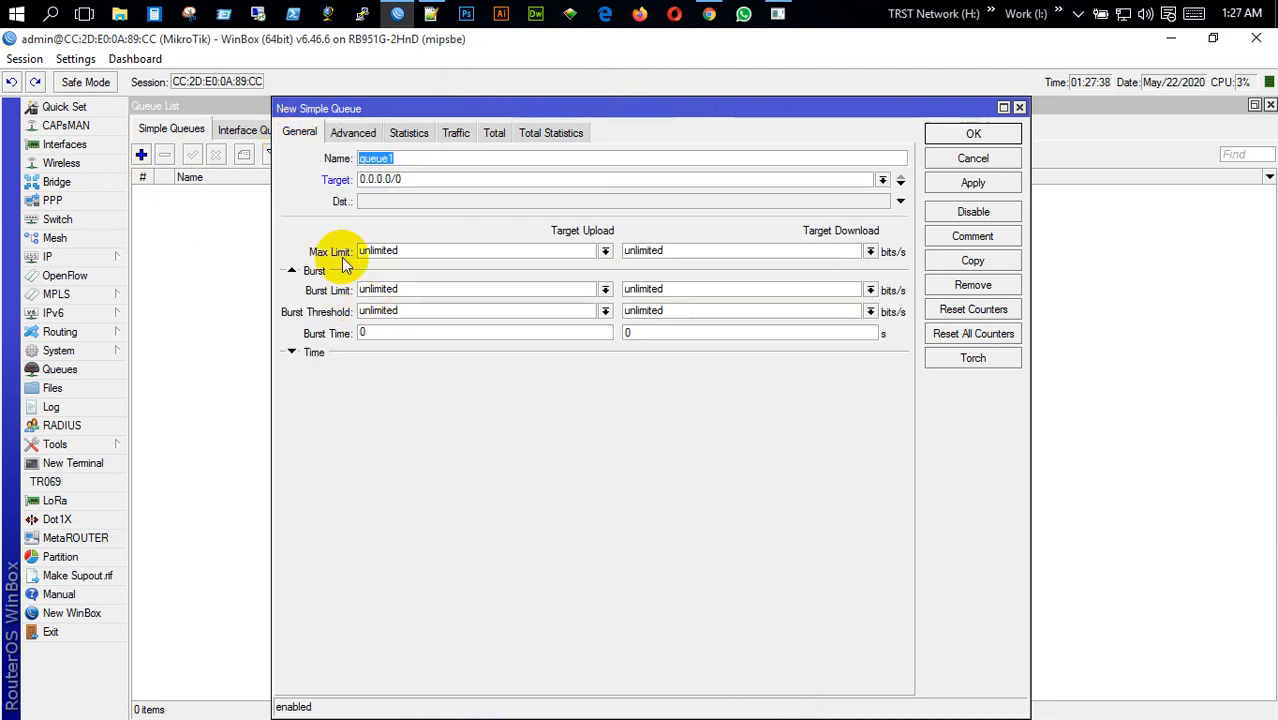
{"action": "left_click", "coordinate": [344, 131]}
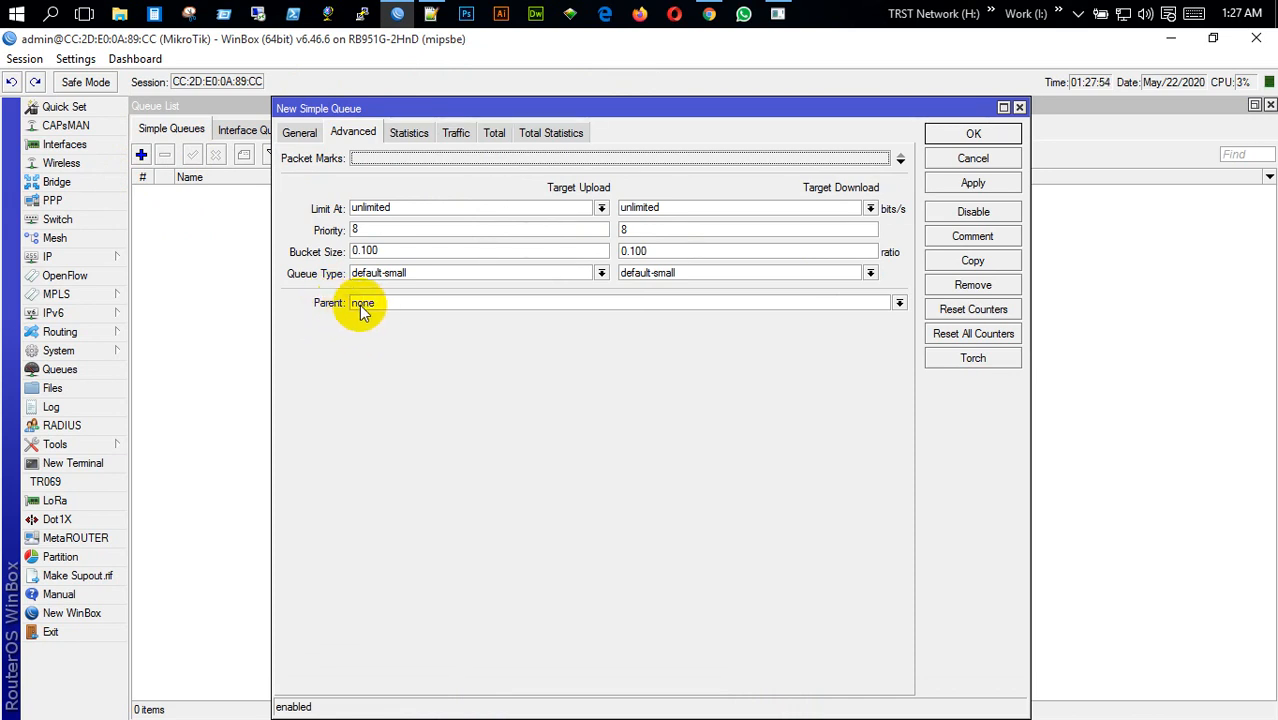
{"action": "left_click", "coordinate": [1018, 107]}
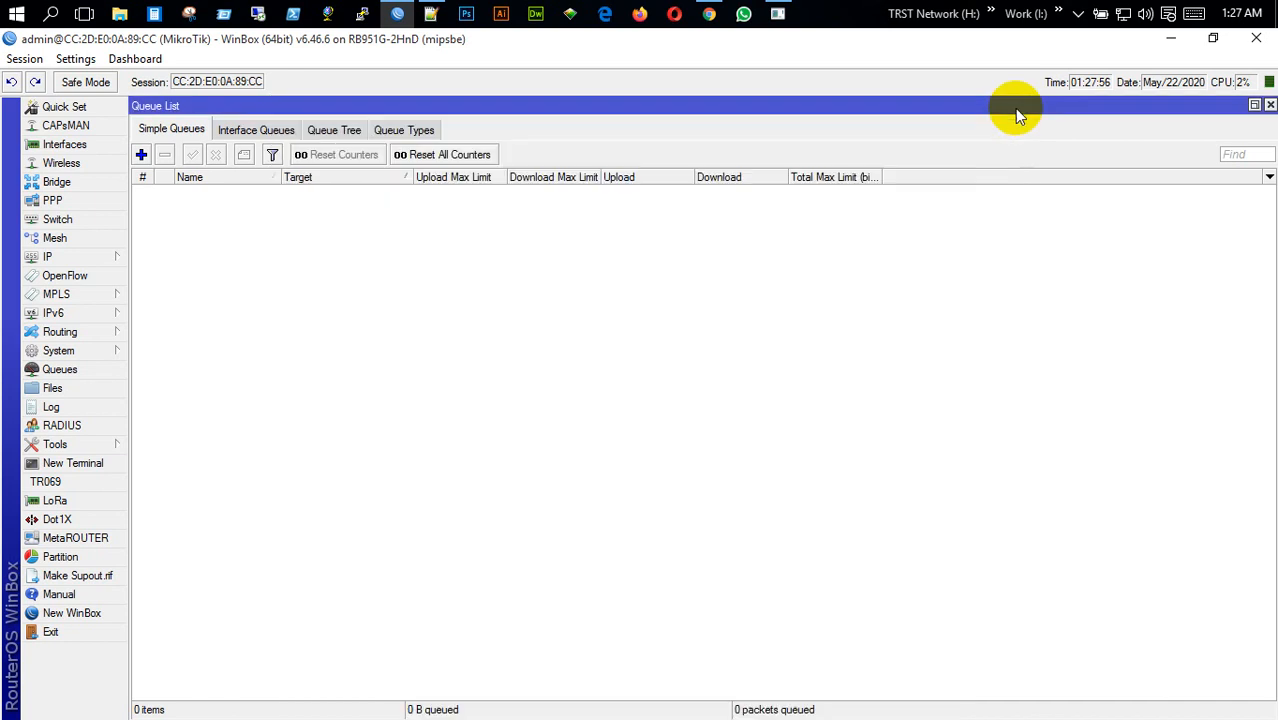
Step: Switch to Chrome and examine the Bengali translations and definitions of "parent" in Google Translate
{"action": "left_click", "coordinate": [709, 14]}
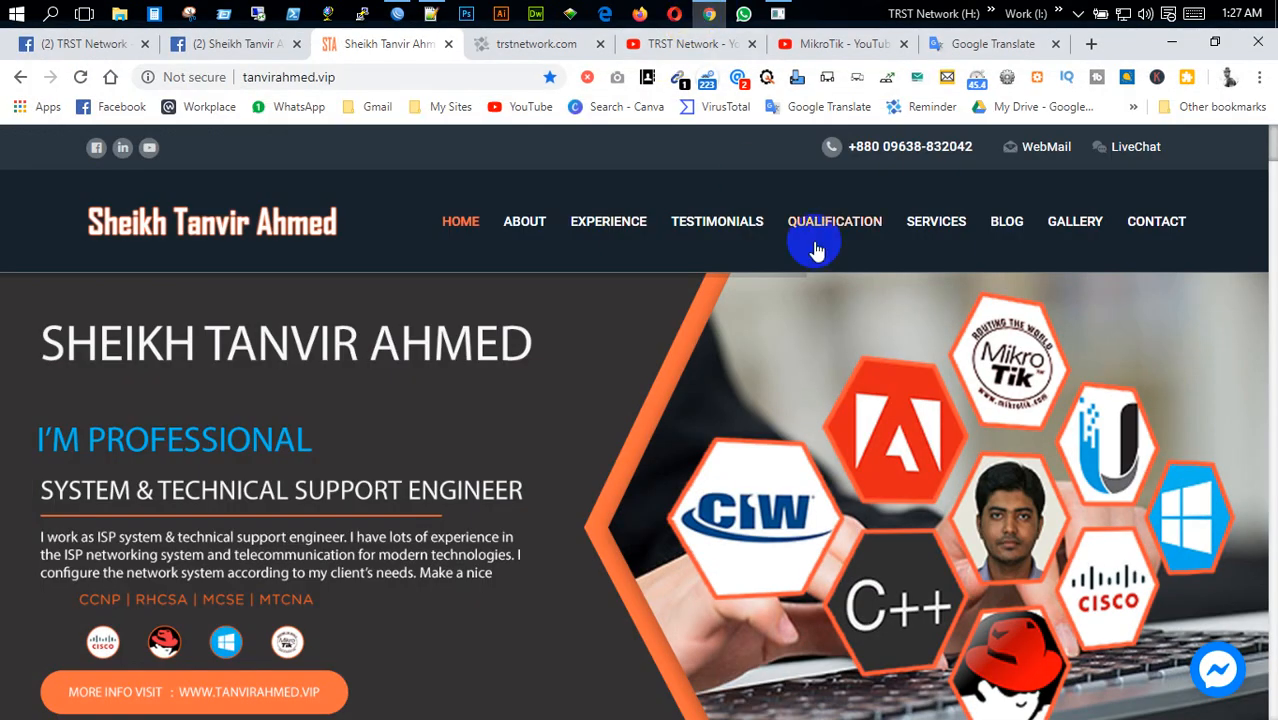
{"action": "left_click", "coordinate": [968, 44]}
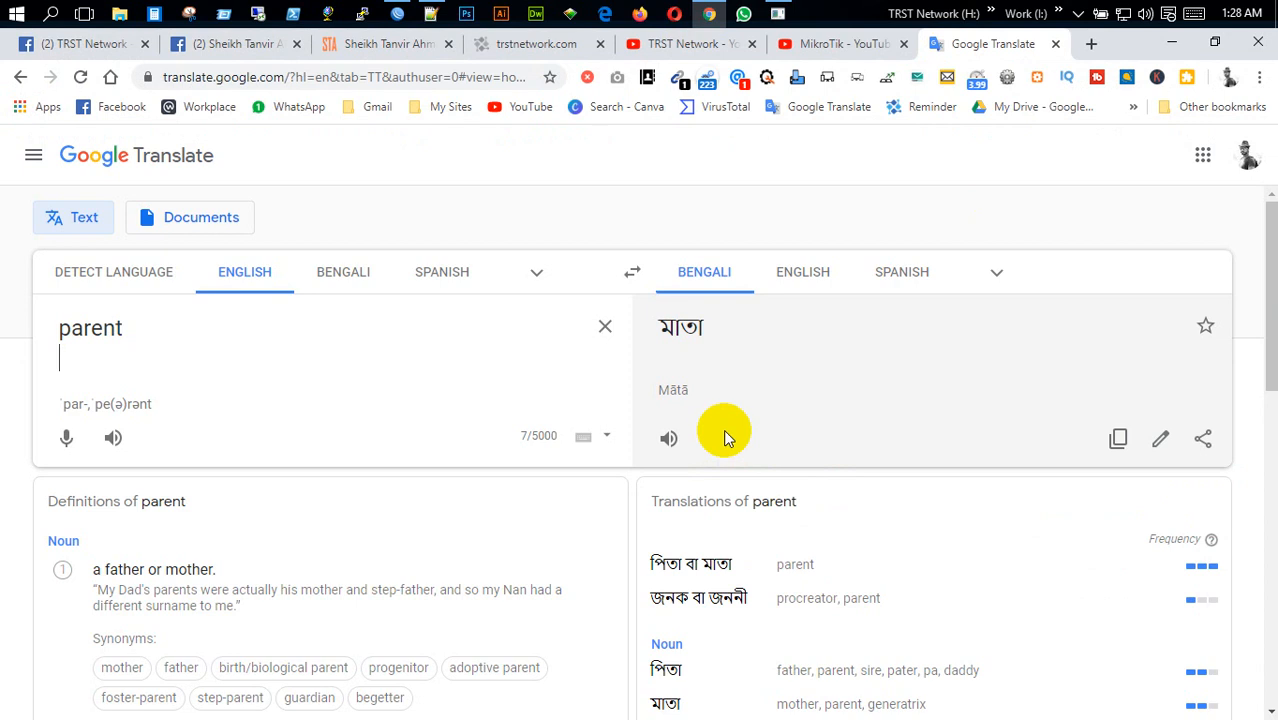
{"action": "scroll", "coordinate": [577, 414], "scroll_direction": "down", "scroll_amount": 2}
{"action": "scroll", "coordinate": [576, 410], "scroll_direction": "down", "scroll_amount": 2}
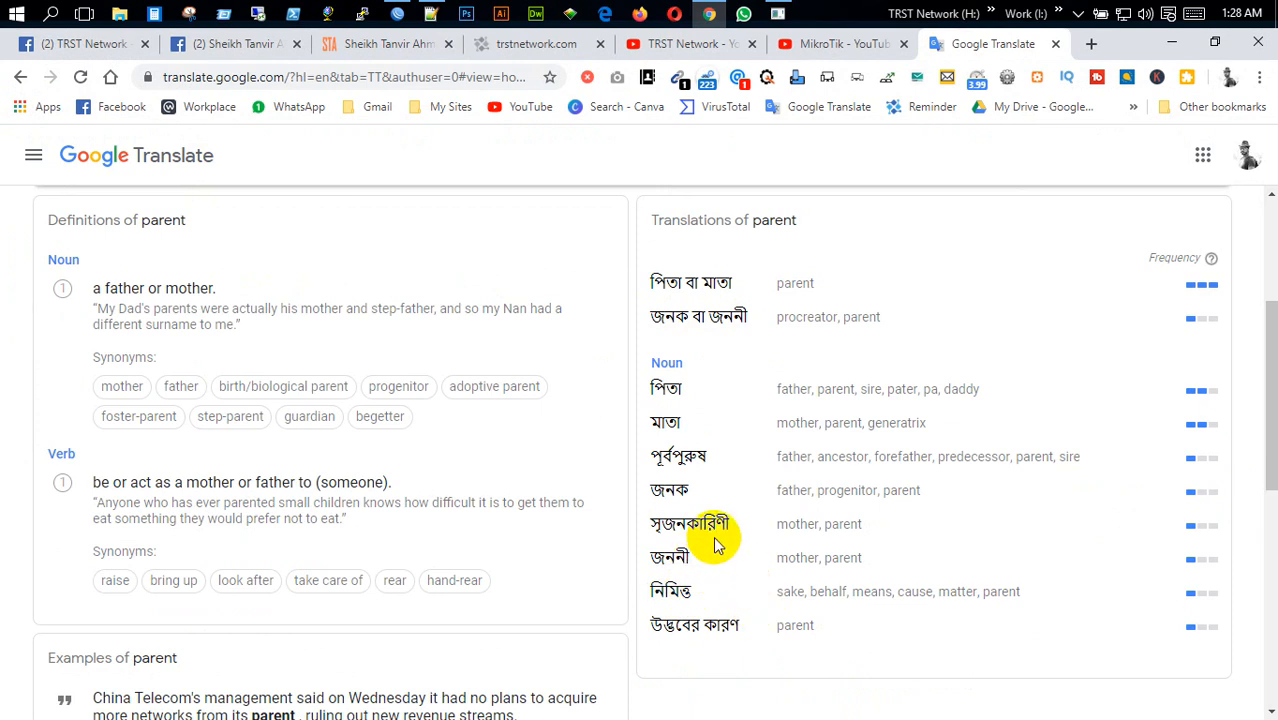
{"action": "left_click", "coordinate": [1168, 44]}
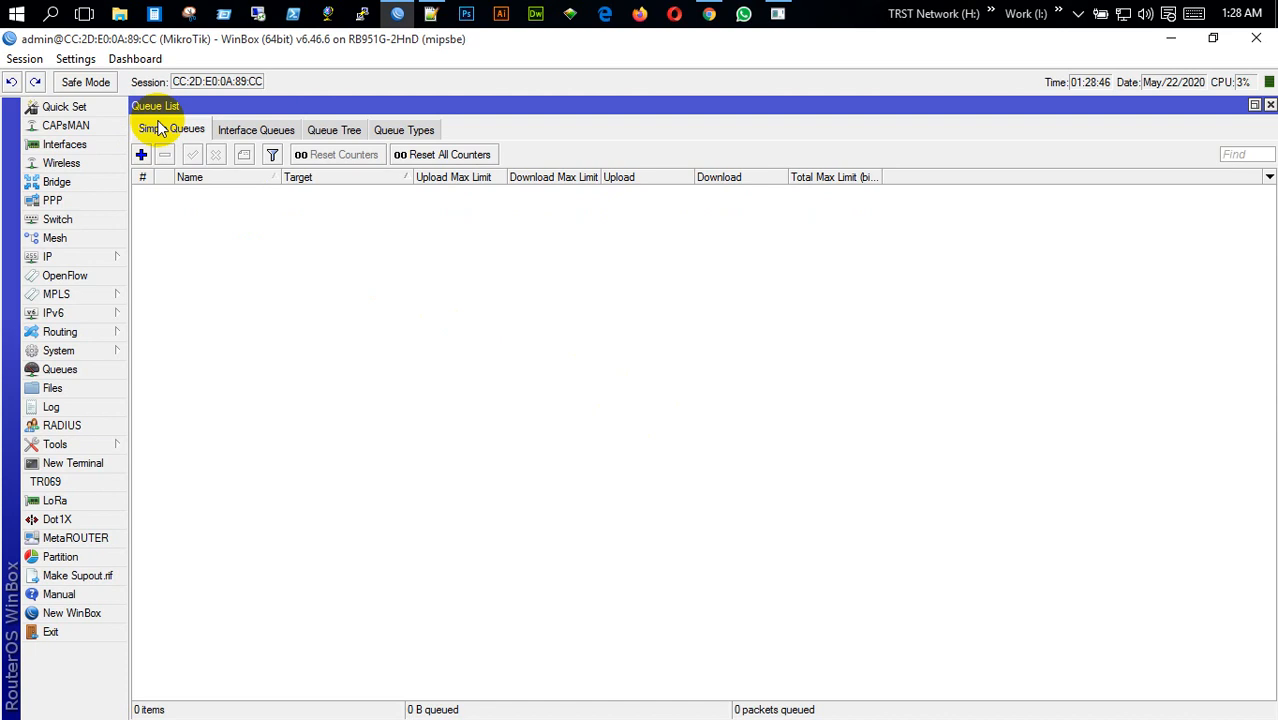
Step: Start a new simple queue in WinBox and name it "Total bandwidth"
{"action": "left_click", "coordinate": [141, 154]}
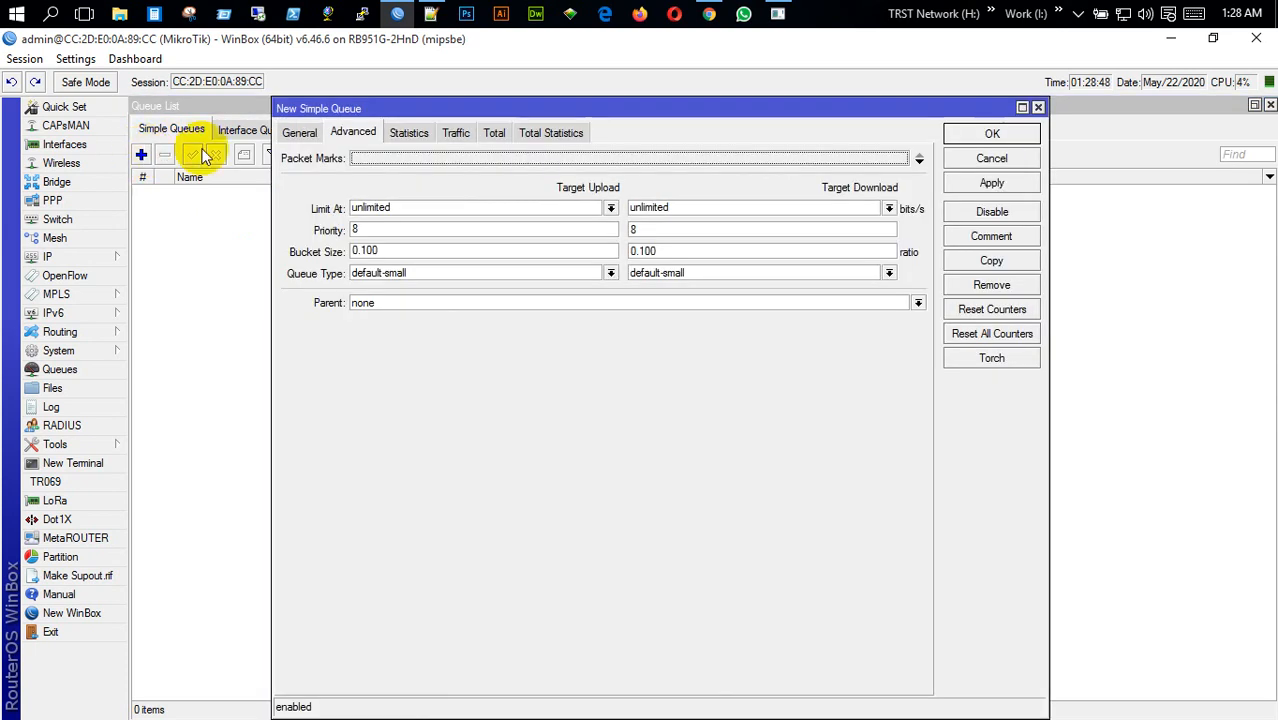
{"action": "left_click", "coordinate": [299, 134]}
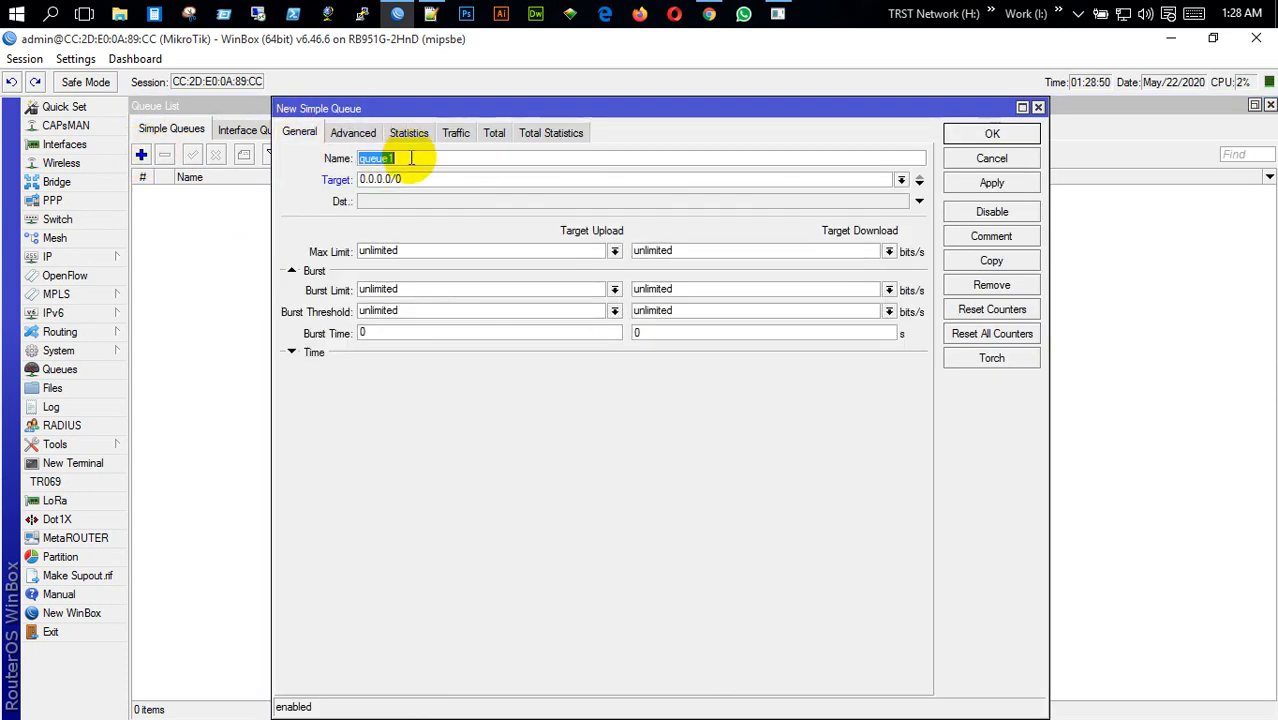
{"action": "type", "text": "Total "}
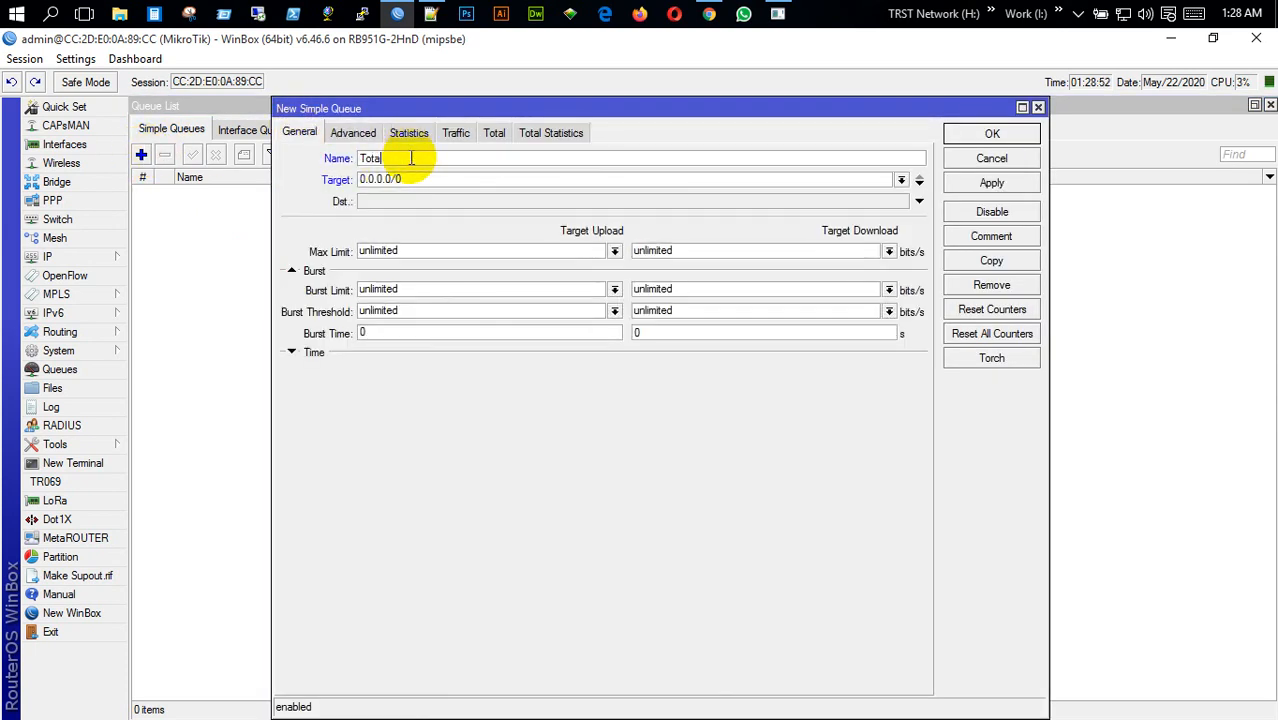
{"action": "type", "text": "bandwidth"}
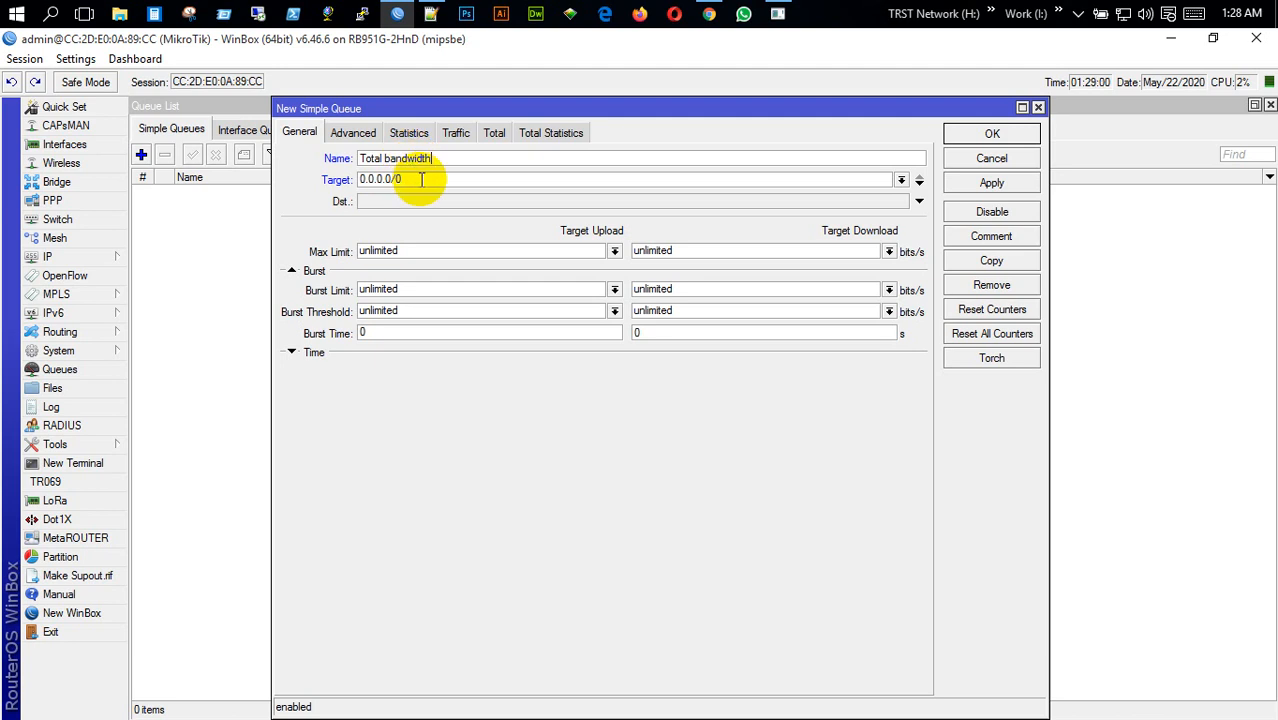
{"action": "double_click", "coordinate": [421, 179]}
Step: Check the IPv4 address of the USB Ethernet Adapter in the Windows network connection details
{"action": "right_click", "coordinate": [1123, 14]}
{"action": "left_click", "coordinate": [1123, 50]}
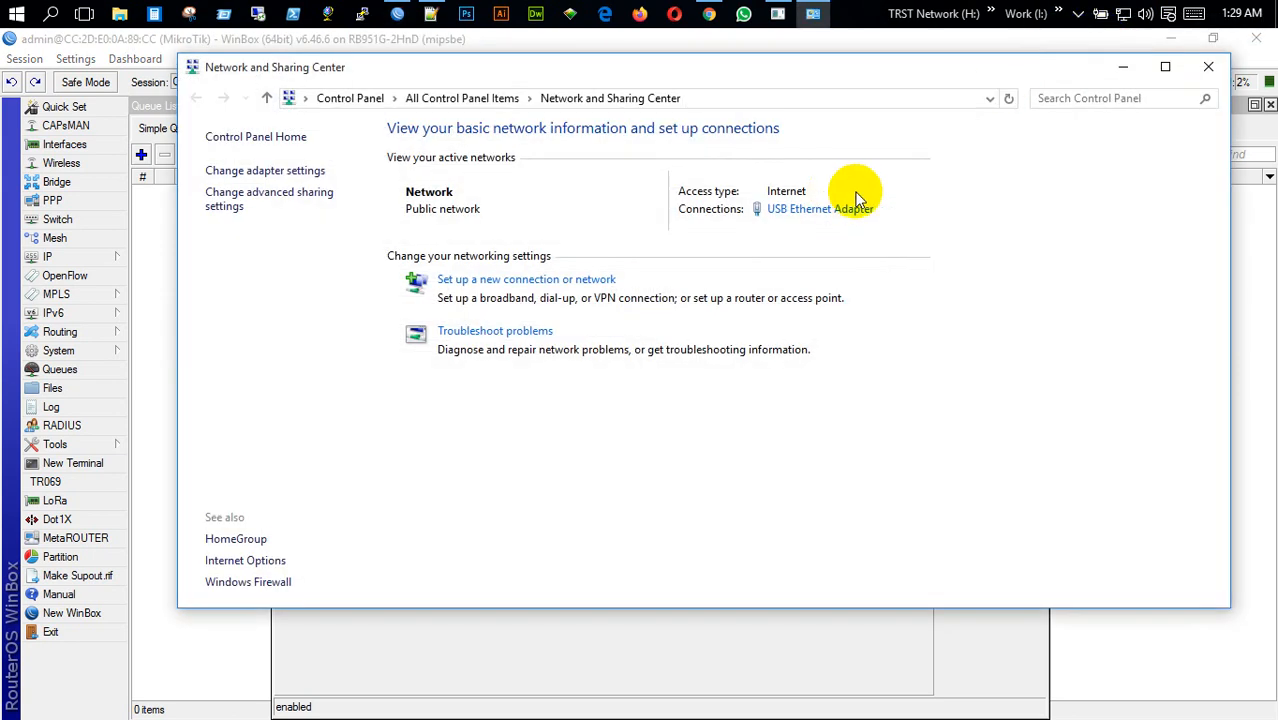
{"action": "left_click", "coordinate": [850, 212]}
{"action": "left_click", "coordinate": [536, 338]}
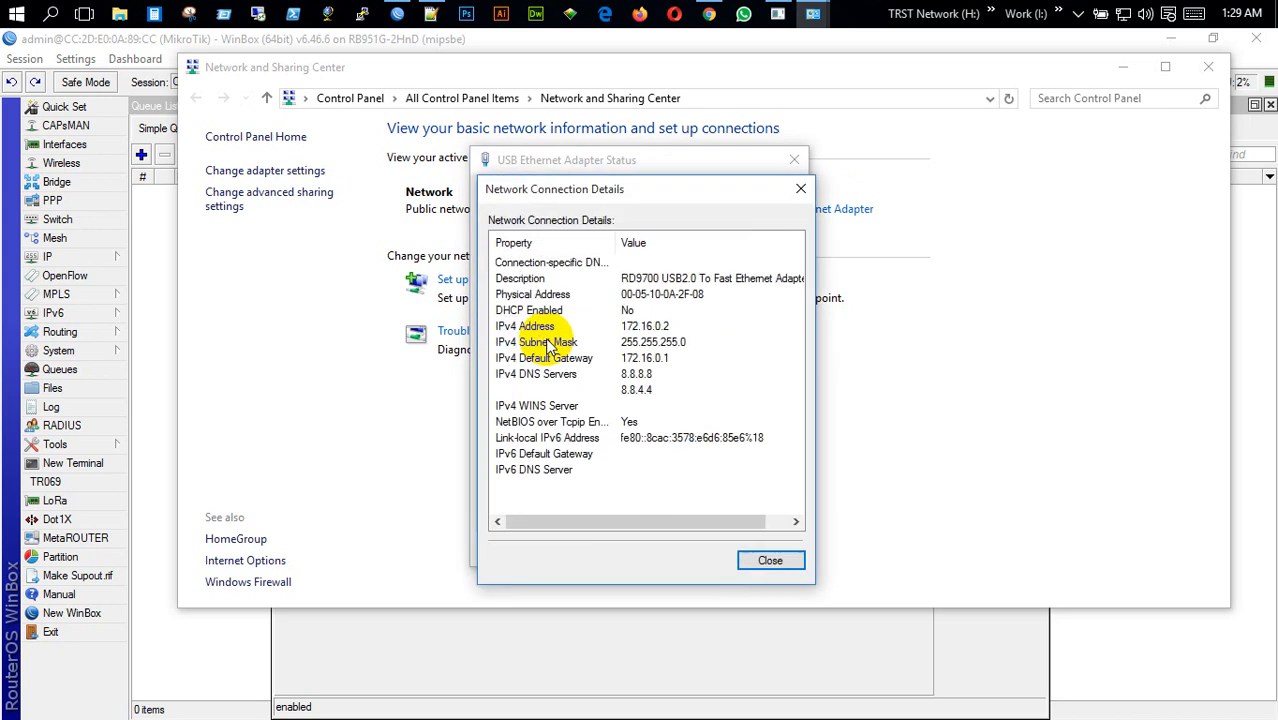
{"action": "left_click", "coordinate": [644, 328]}
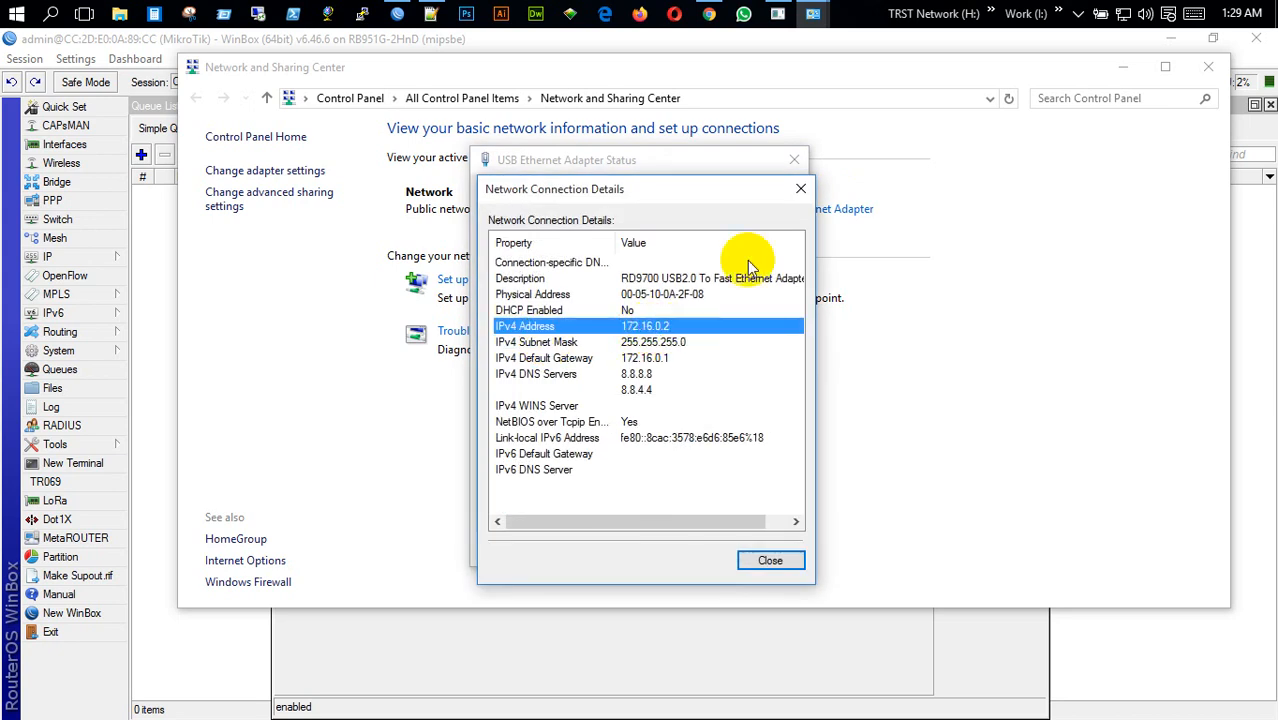
{"action": "left_click", "coordinate": [798, 196]}
{"action": "left_click", "coordinate": [794, 161]}
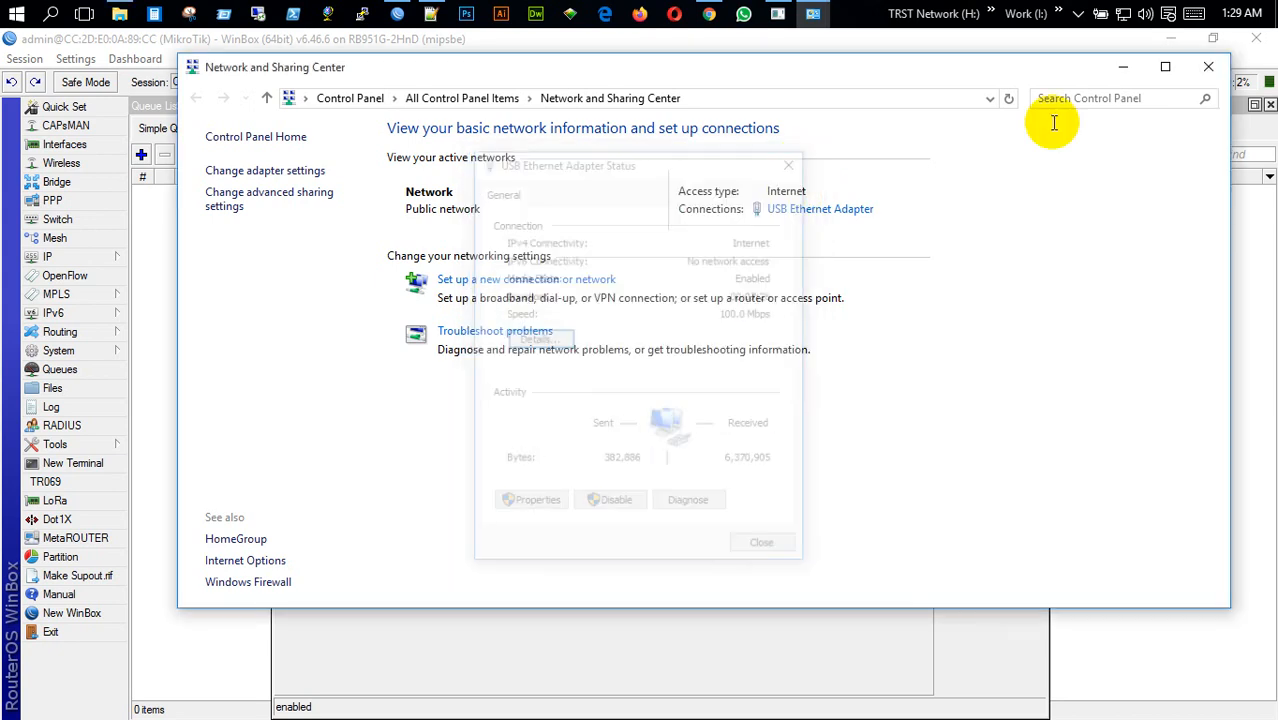
{"action": "left_click", "coordinate": [1208, 66]}
Step: Set the queue's target to 172.16.0.0/24
{"action": "left_click_drag", "start_coordinate": [446, 180], "coordinate": [302, 183]}
{"action": "type", "text": "17"}
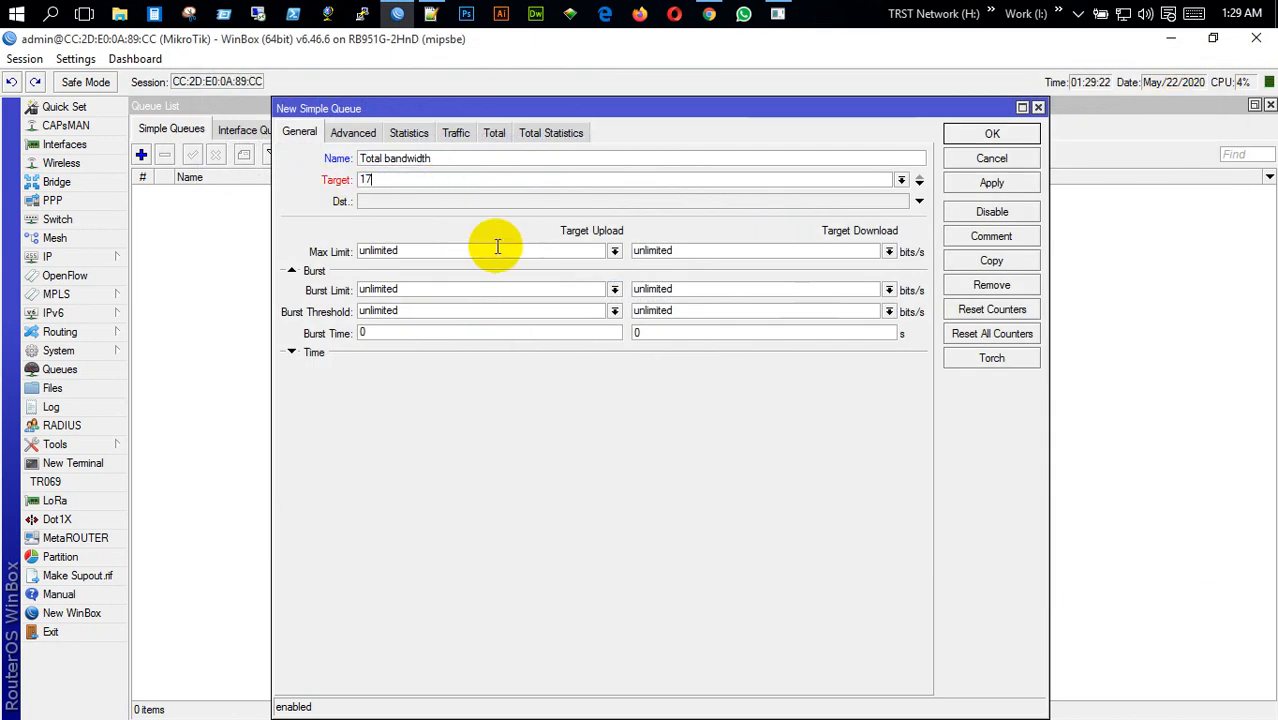
{"action": "type", "text": "2.16.0.0/24"}
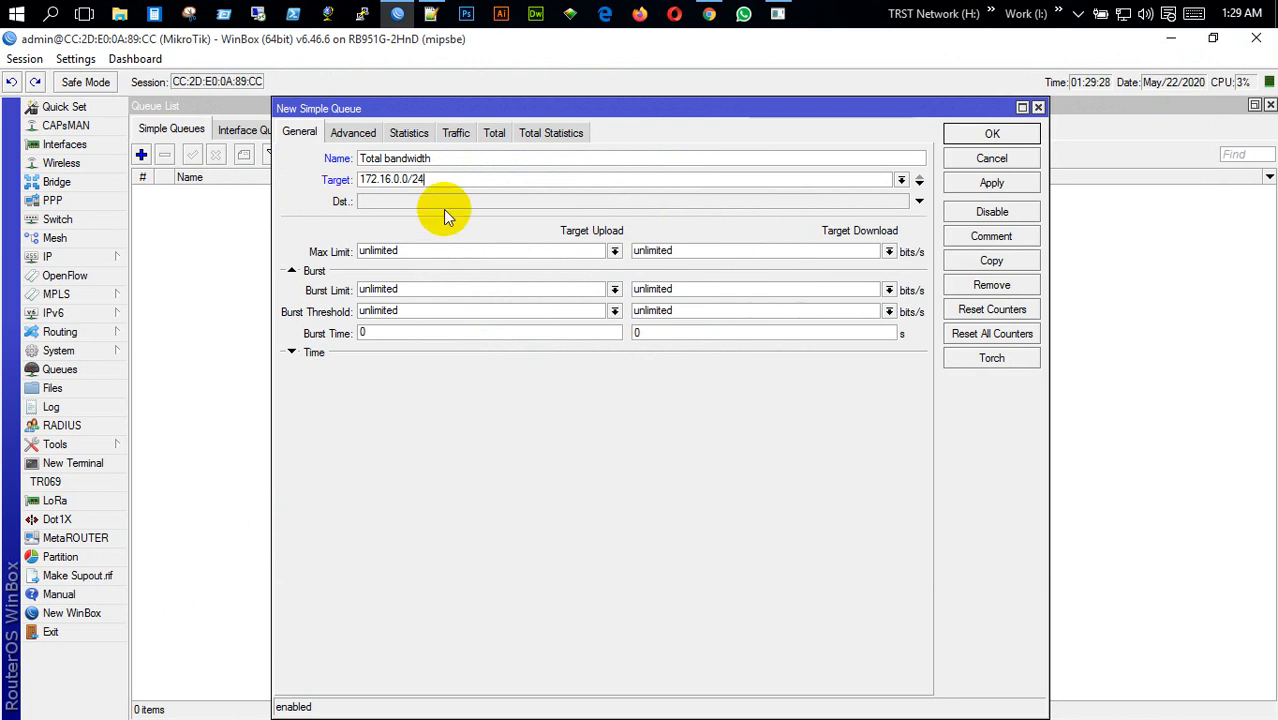
Step: Set the queue's max limit to 5M for both target upload and target download
{"action": "left_click", "coordinate": [614, 251]}
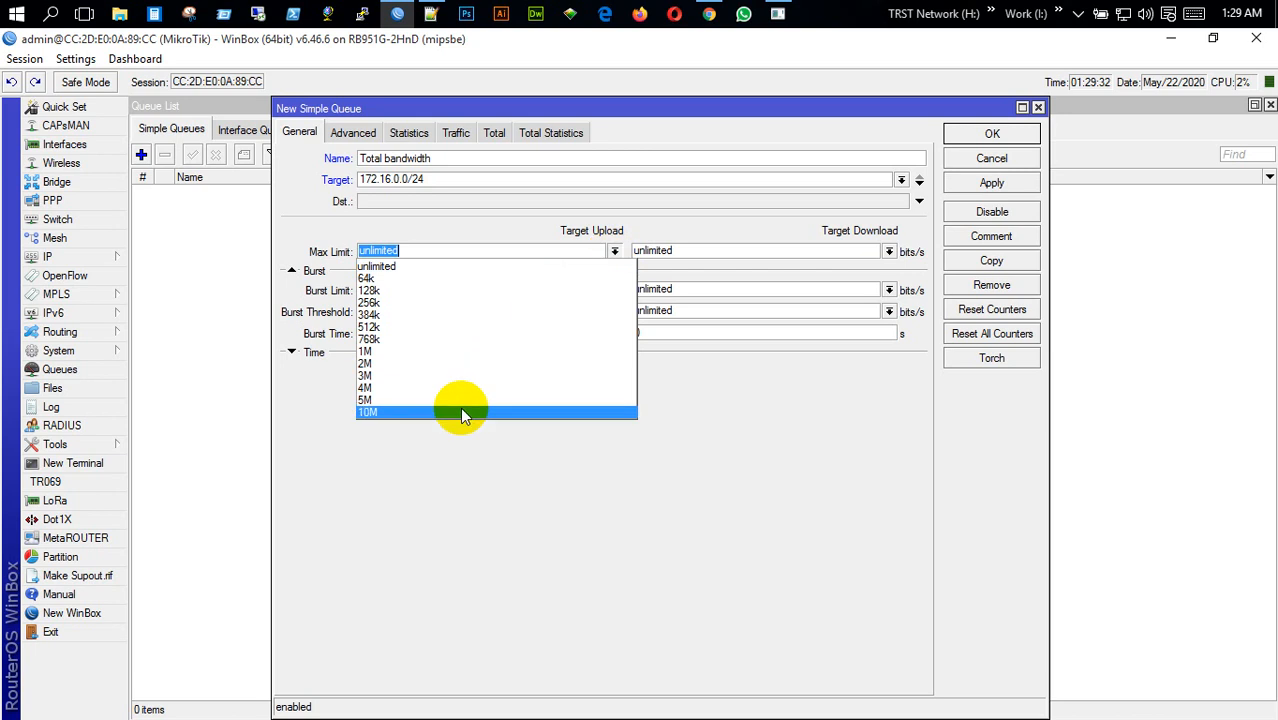
{"action": "left_click", "coordinate": [400, 387]}
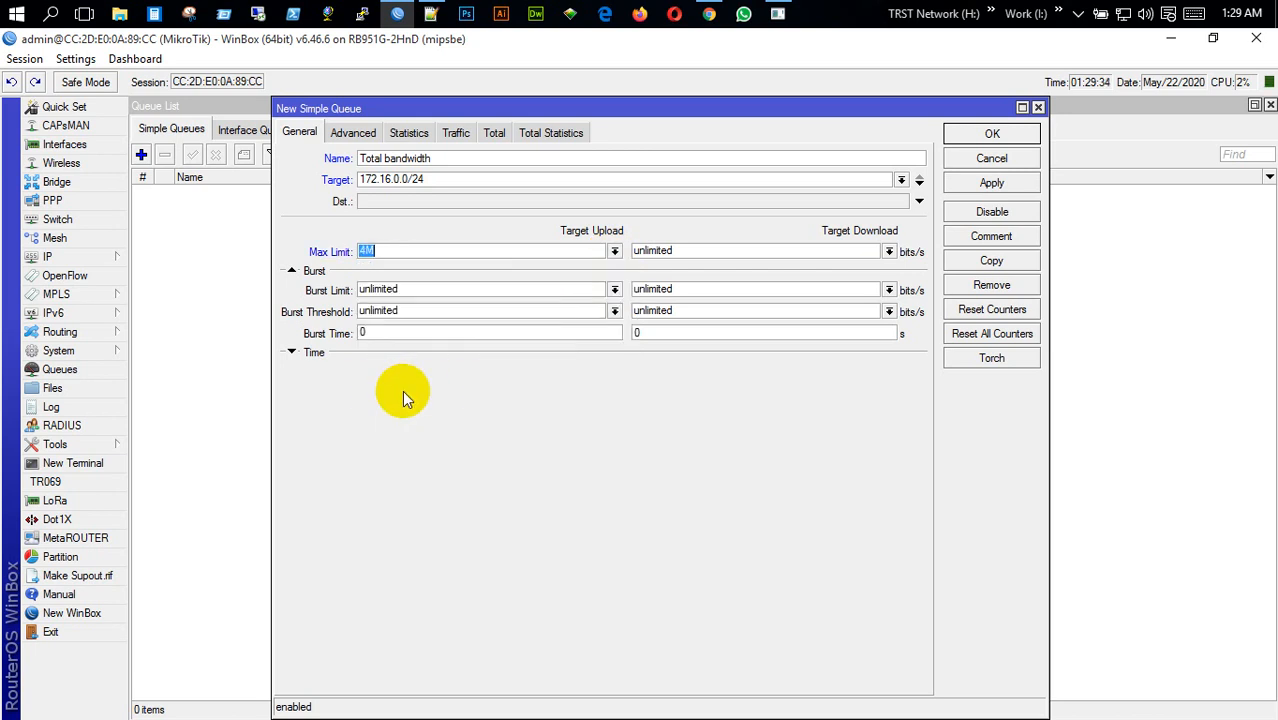
{"action": "left_click", "coordinate": [614, 252]}
{"action": "left_click", "coordinate": [503, 399]}
{"action": "left_click", "coordinate": [889, 251]}
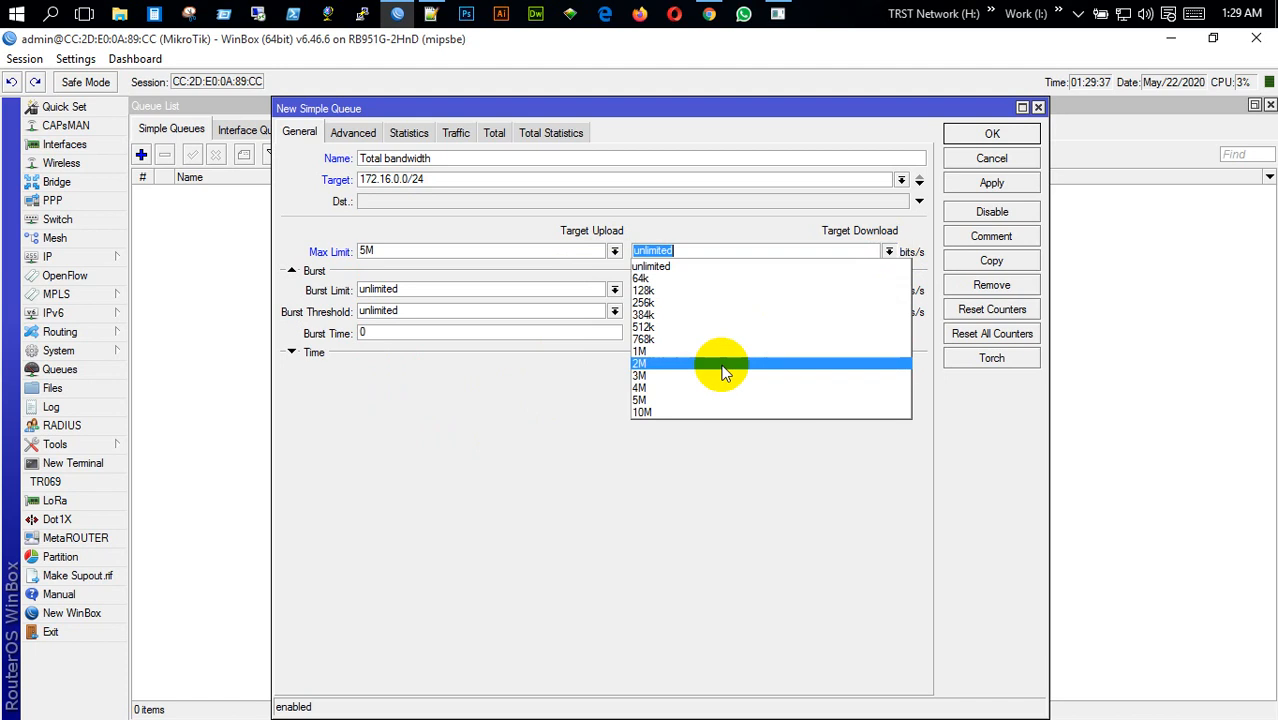
{"action": "left_click", "coordinate": [681, 400]}
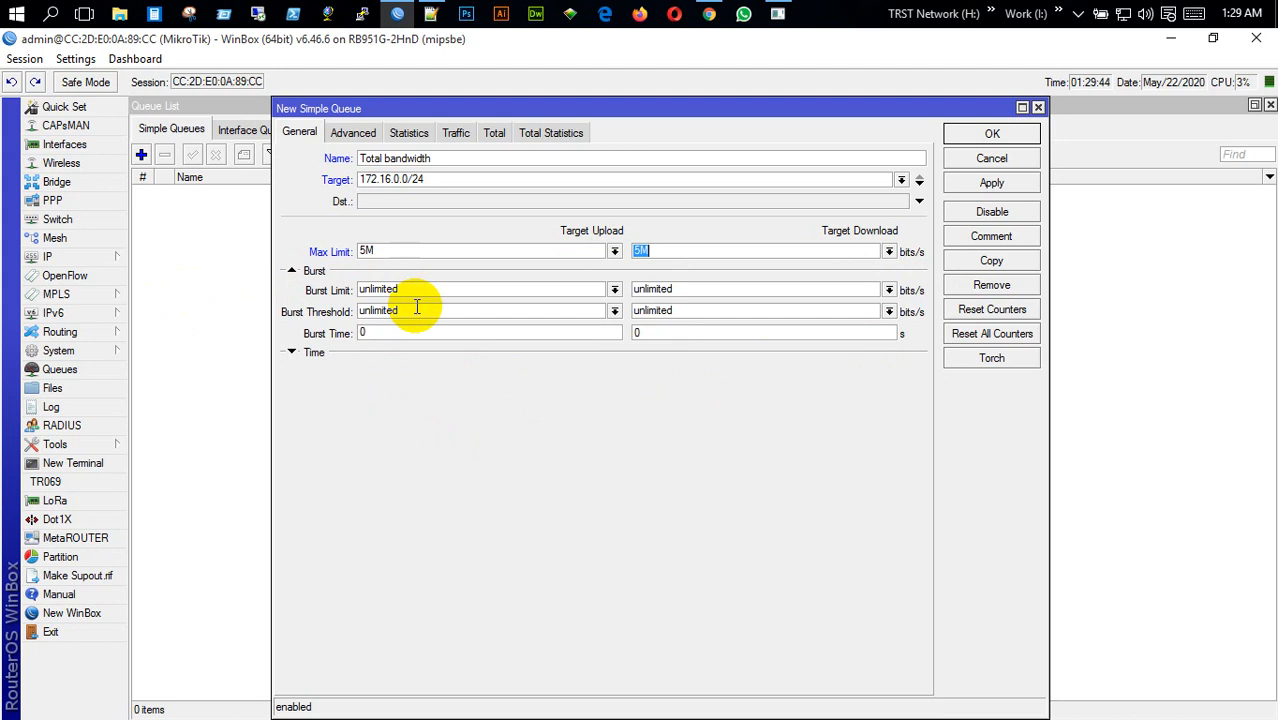
Step: Reset the queue's upload and download max limits to unlimited
{"action": "left_click", "coordinate": [614, 251]}
{"action": "left_click", "coordinate": [540, 266]}
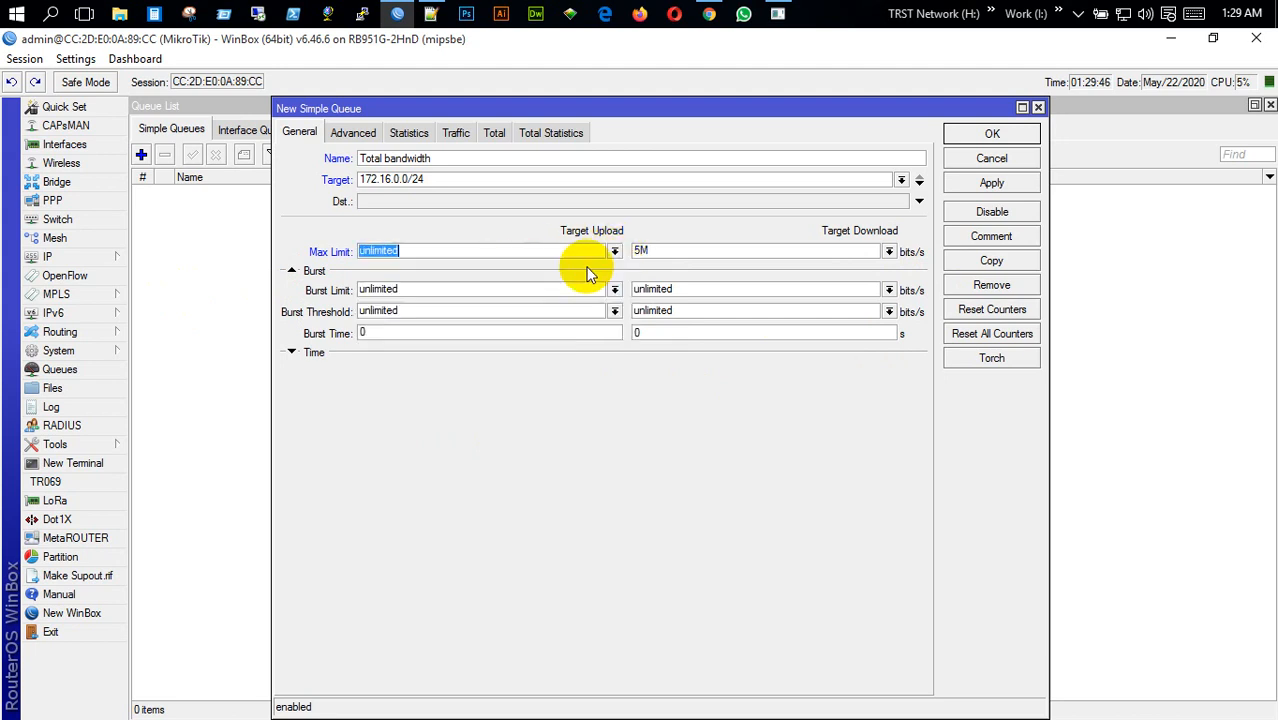
{"action": "left_click", "coordinate": [888, 251]}
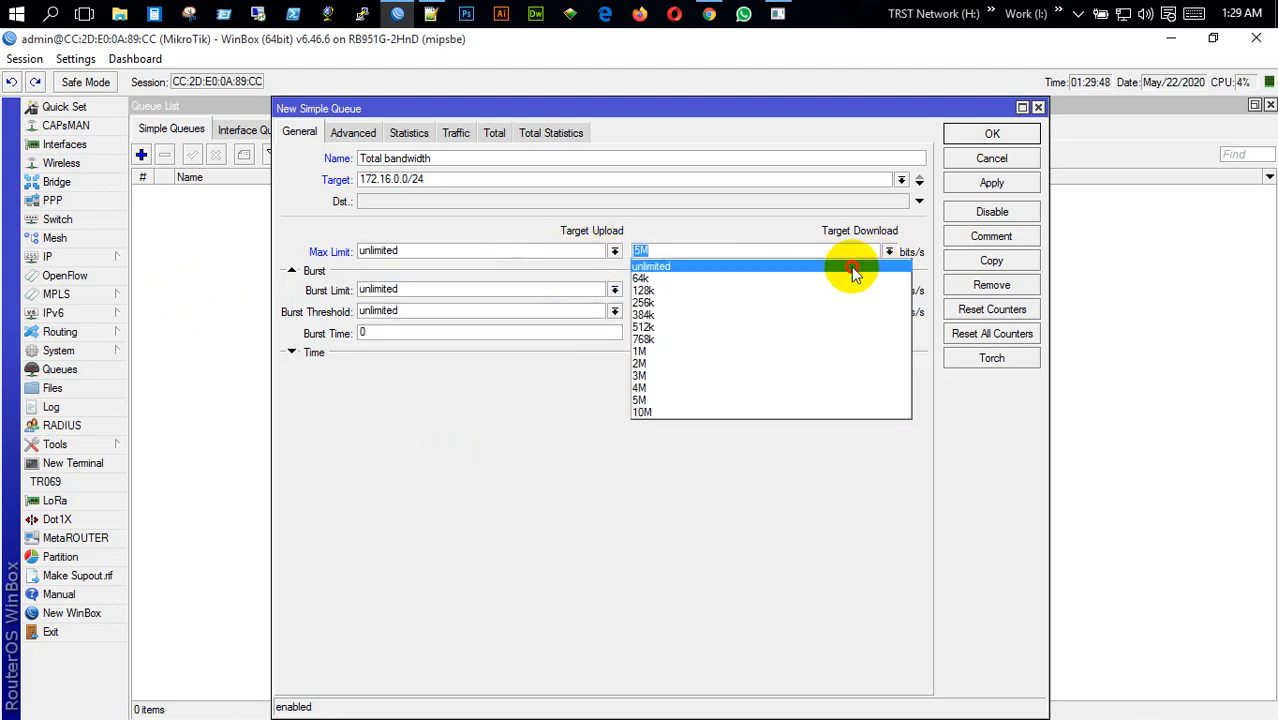
{"action": "left_click", "coordinate": [850, 266]}
Step: Review the queue's advanced settings, and look through the MikroTik video playlist on YouTube in Chrome
{"action": "left_click", "coordinate": [340, 137]}
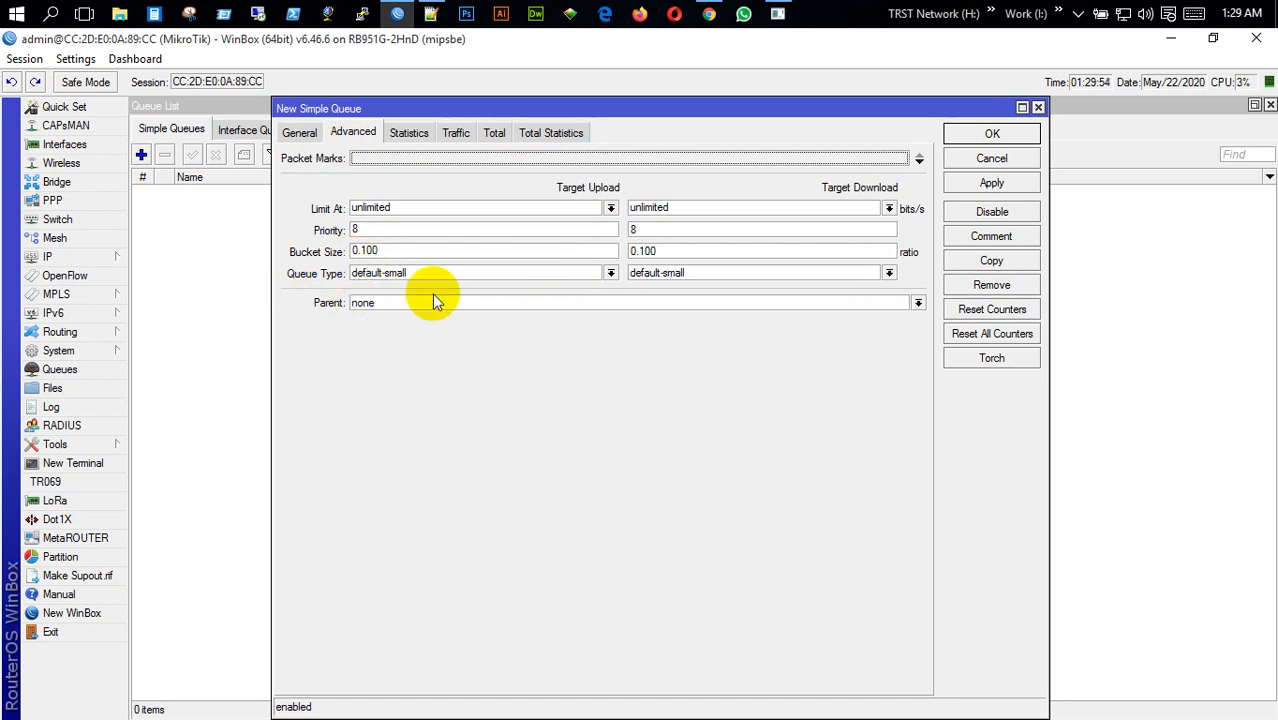
{"action": "left_click", "coordinate": [705, 18]}
{"action": "left_click", "coordinate": [800, 44]}
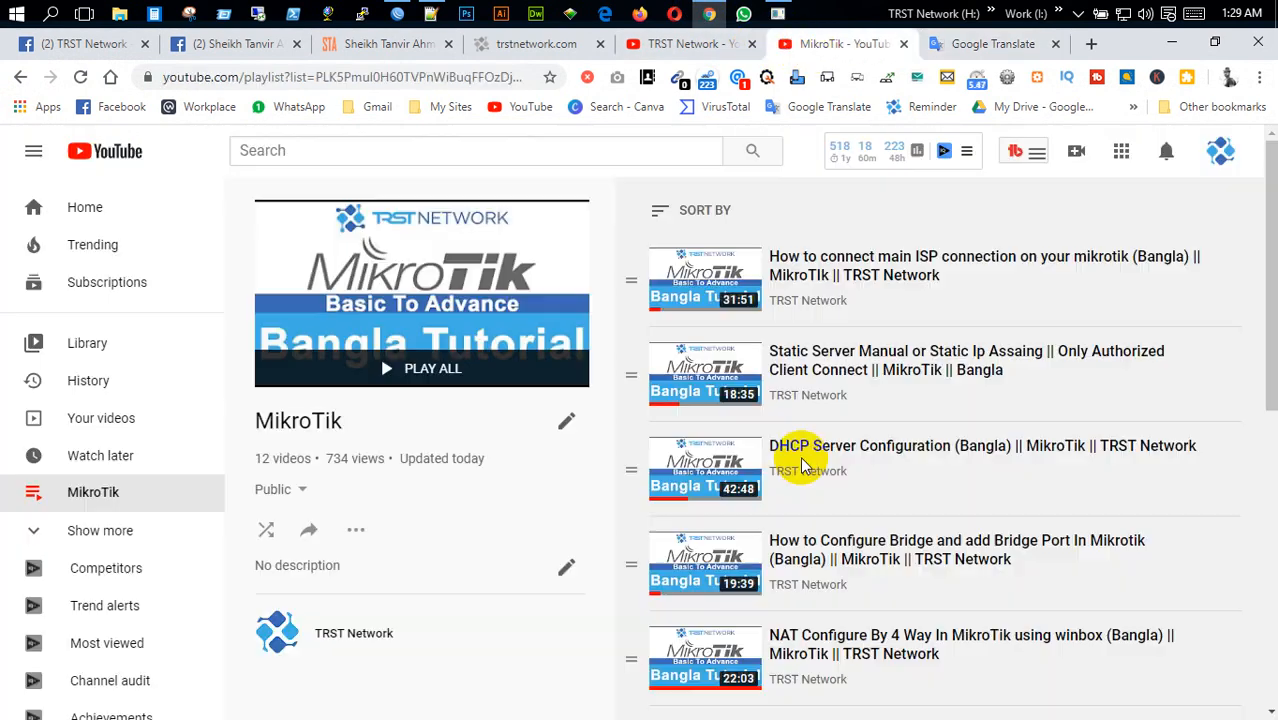
{"action": "scroll", "coordinate": [820, 497], "scroll_direction": "down", "scroll_amount": 7}
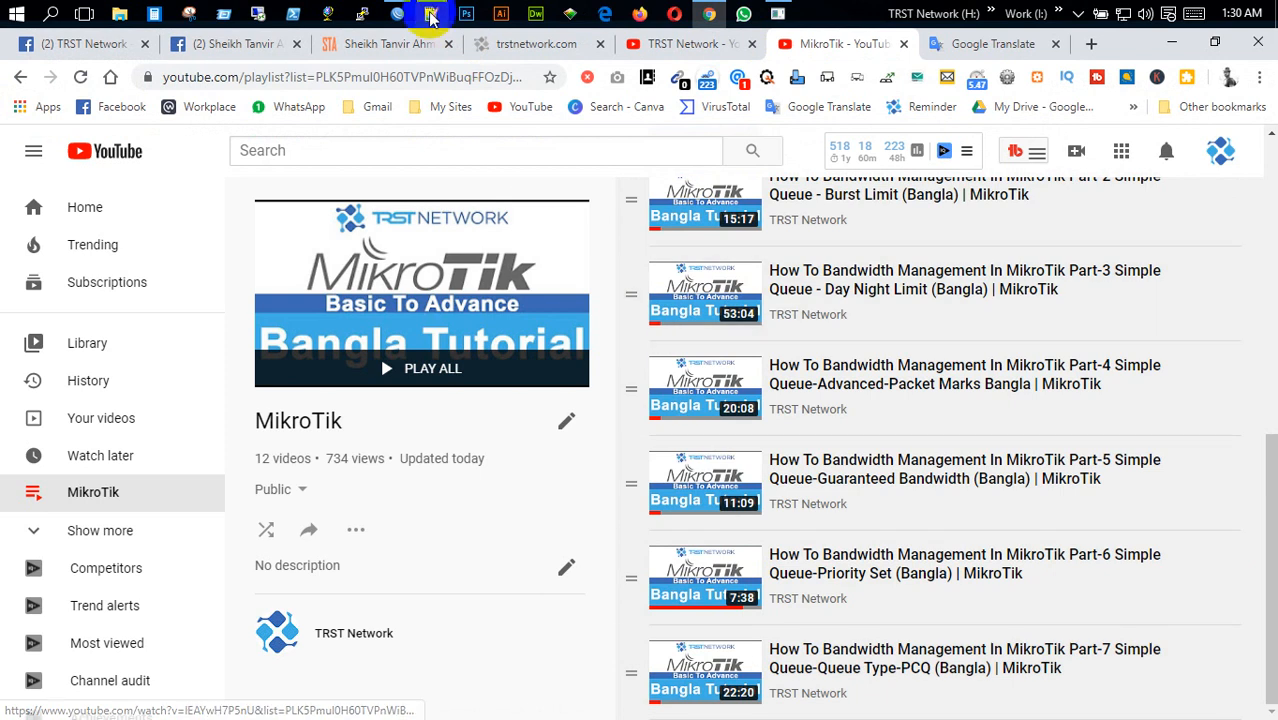
Step: Return to WinBox, set the queue's max limit to 5M upload and 4M download, and save the queue
{"action": "left_click", "coordinate": [395, 14]}
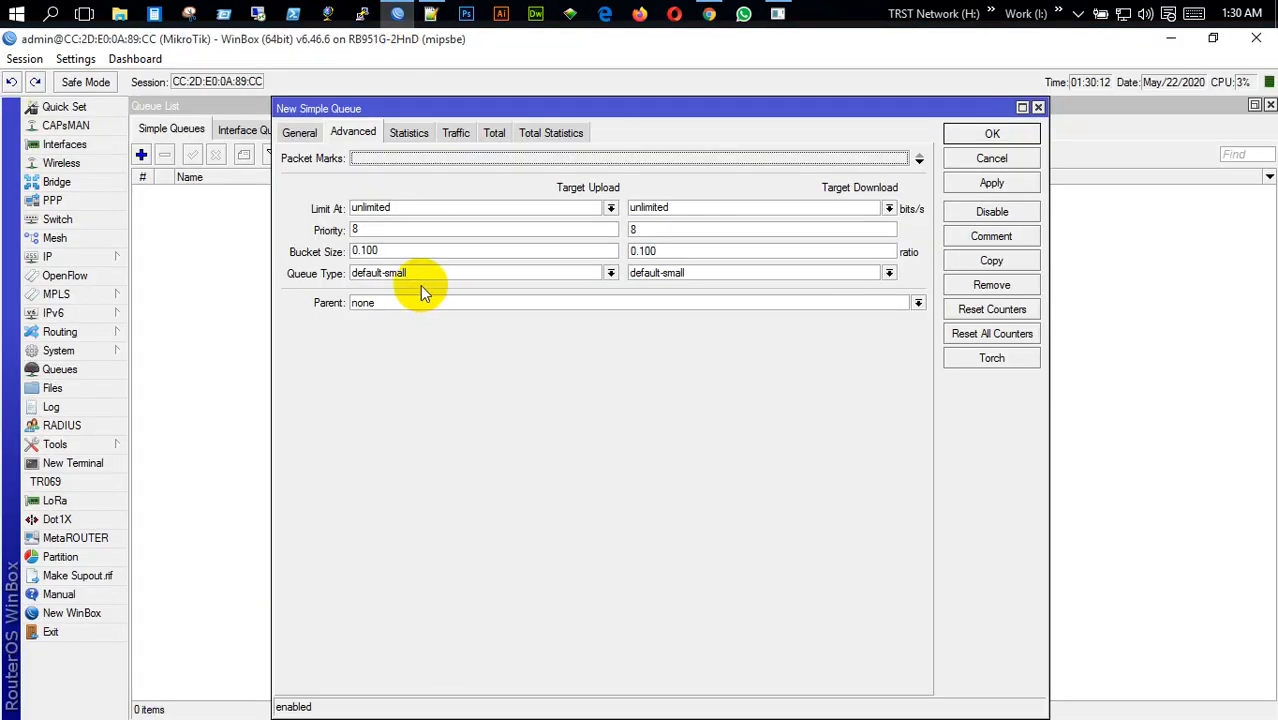
{"action": "left_click", "coordinate": [300, 135]}
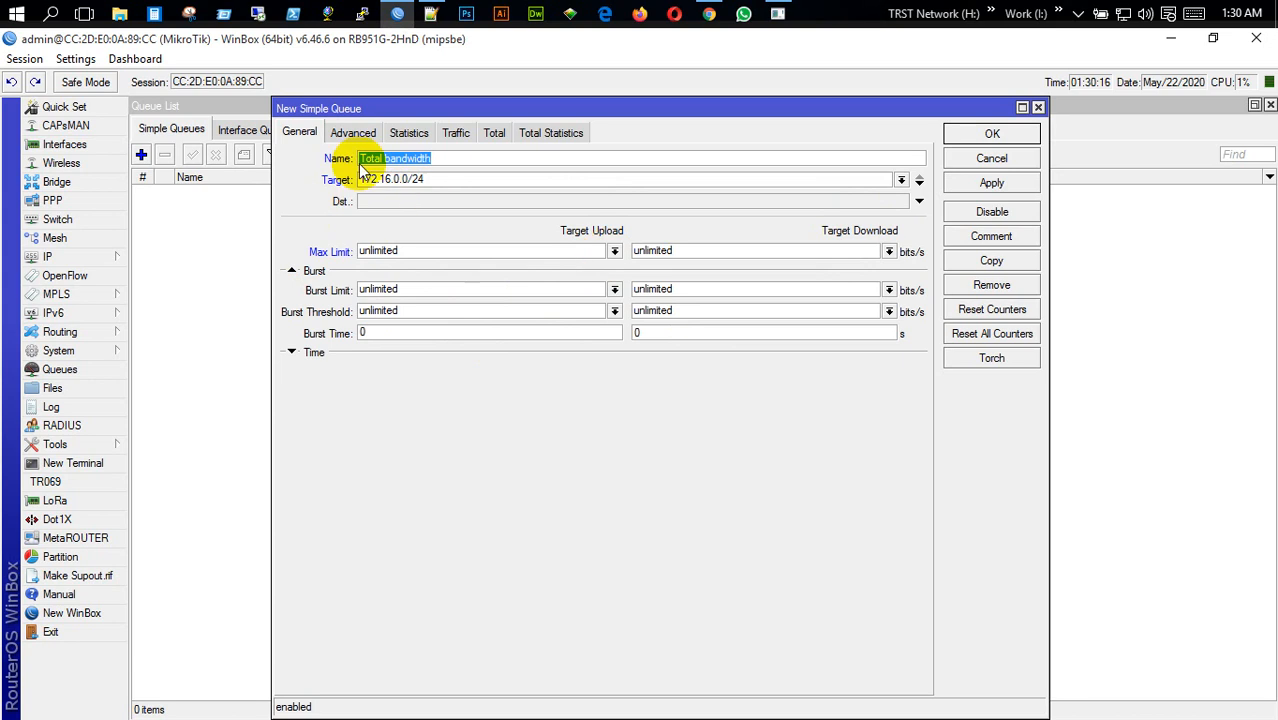
{"action": "left_click", "coordinate": [343, 137]}
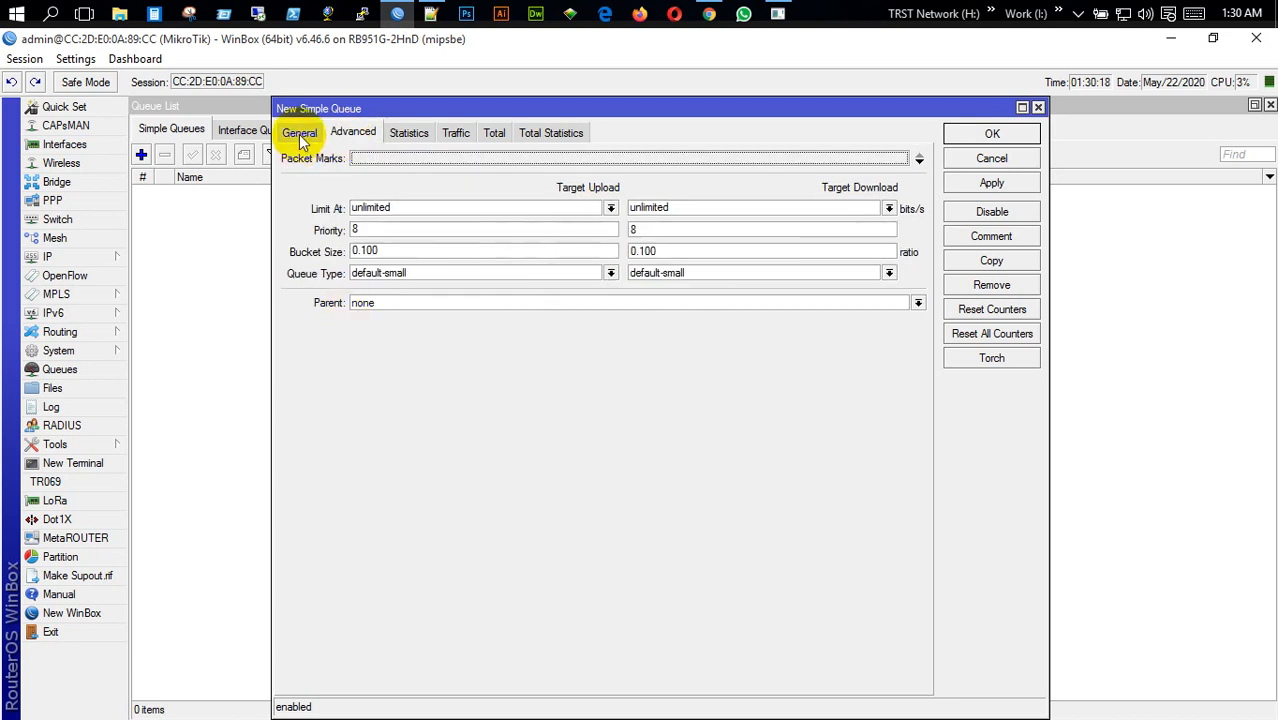
{"action": "left_click", "coordinate": [297, 133]}
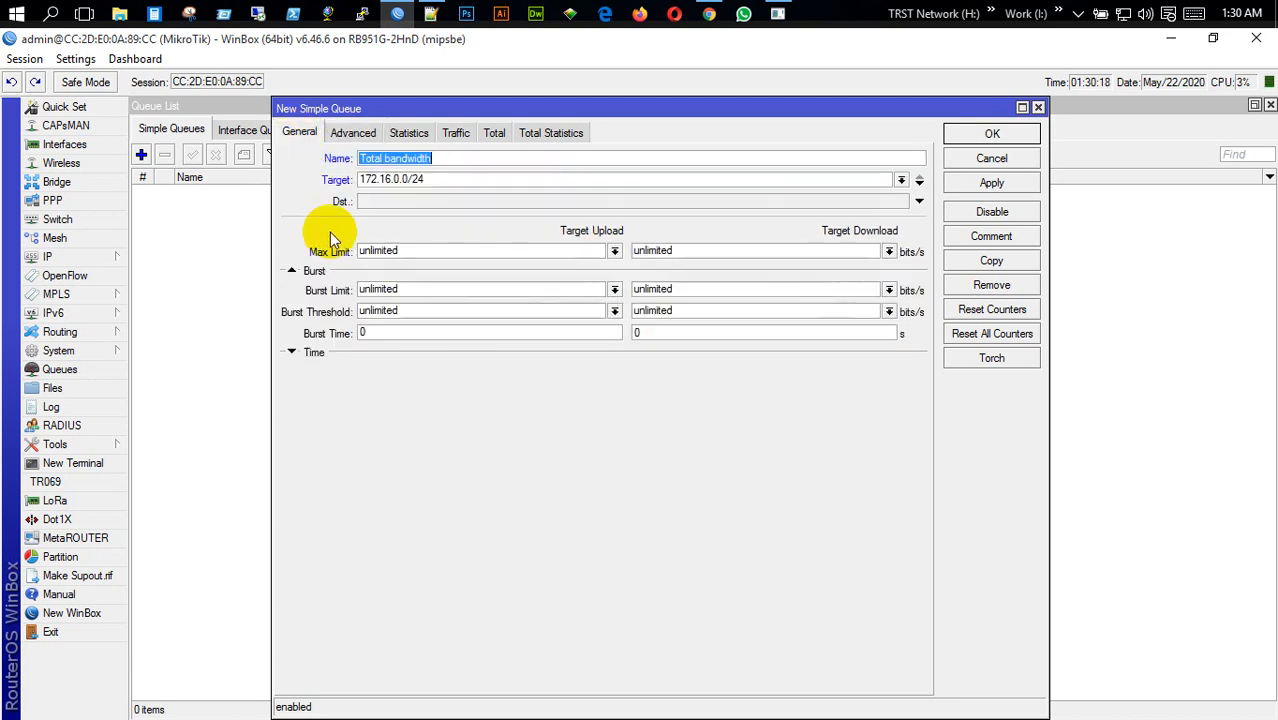
{"action": "left_click", "coordinate": [614, 251]}
{"action": "left_click", "coordinate": [458, 399]}
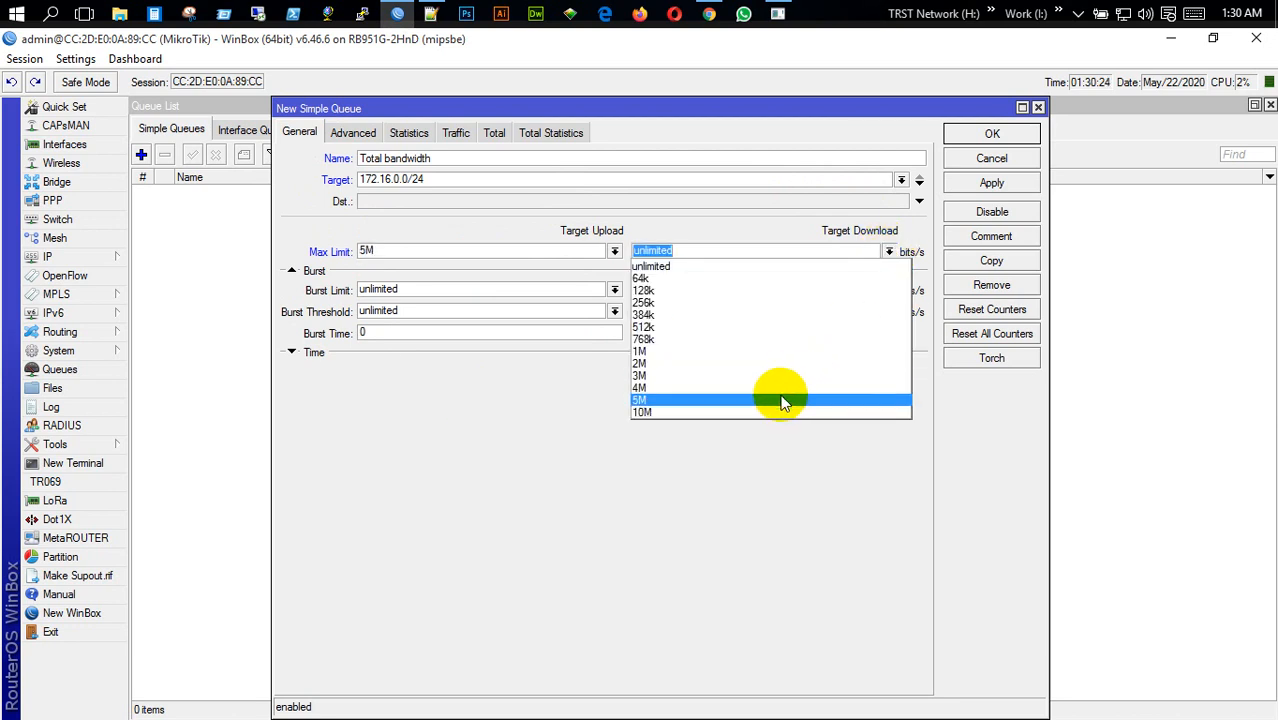
{"action": "left_click", "coordinate": [783, 388]}
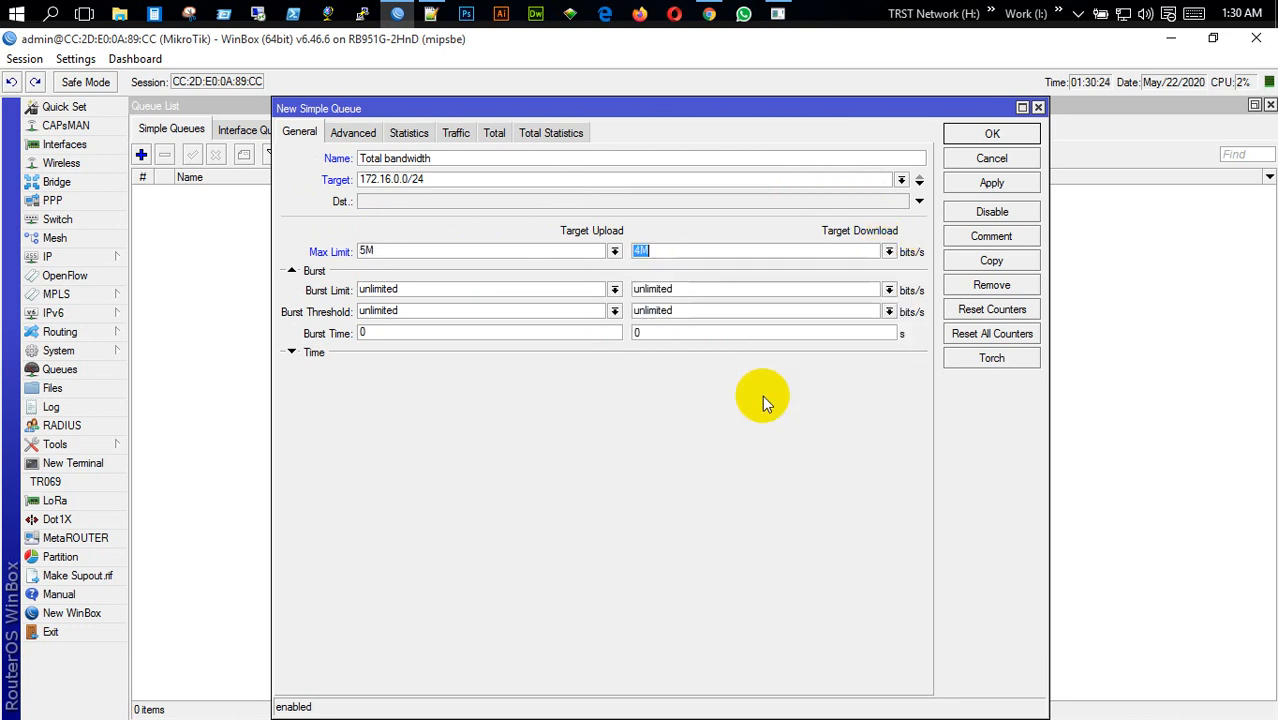
{"action": "left_click", "coordinate": [976, 182]}
{"action": "left_click", "coordinate": [985, 135]}
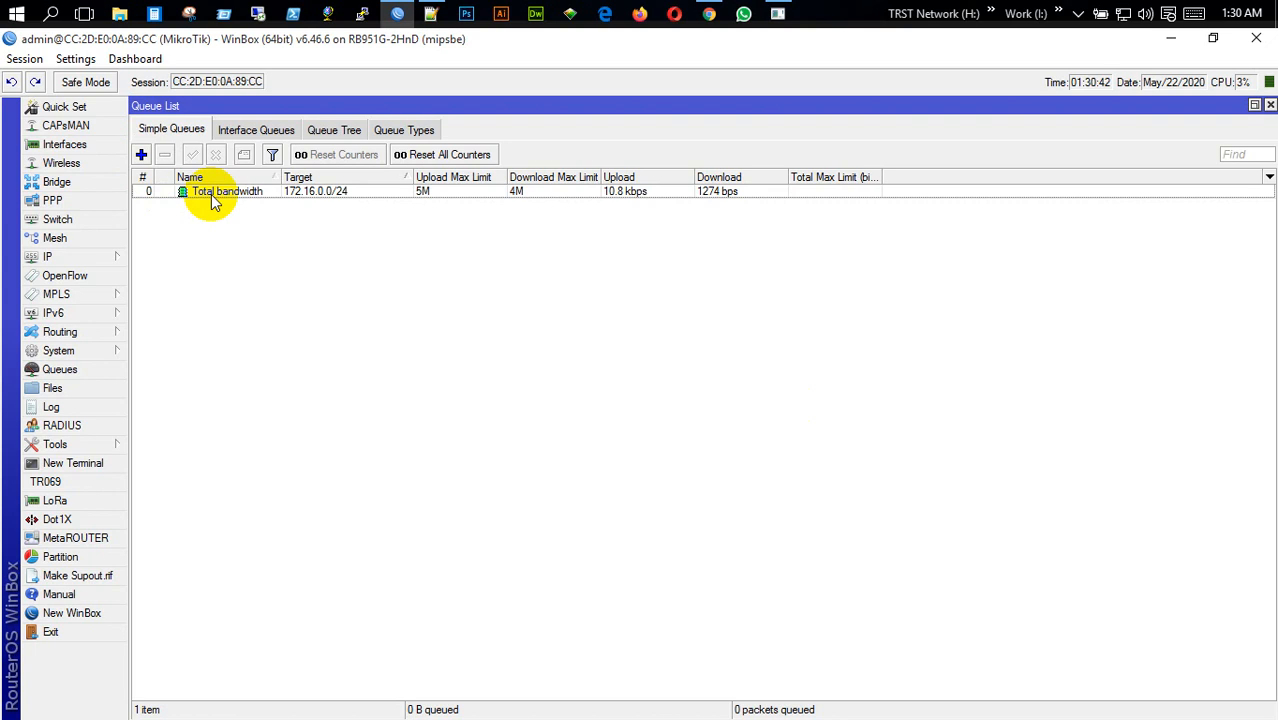
Step: Add a simple queue named with the client's first name, with 172.16.0.2 as its target
{"action": "left_click", "coordinate": [141, 155]}
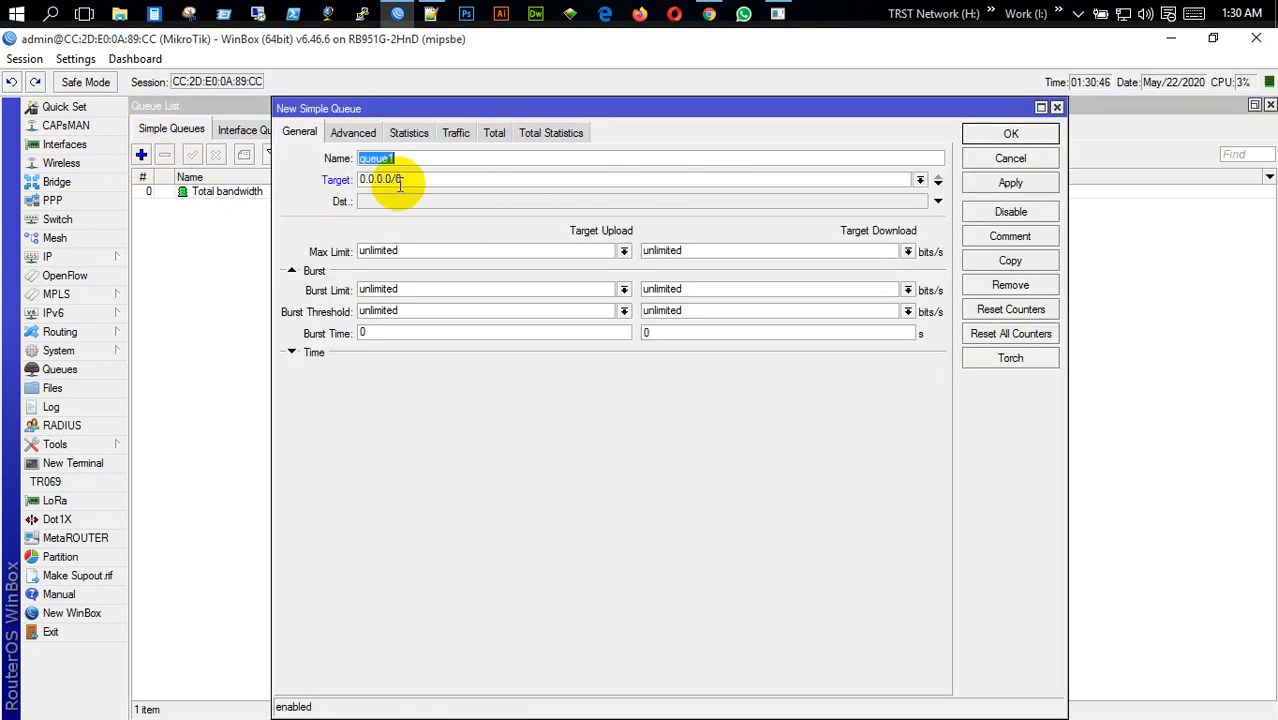
{"action": "type", "text": "Tanvir"}
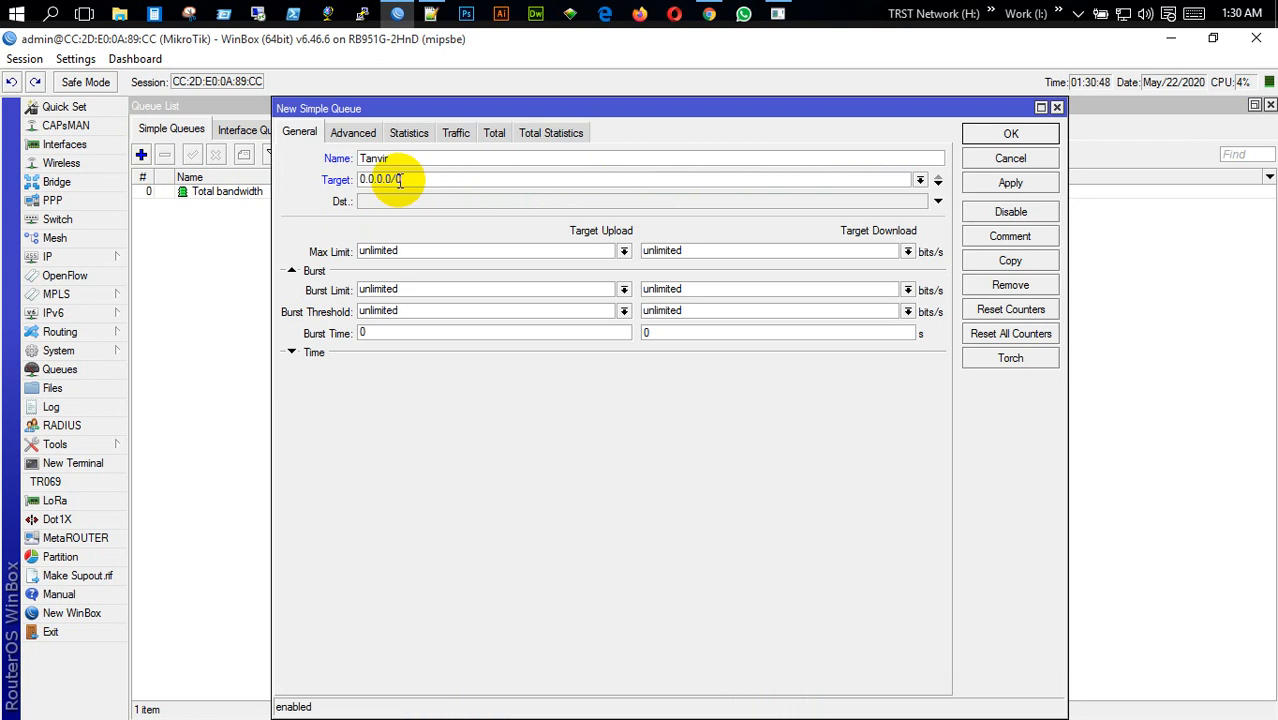
{"action": "double_click", "coordinate": [428, 182]}
{"action": "type", "text": "172.16.0.2"}
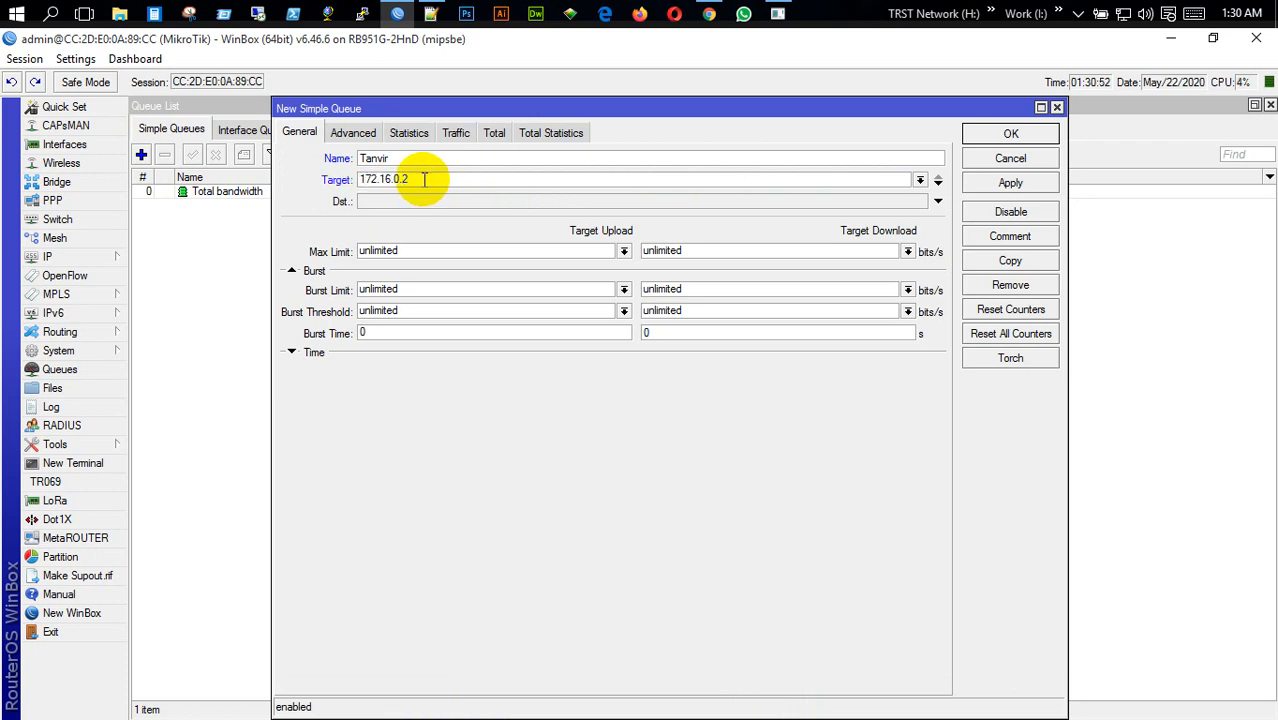
Step: Set the 172.16.0.2 queue's max limit to 1M for both target upload and target download
{"action": "left_click", "coordinate": [624, 250]}
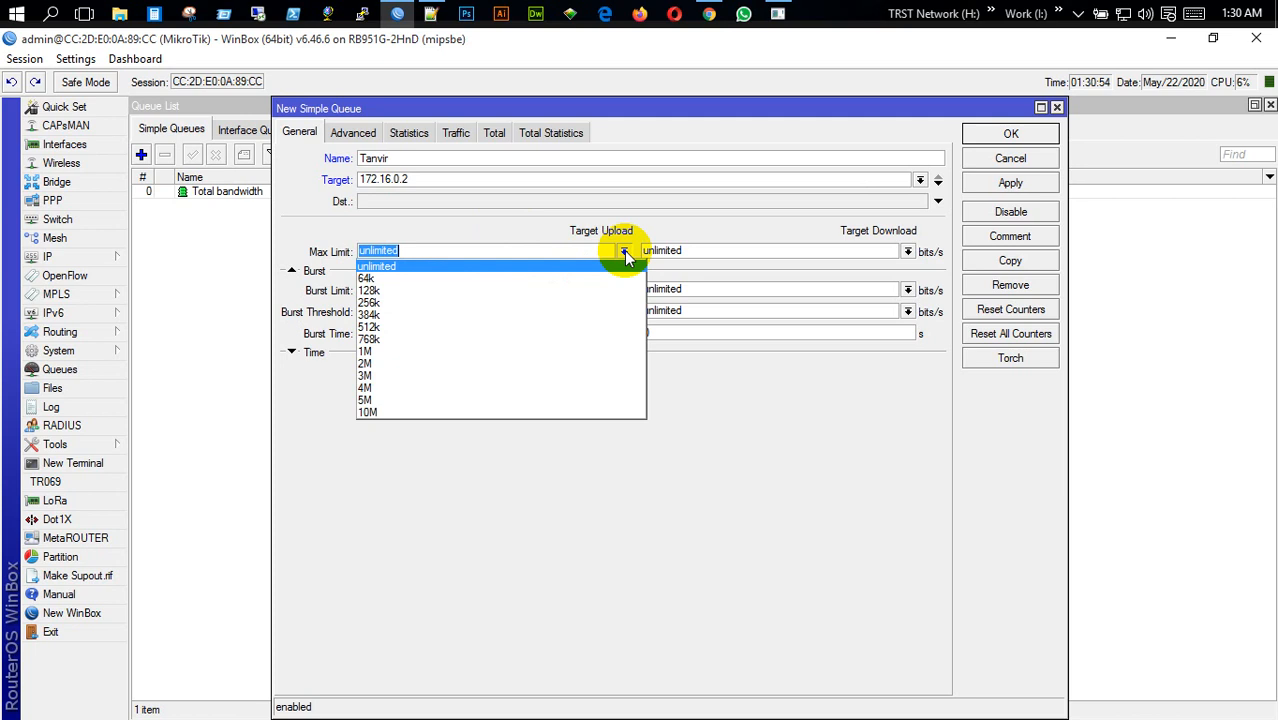
{"action": "left_click", "coordinate": [456, 351]}
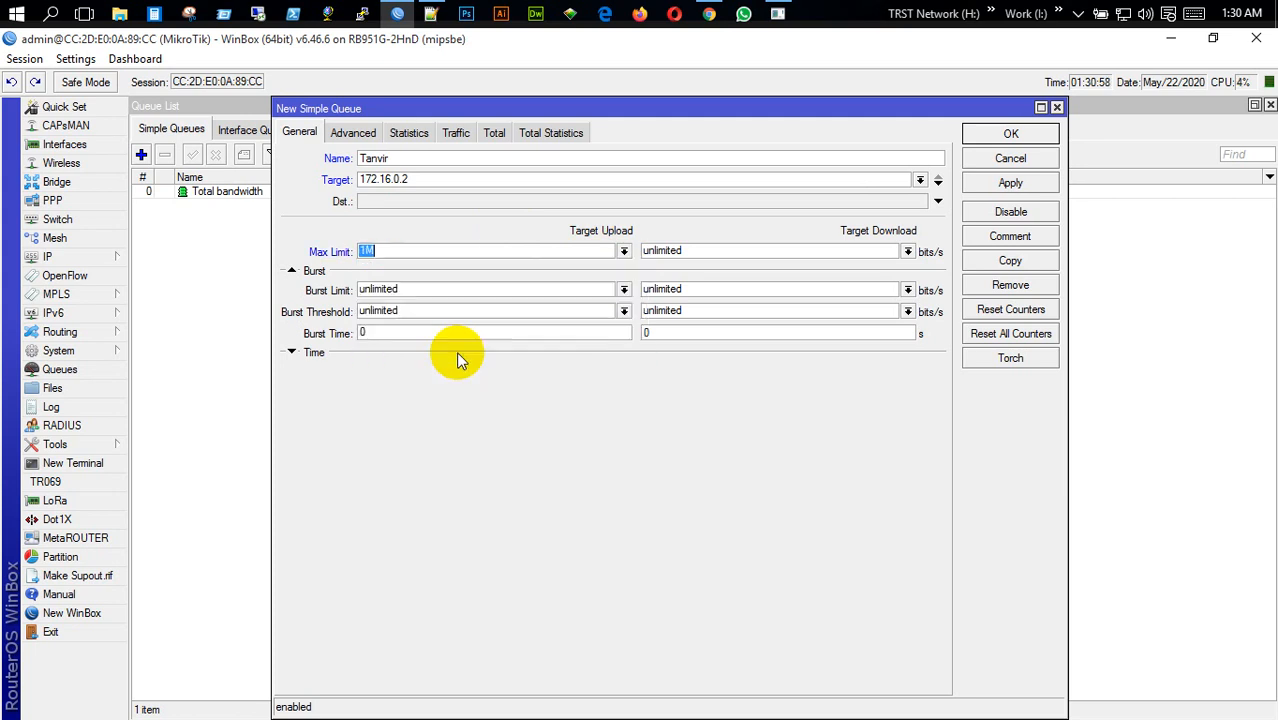
{"action": "left_click", "coordinate": [907, 251]}
{"action": "left_click", "coordinate": [760, 338]}
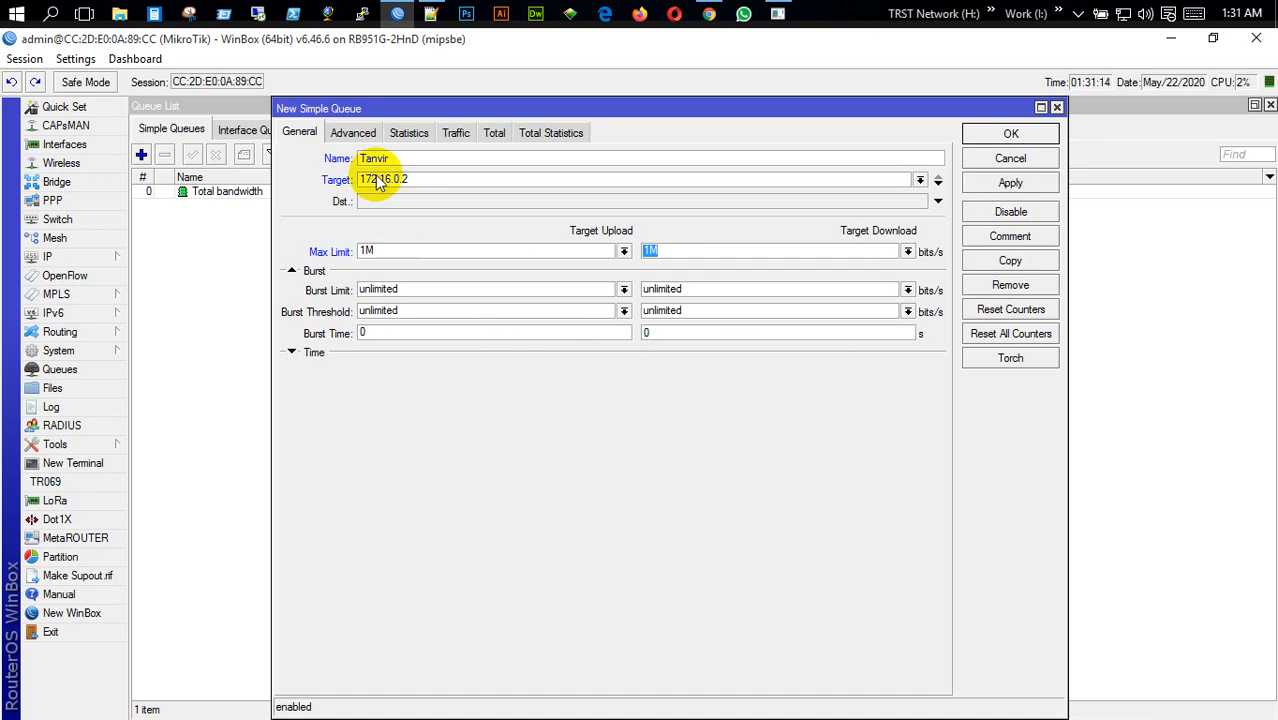
Step: Assign Total bandwidth as the parent of the 172.16.0.2 queue and save the queue
{"action": "left_click", "coordinate": [350, 132]}
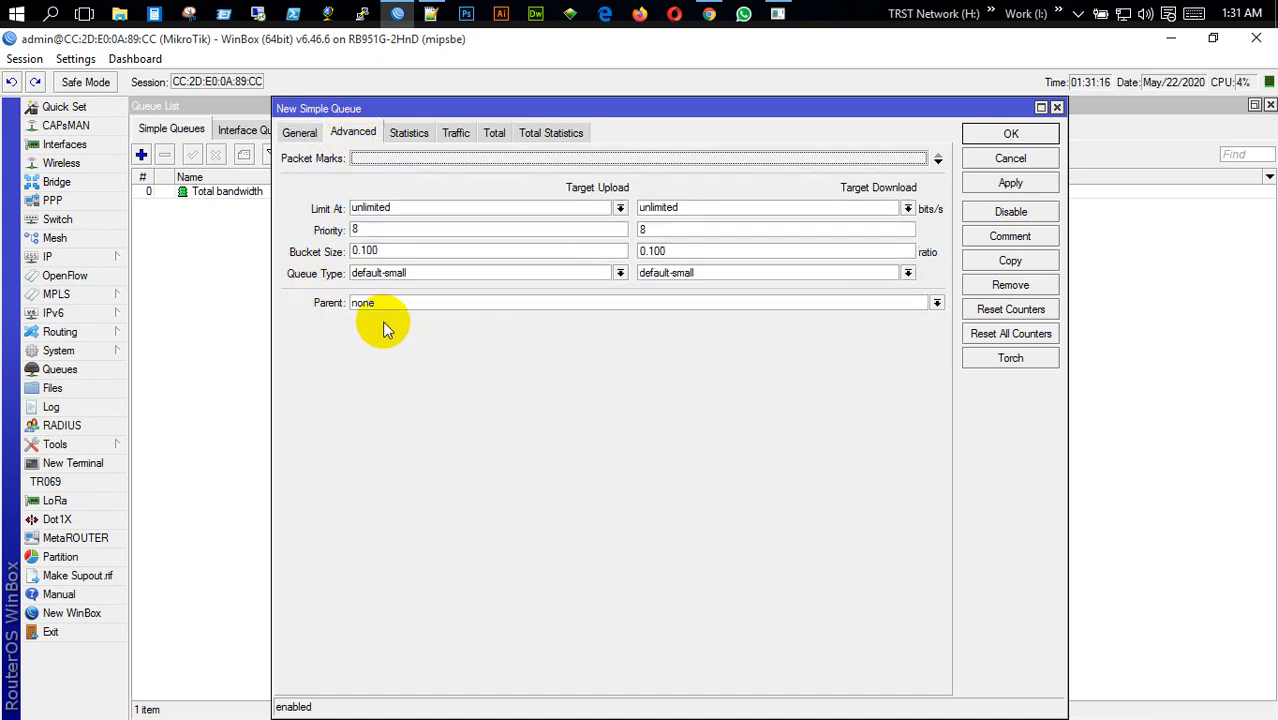
{"action": "left_click", "coordinate": [413, 305]}
{"action": "left_click", "coordinate": [413, 318]}
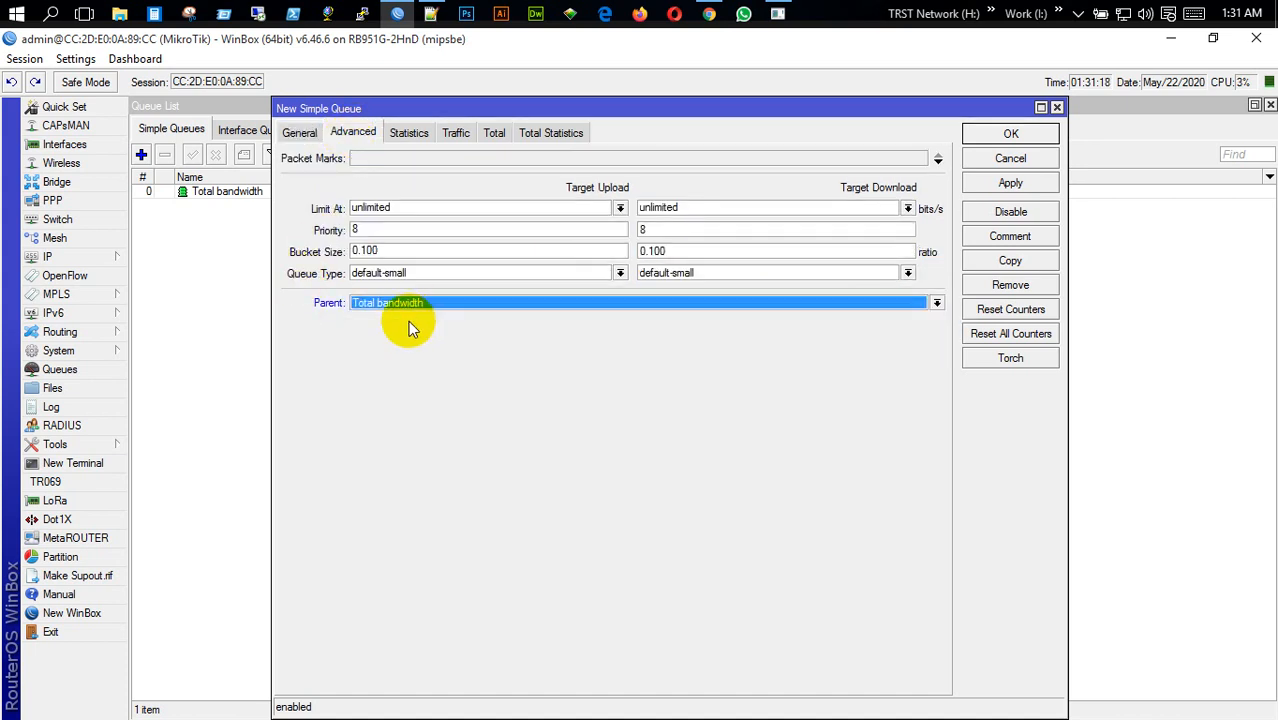
{"action": "left_click", "coordinate": [1037, 186]}
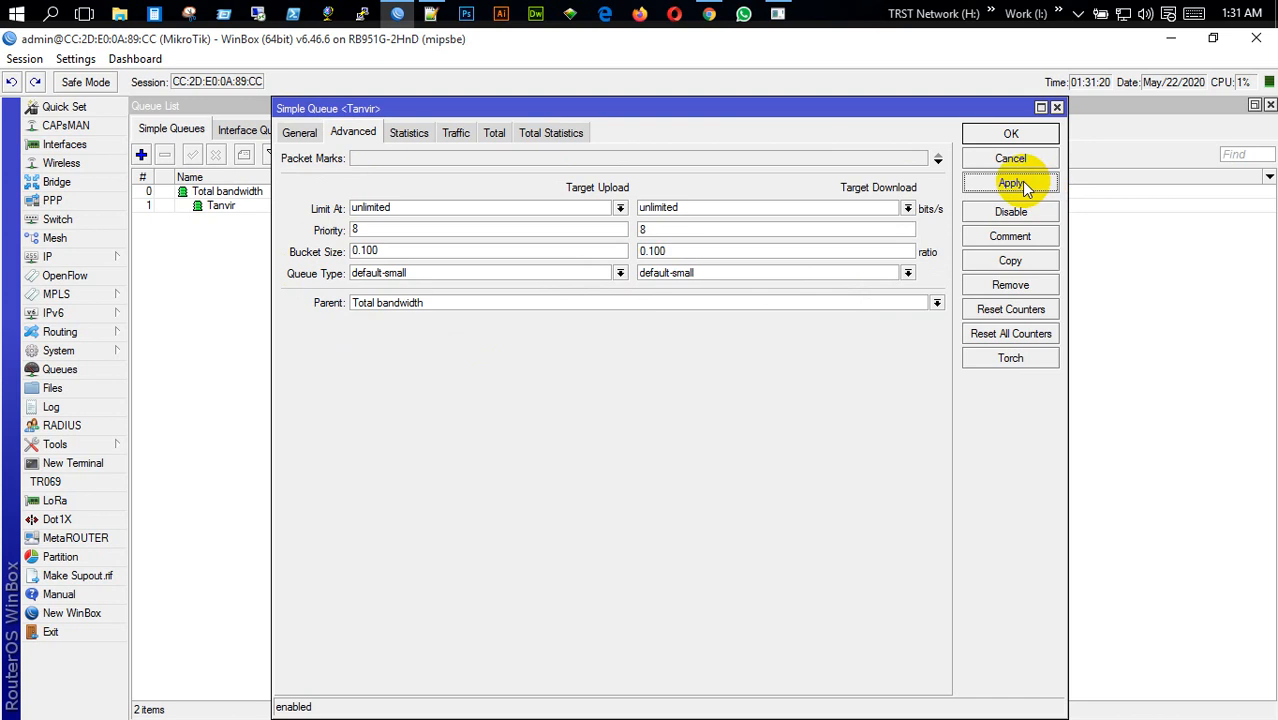
{"action": "left_click", "coordinate": [1005, 132]}
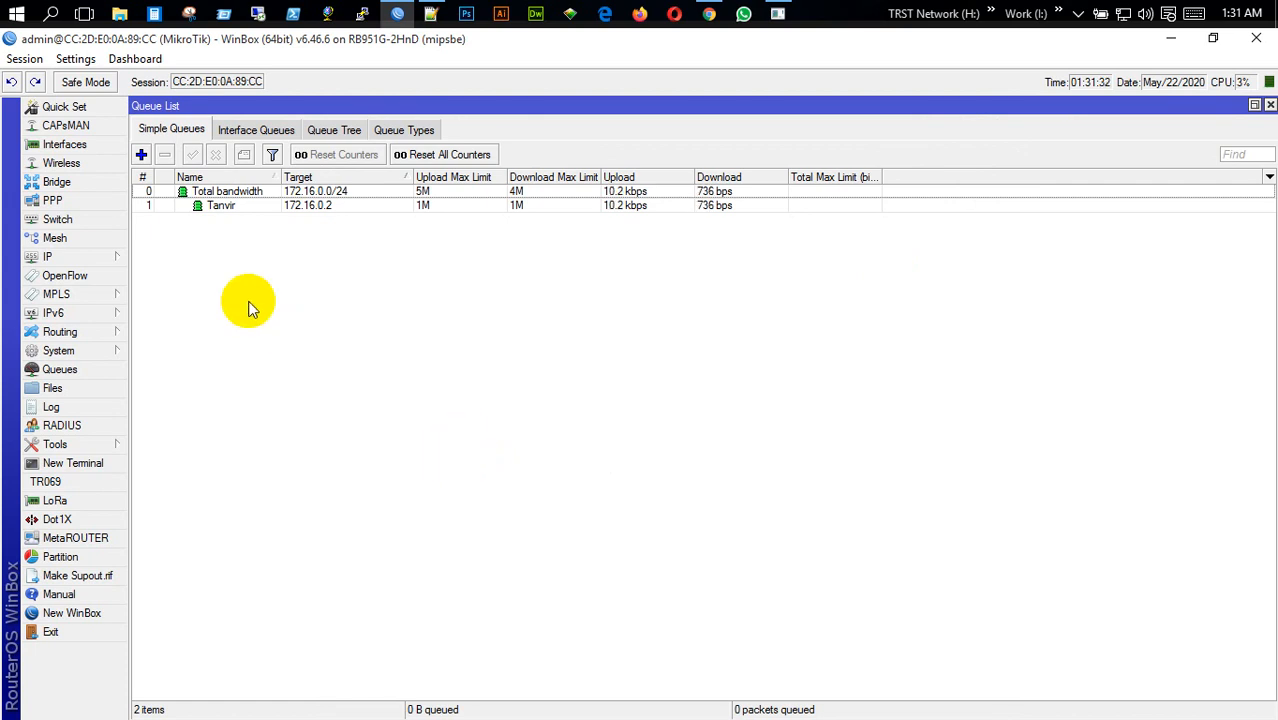
Step: Switch the queue list between the nested parent-child view and the flat numbered order to compare them
{"action": "left_click", "coordinate": [221, 208]}
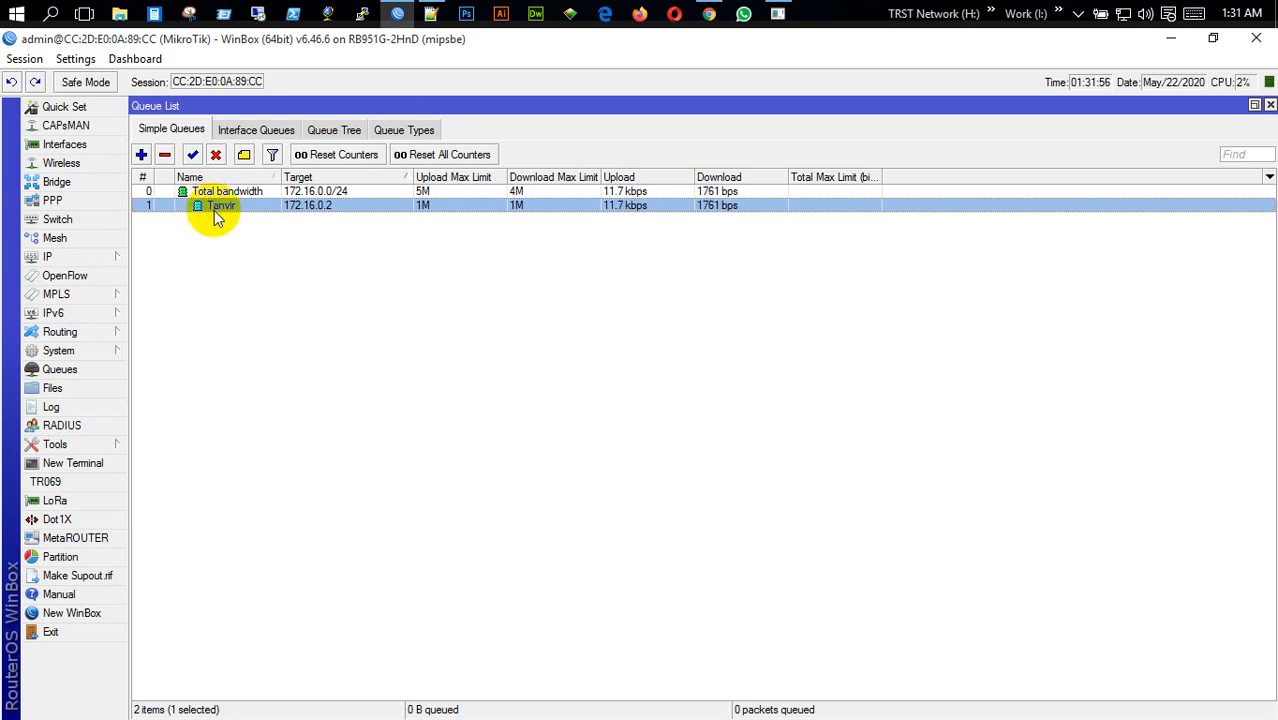
{"action": "left_click", "coordinate": [143, 177]}
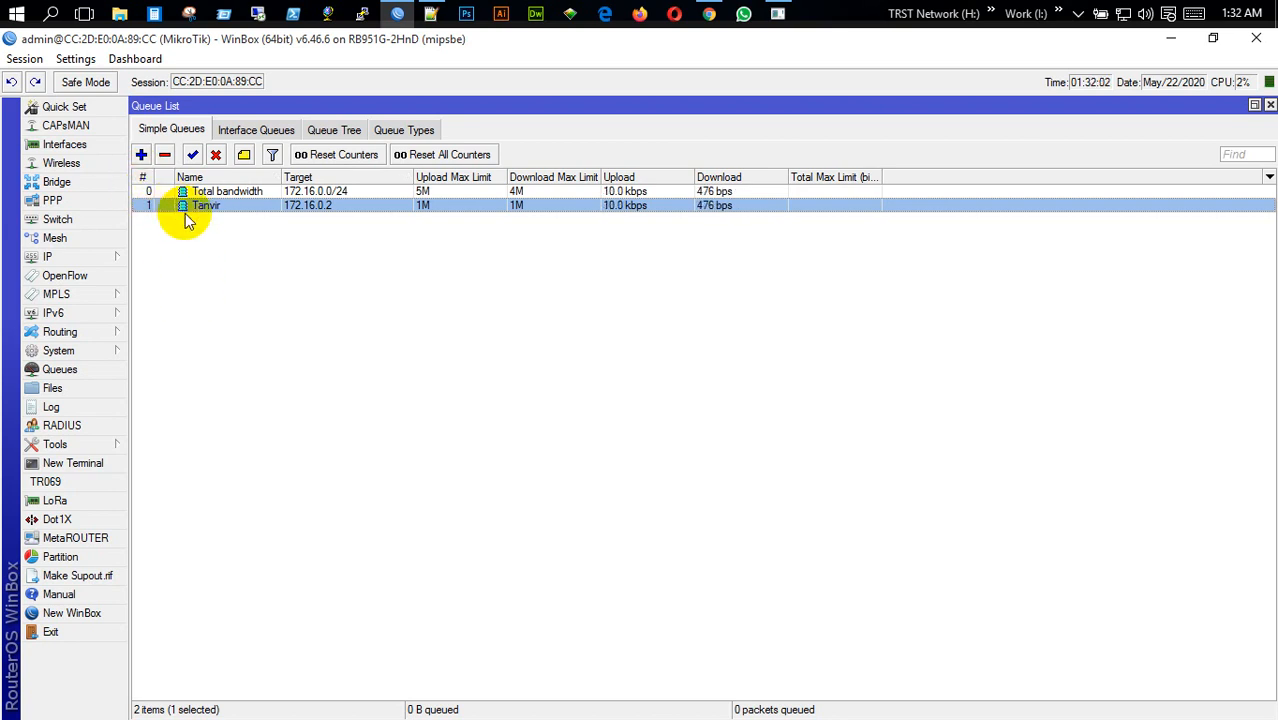
{"action": "left_click", "coordinate": [144, 179]}
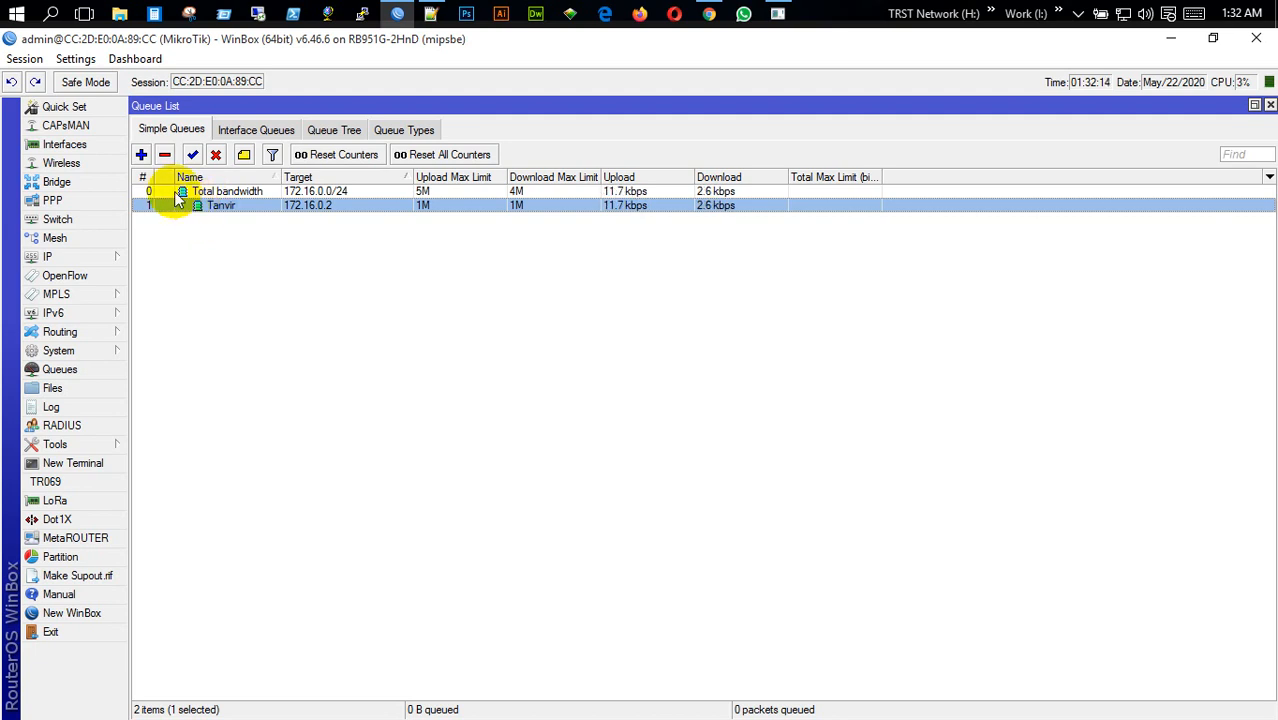
{"action": "left_click", "coordinate": [140, 178]}
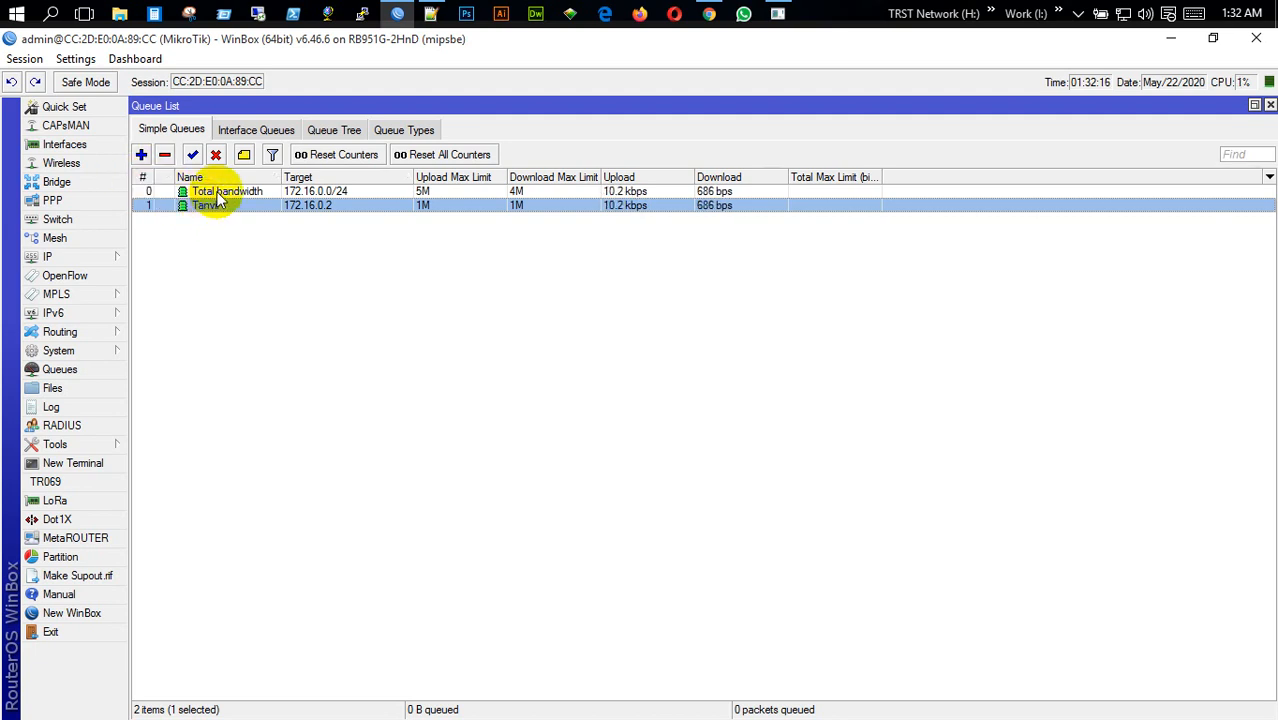
Step: Move the Total bandwidth queue below the 172.16.0.2 queue and compare the nested and flat views
{"action": "left_click_drag", "start_coordinate": [215, 191], "coordinate": [222, 242]}
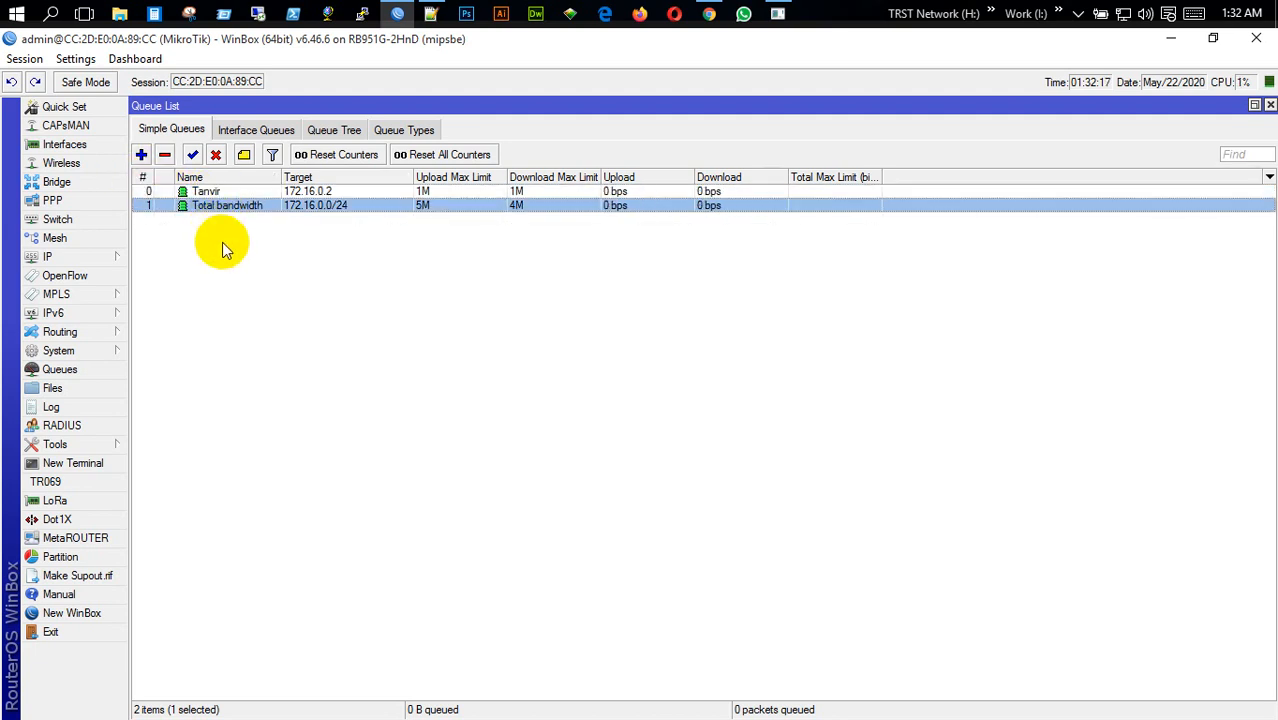
{"action": "left_click", "coordinate": [140, 178]}
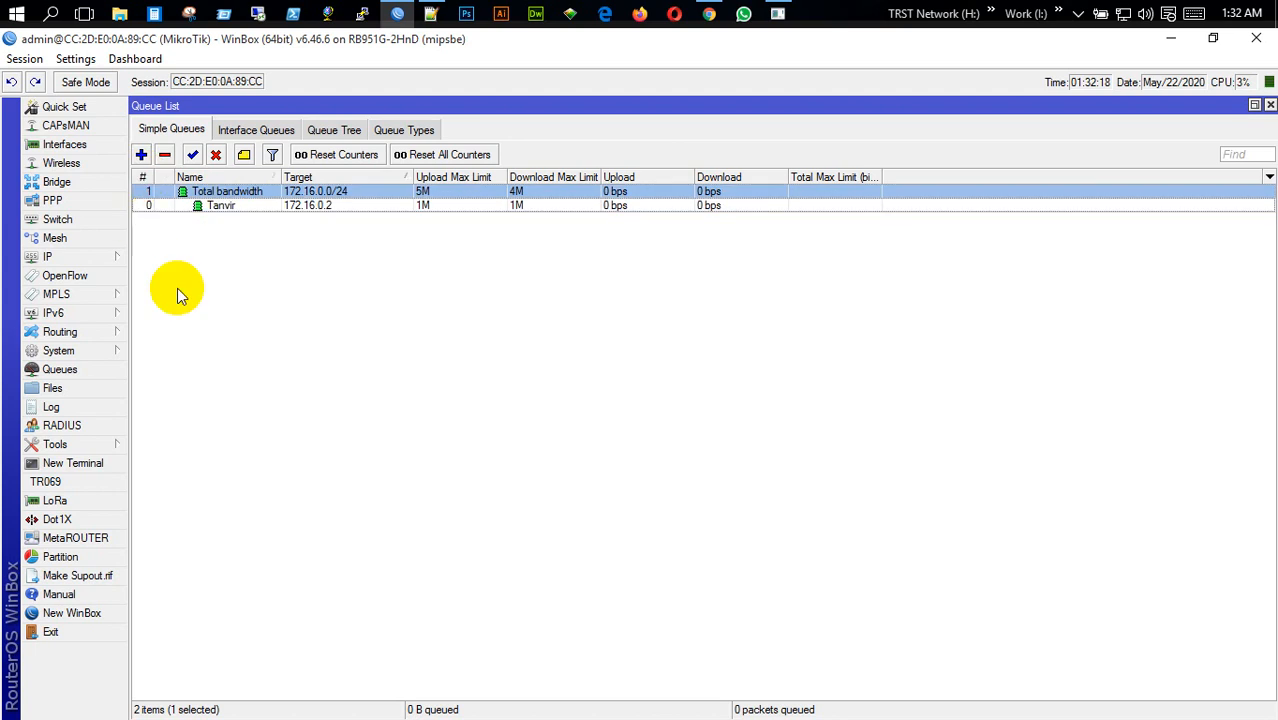
{"action": "left_click", "coordinate": [142, 177]}
Step: Move the 172.16.0.2 queue back below Total bandwidth in the flat queue list
{"action": "left_click", "coordinate": [206, 191]}
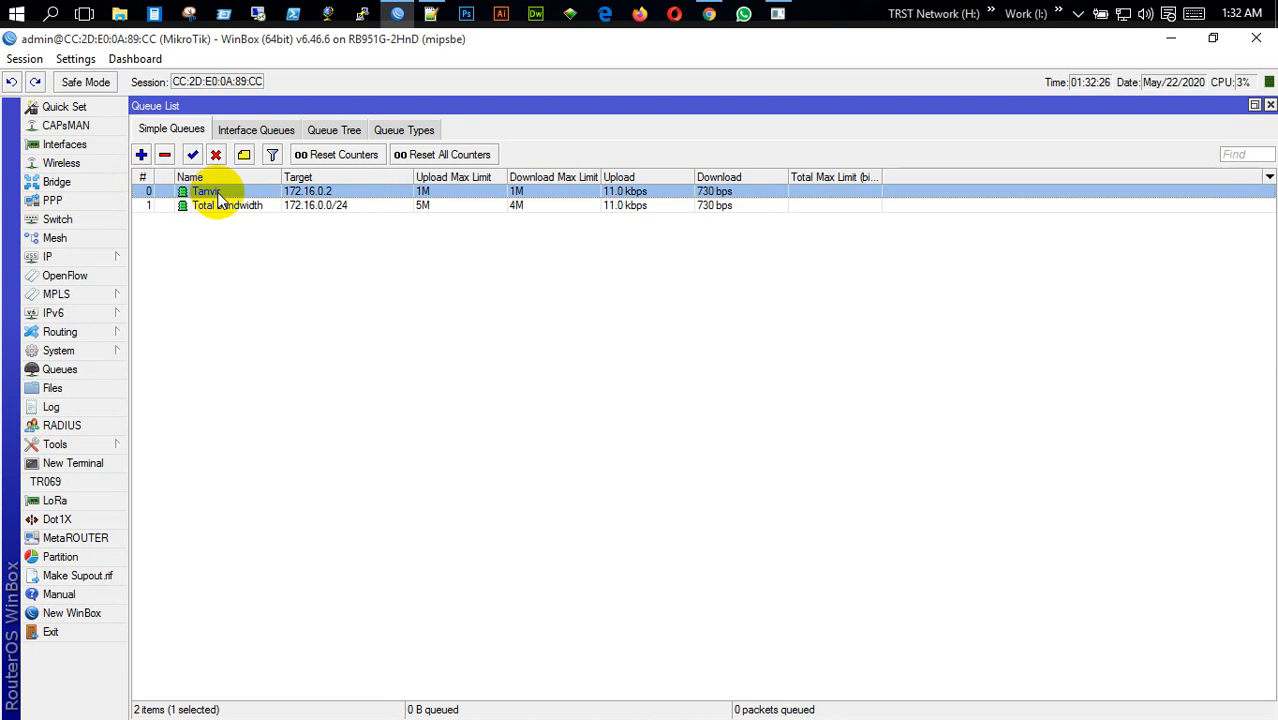
{"action": "left_click", "coordinate": [222, 204]}
{"action": "left_click", "coordinate": [227, 192]}
{"action": "left_click_drag", "start_coordinate": [229, 197], "coordinate": [234, 220]}
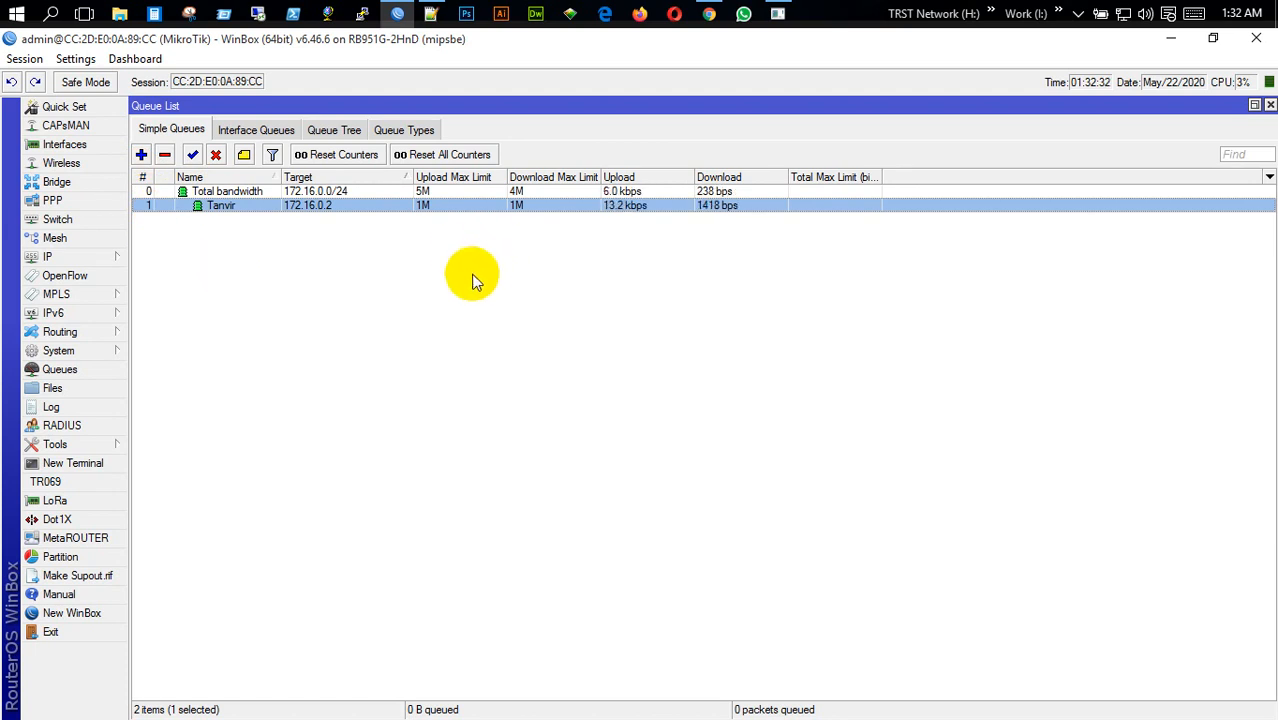
Step: Add a simple queue named Office with 172.16.0.3 as its target
{"action": "left_click", "coordinate": [141, 155]}
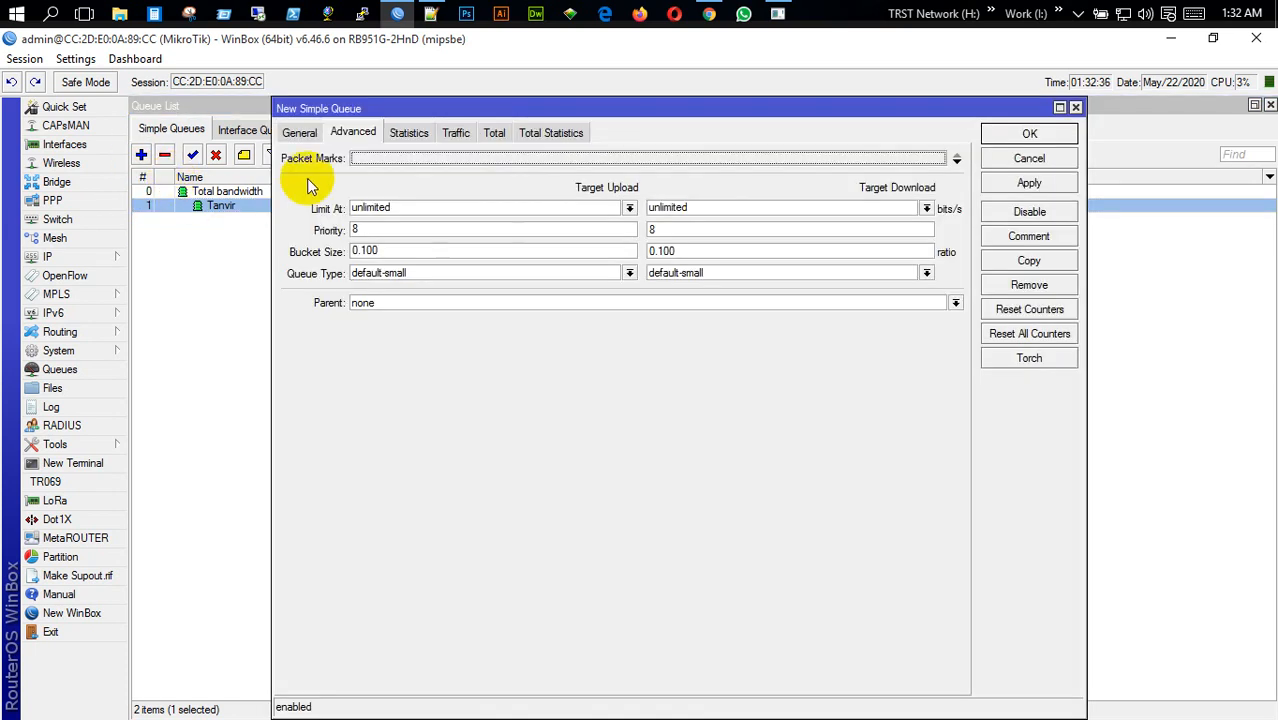
{"action": "left_click", "coordinate": [299, 133]}
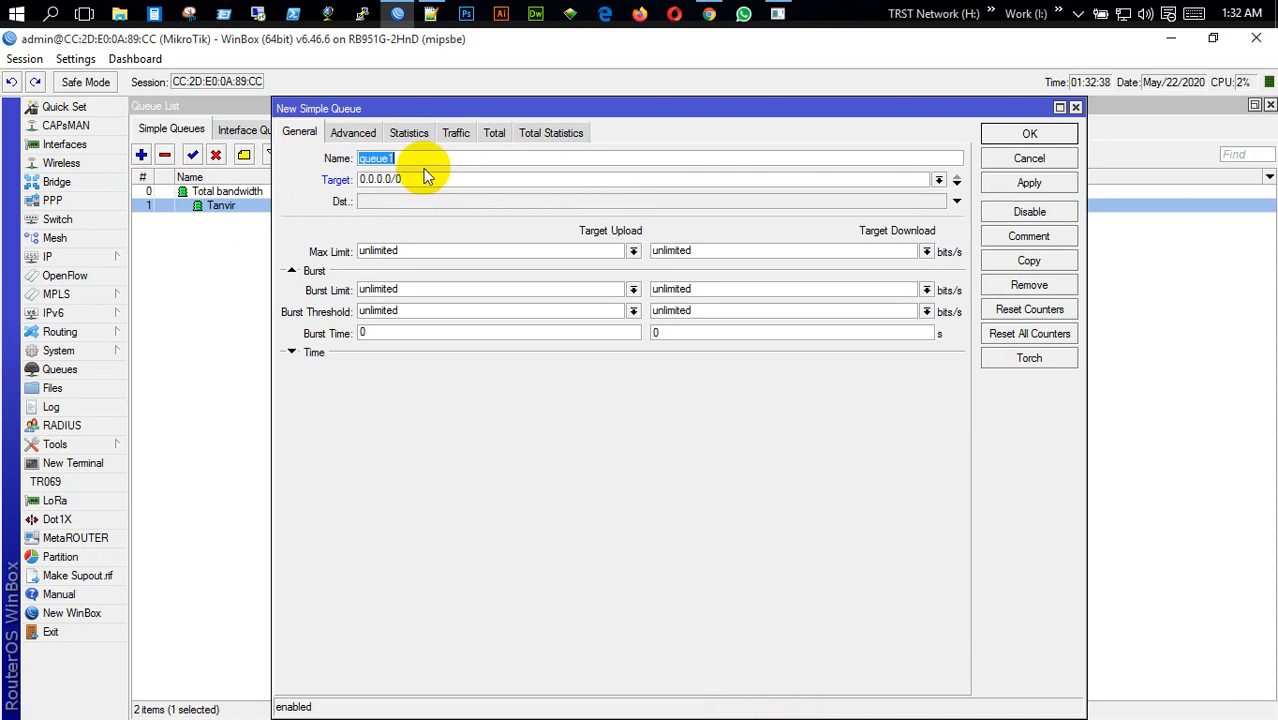
{"action": "type", "text": "Office"}
{"action": "double_click", "coordinate": [542, 179]}
{"action": "type", "text": "1"}
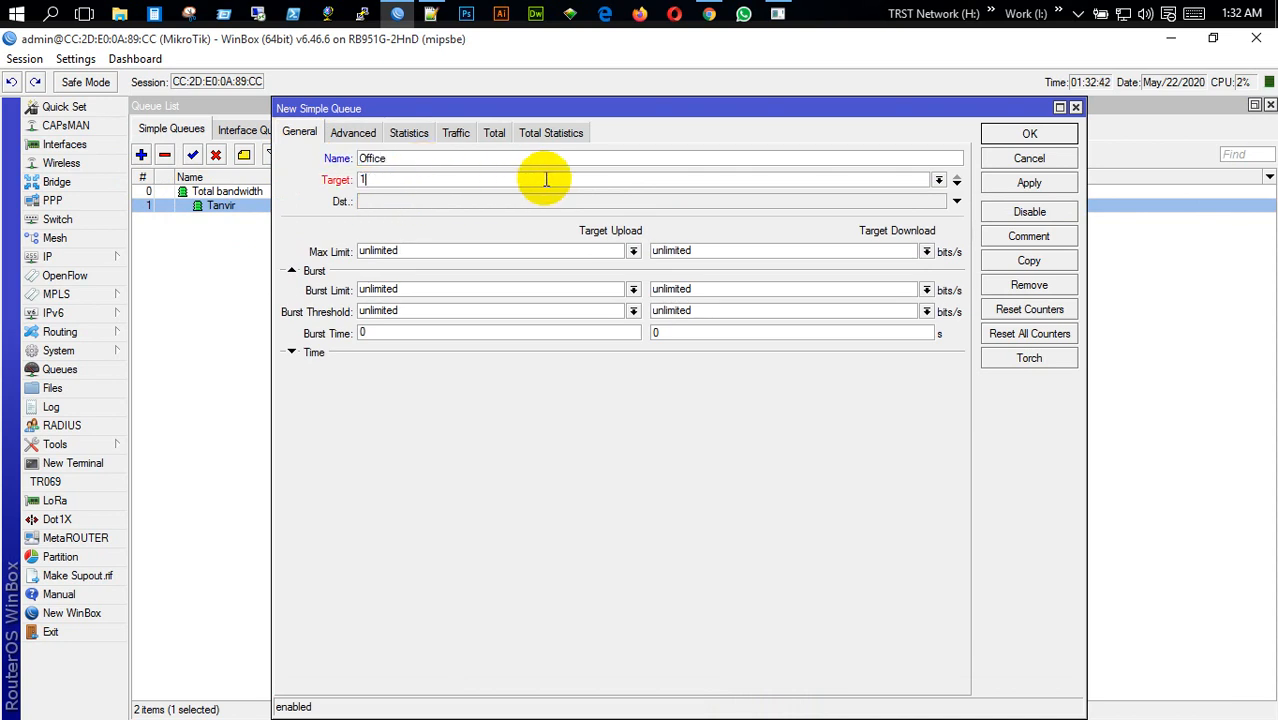
{"action": "type", "text": "72.16.0.3"}
Step: Set the Office queue's max limit to 2M for both target upload and target download
{"action": "left_click", "coordinate": [633, 252]}
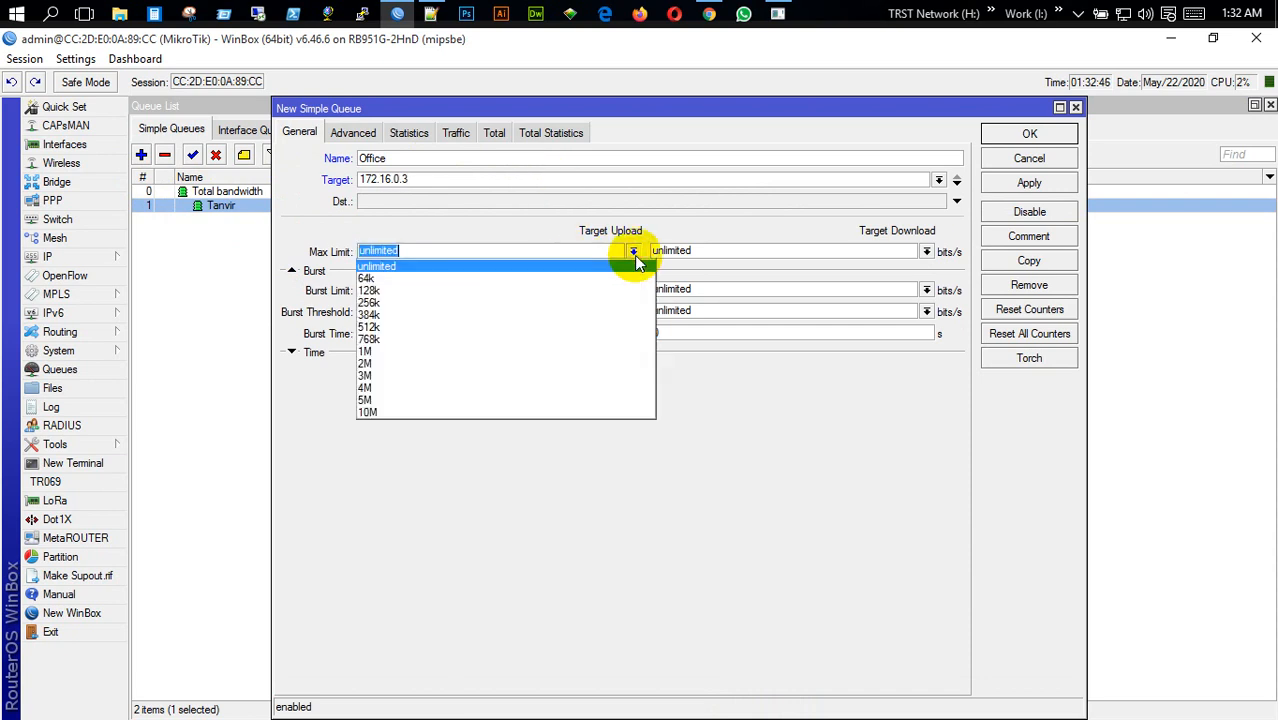
{"action": "left_click", "coordinate": [447, 366]}
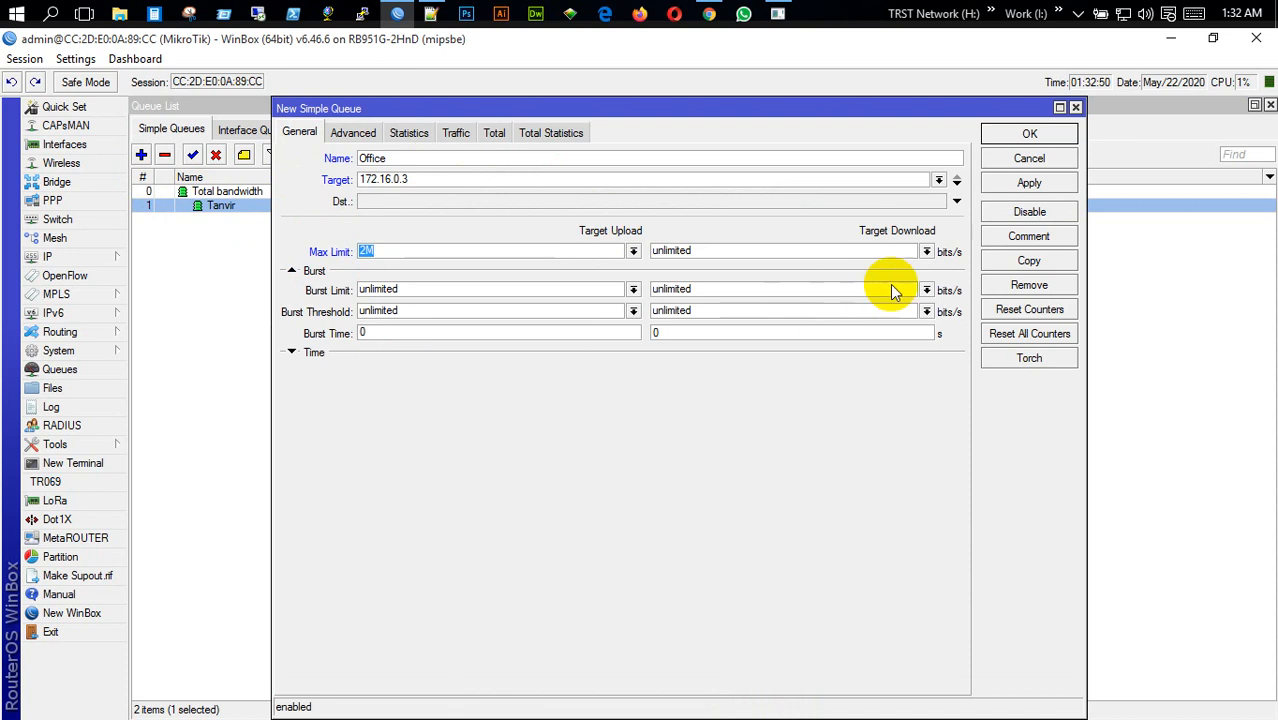
{"action": "left_click", "coordinate": [927, 251]}
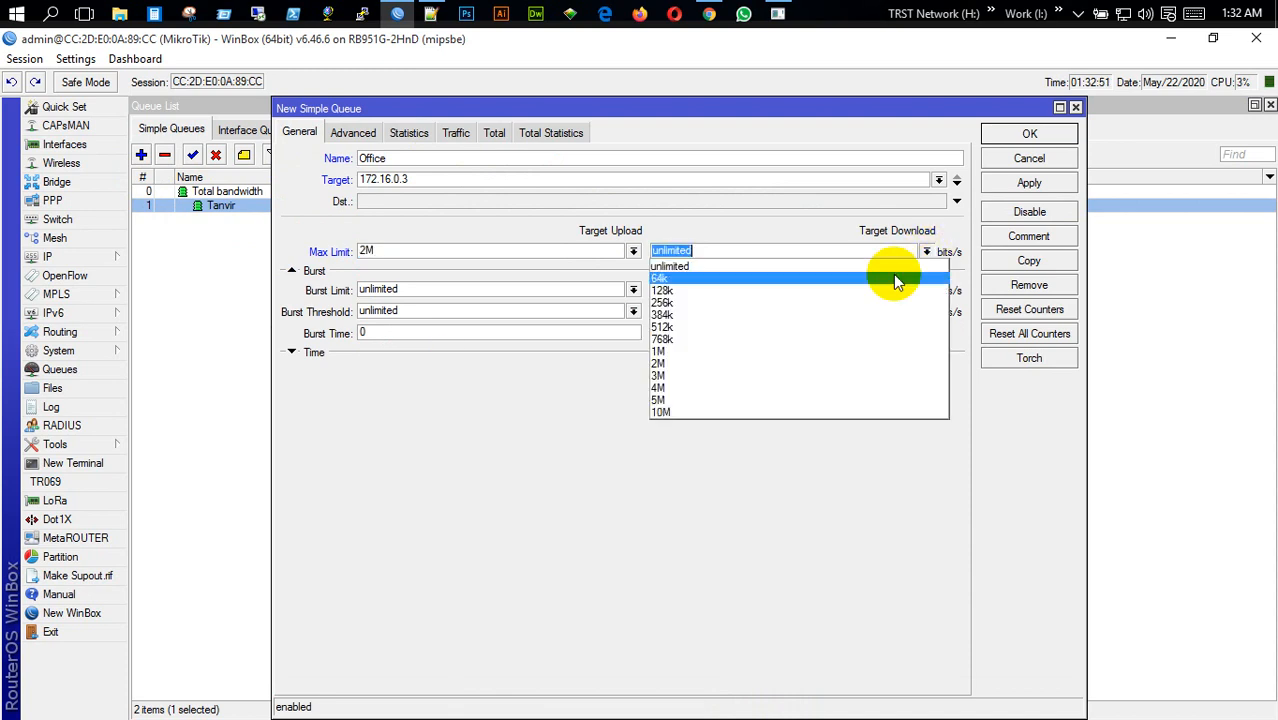
{"action": "left_click", "coordinate": [738, 357]}
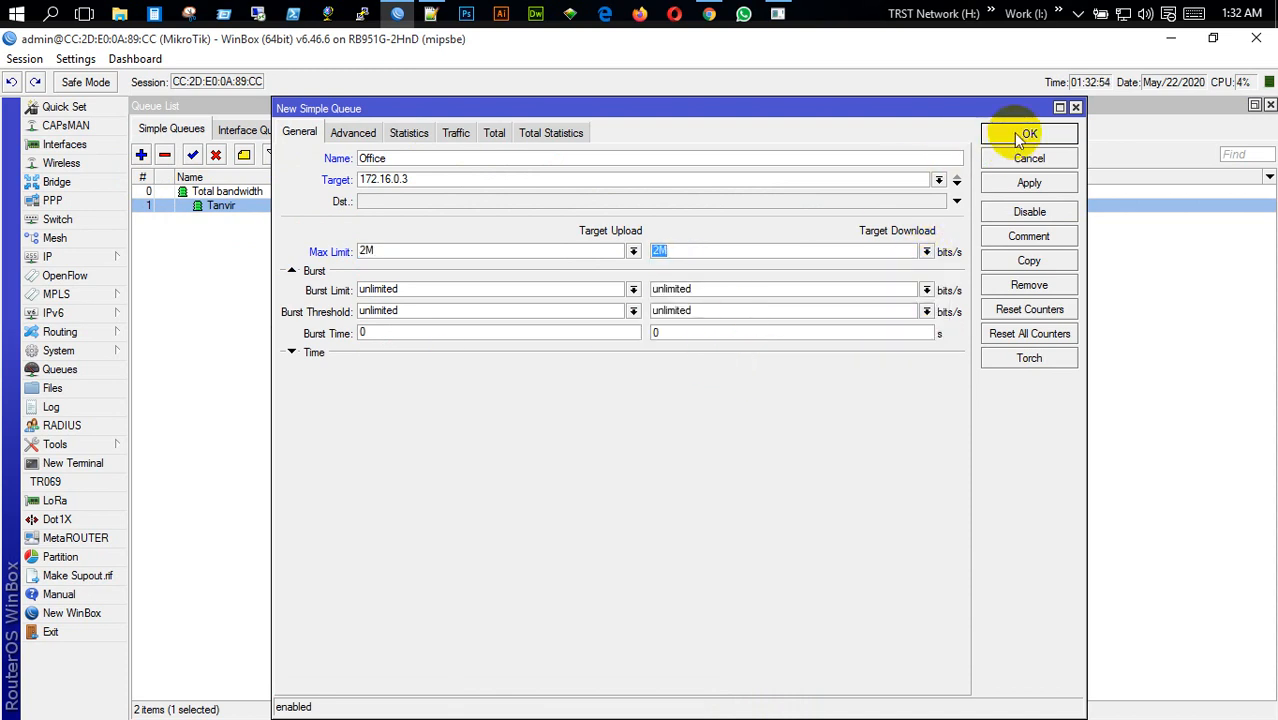
Step: Assign Total bandwidth as the Office queue's parent and save the queue
{"action": "left_click", "coordinate": [355, 133]}
{"action": "left_click", "coordinate": [523, 306]}
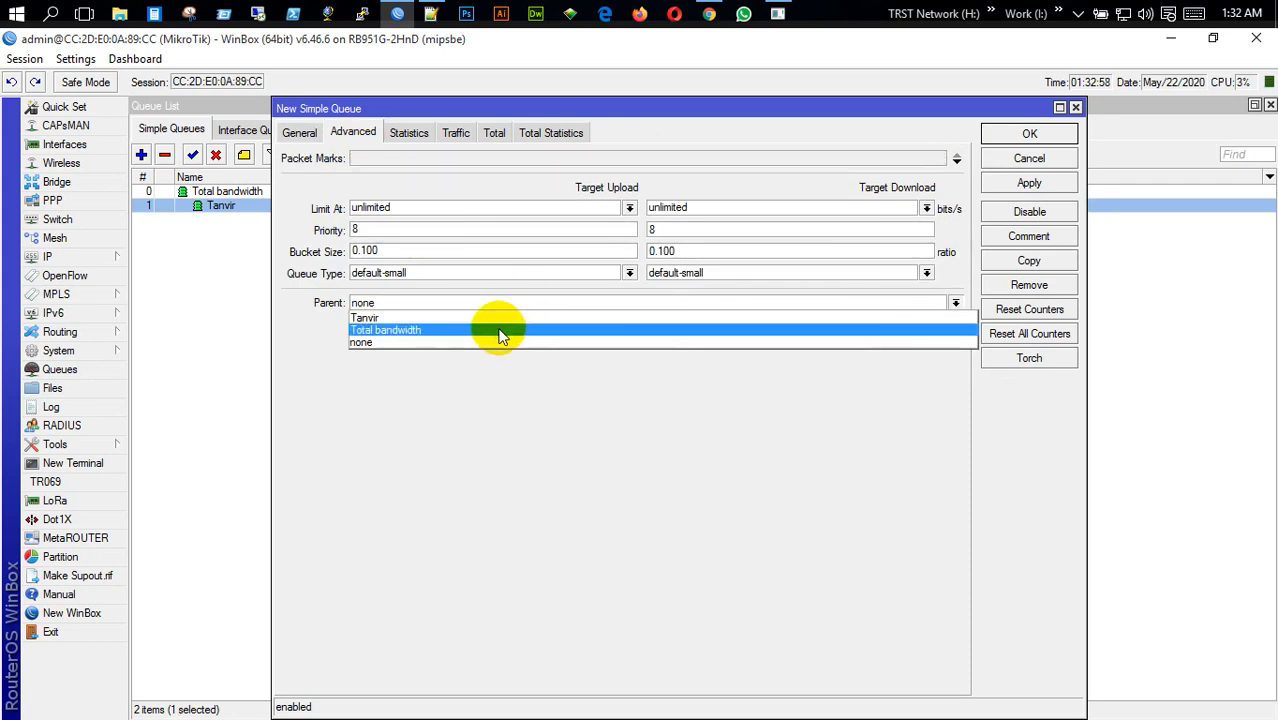
{"action": "left_click", "coordinate": [499, 331]}
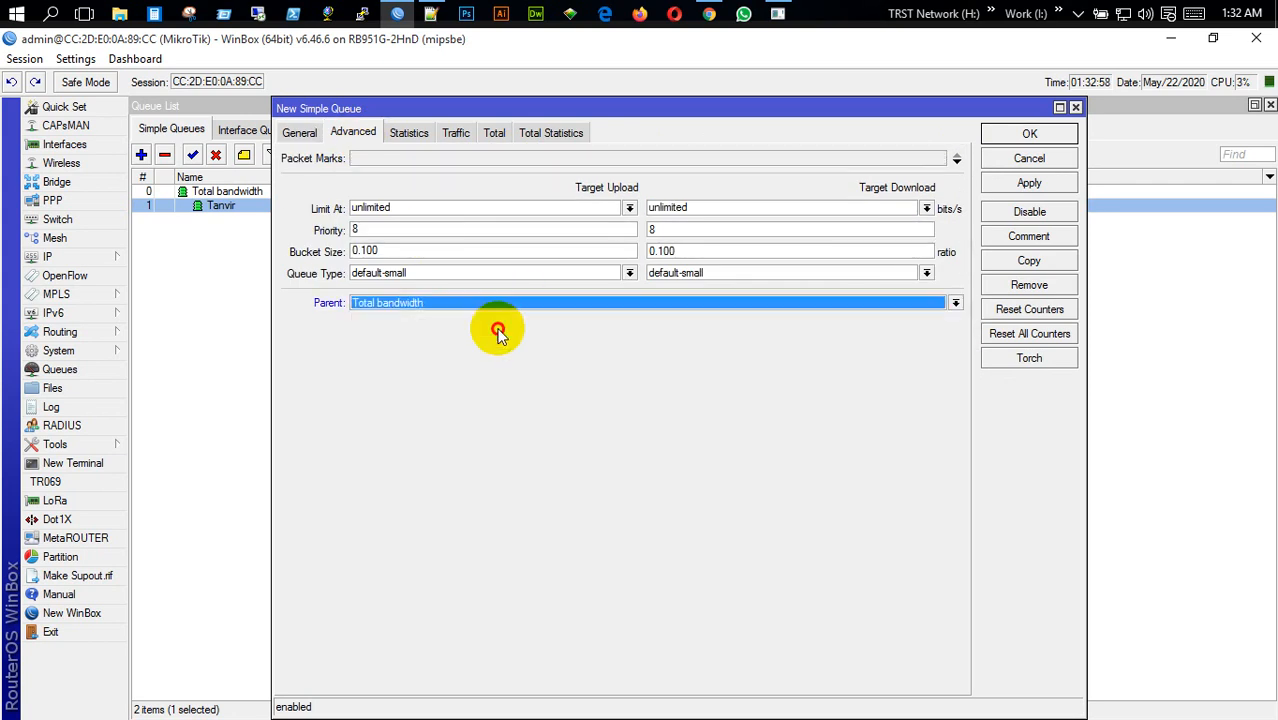
{"action": "left_click", "coordinate": [955, 302]}
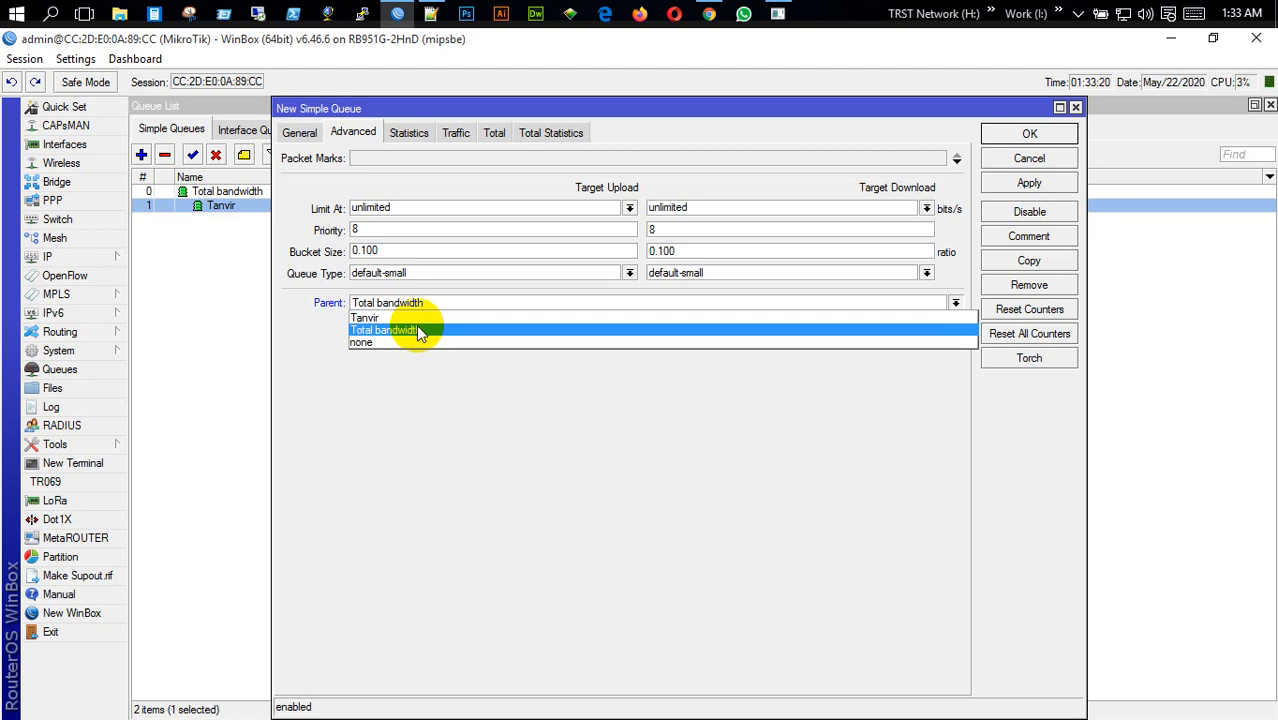
{"action": "left_click", "coordinate": [416, 329]}
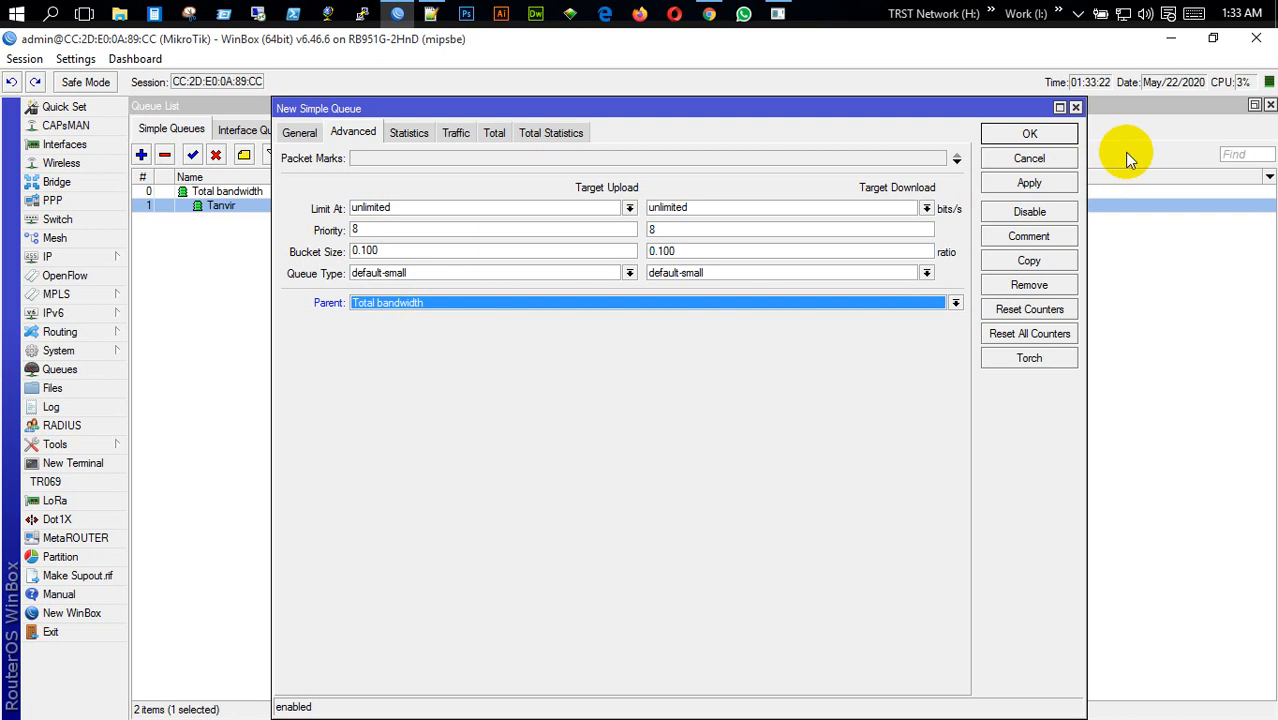
{"action": "left_click", "coordinate": [1066, 188]}
{"action": "left_click", "coordinate": [1030, 133]}
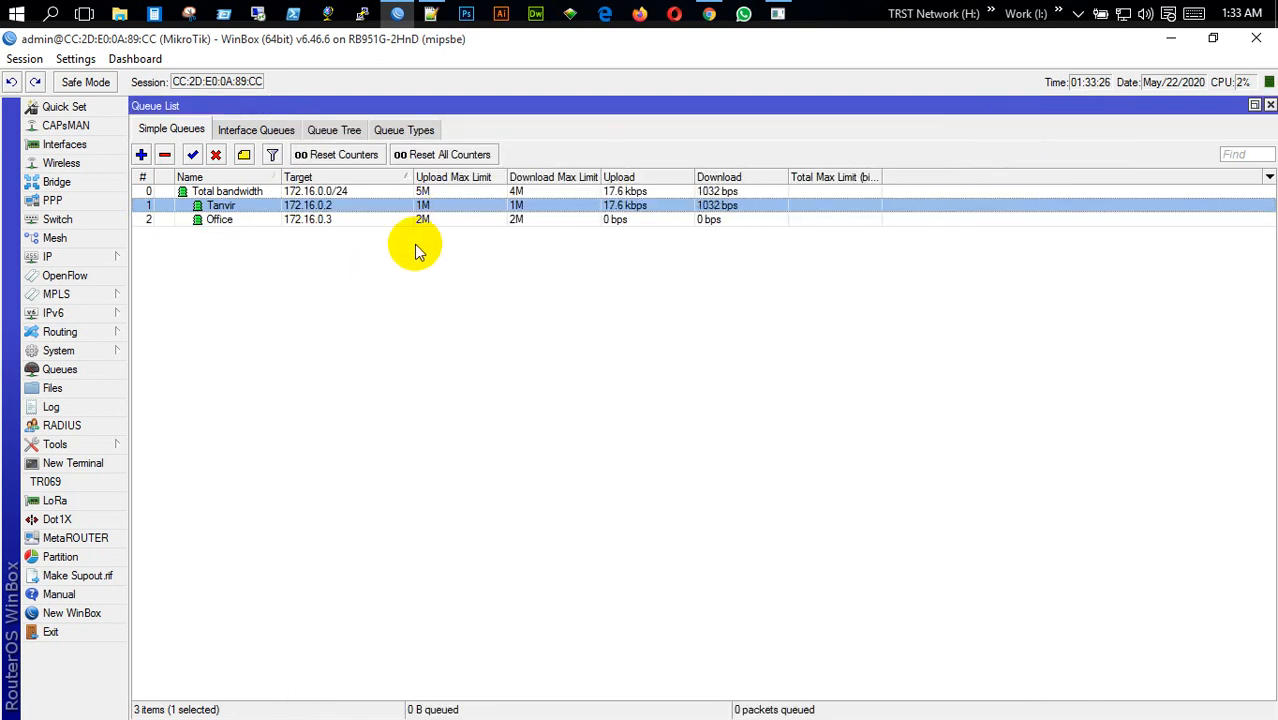
Step: Add a simple queue named Q1 with 172.16.0.4 as its target
{"action": "left_click", "coordinate": [141, 155]}
{"action": "left_click", "coordinate": [287, 133]}
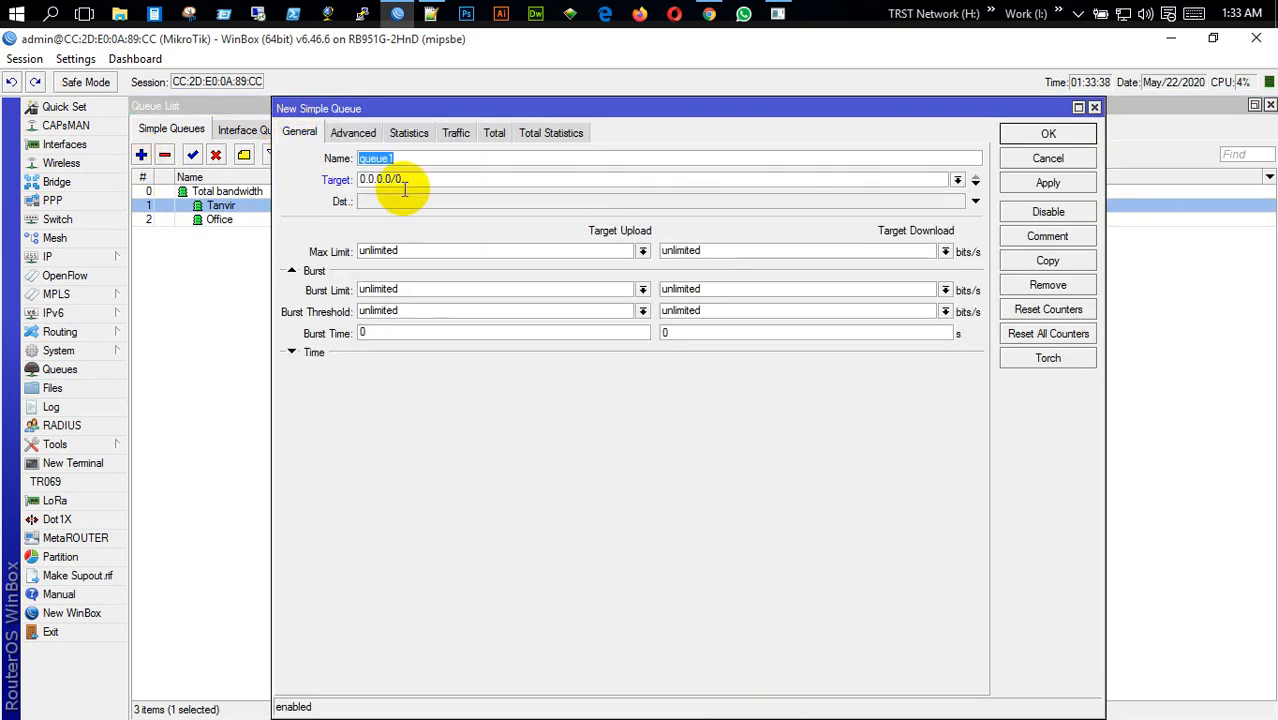
{"action": "left_click_drag", "start_coordinate": [422, 179], "coordinate": [322, 168]}
{"action": "type", "text": "172"}
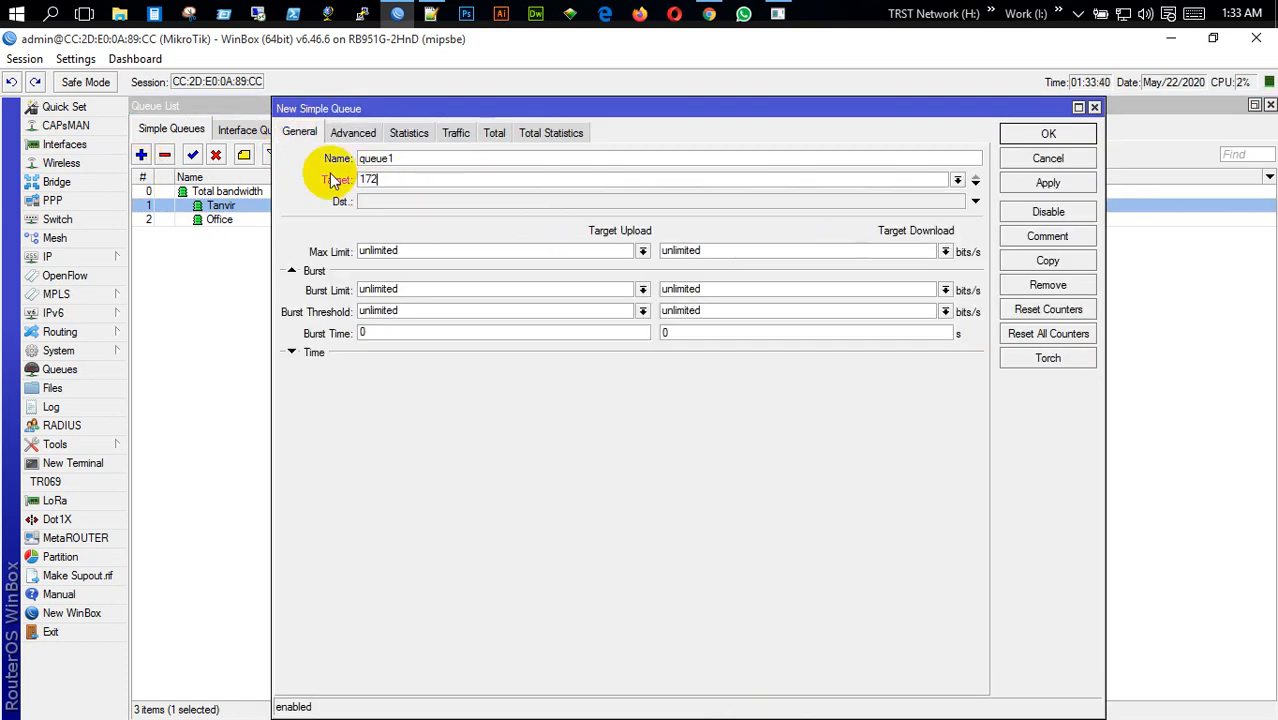
{"action": "type", "text": ".16.0.4"}
{"action": "left_click_drag", "start_coordinate": [405, 157], "coordinate": [362, 158]}
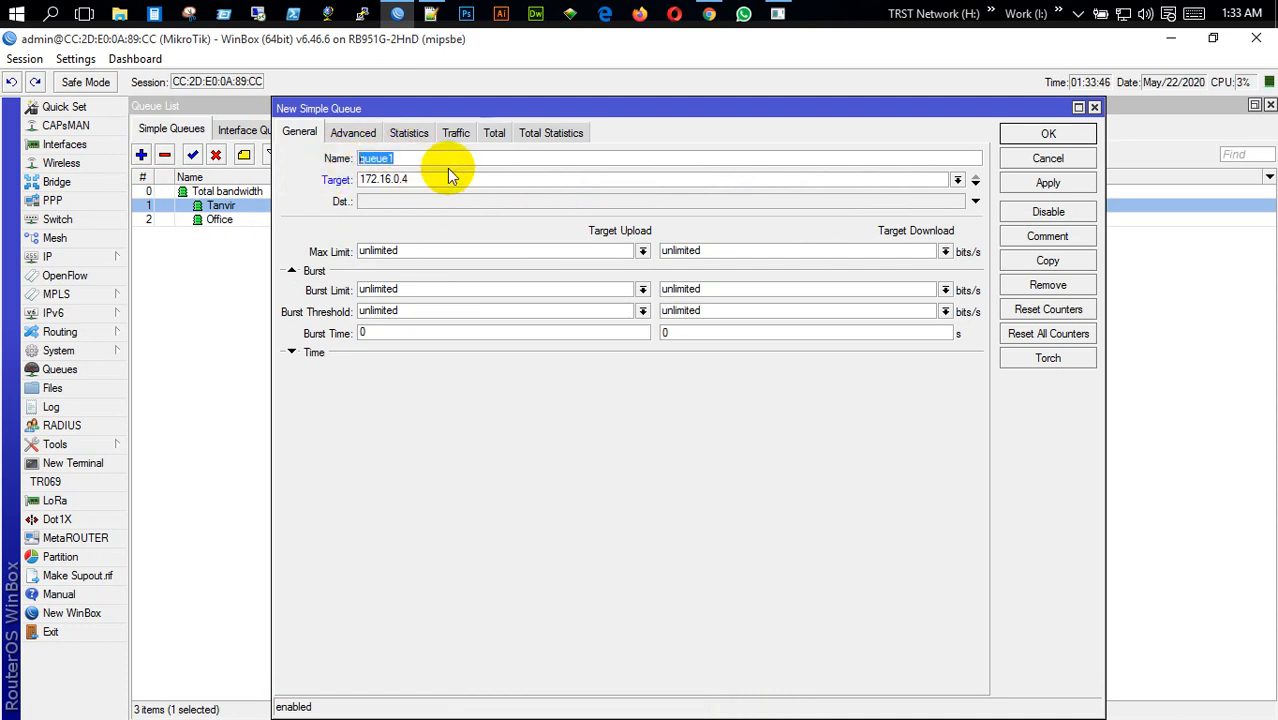
{"action": "type", "text": "Q1"}
Step: Set the Q1 queue's max limit to 512k for both target upload and target download
{"action": "left_click", "coordinate": [642, 251]}
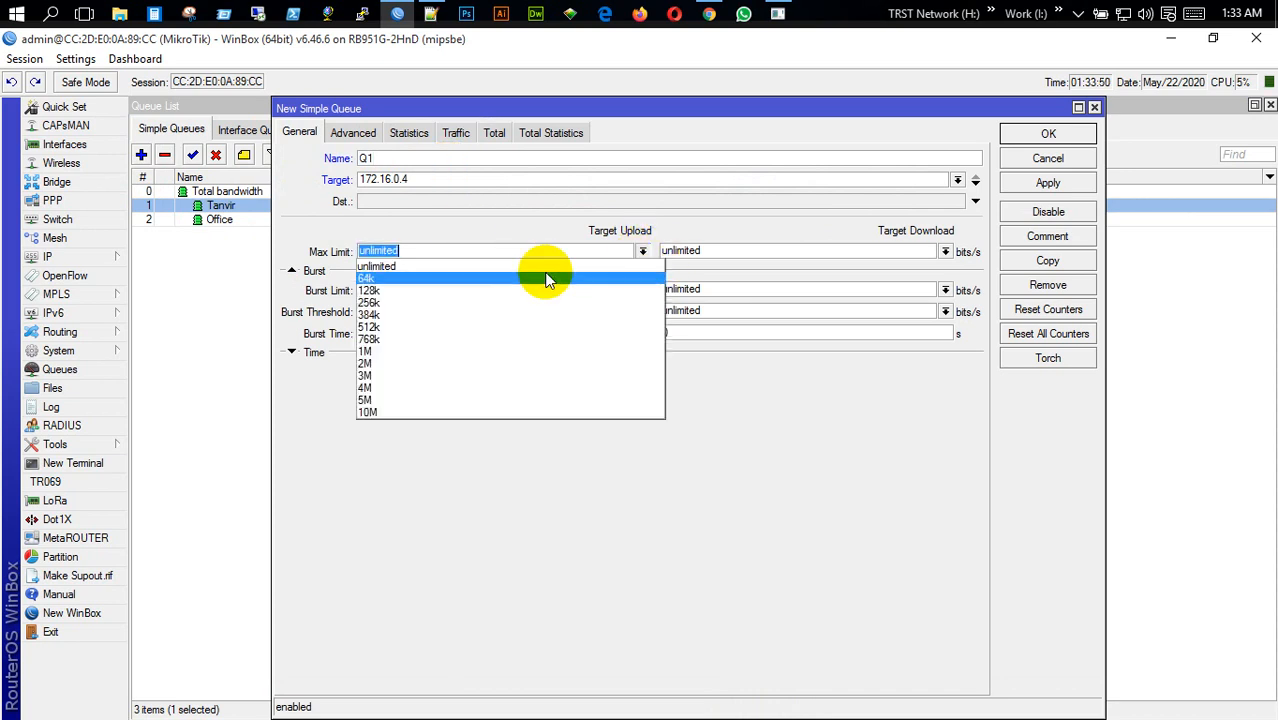
{"action": "left_click", "coordinate": [455, 328]}
{"action": "left_click", "coordinate": [945, 251]}
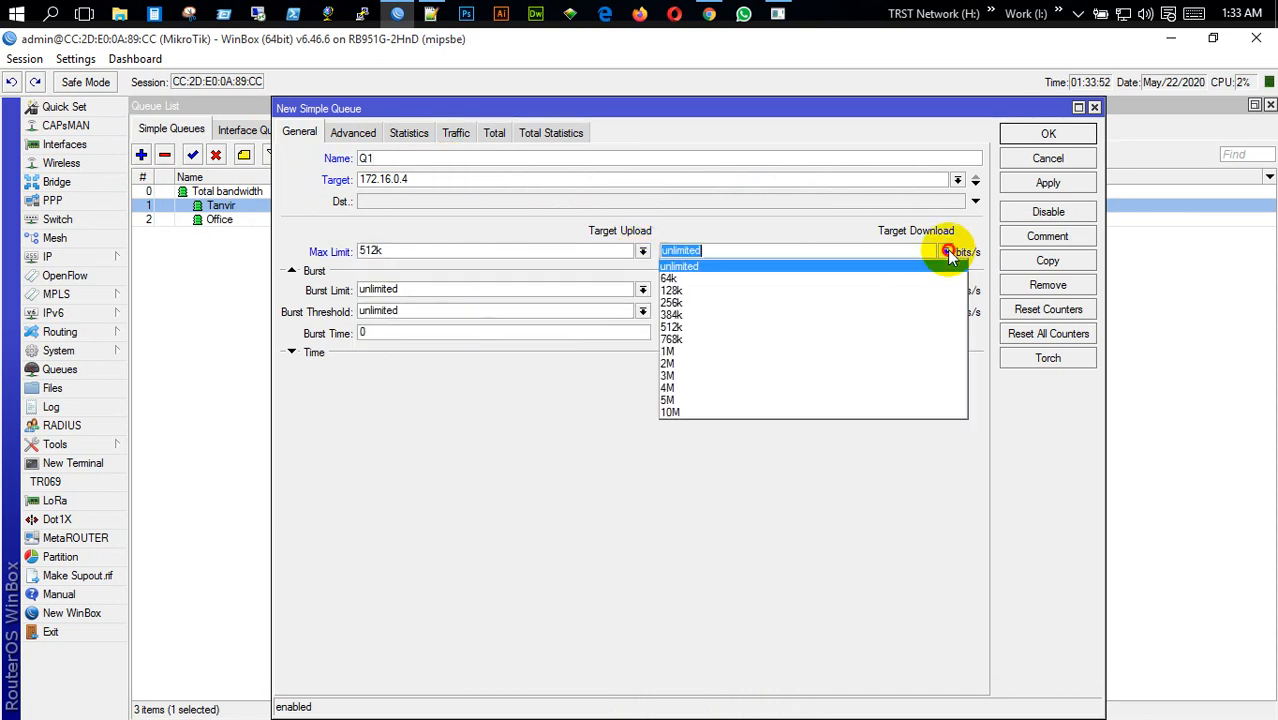
{"action": "left_click", "coordinate": [697, 325]}
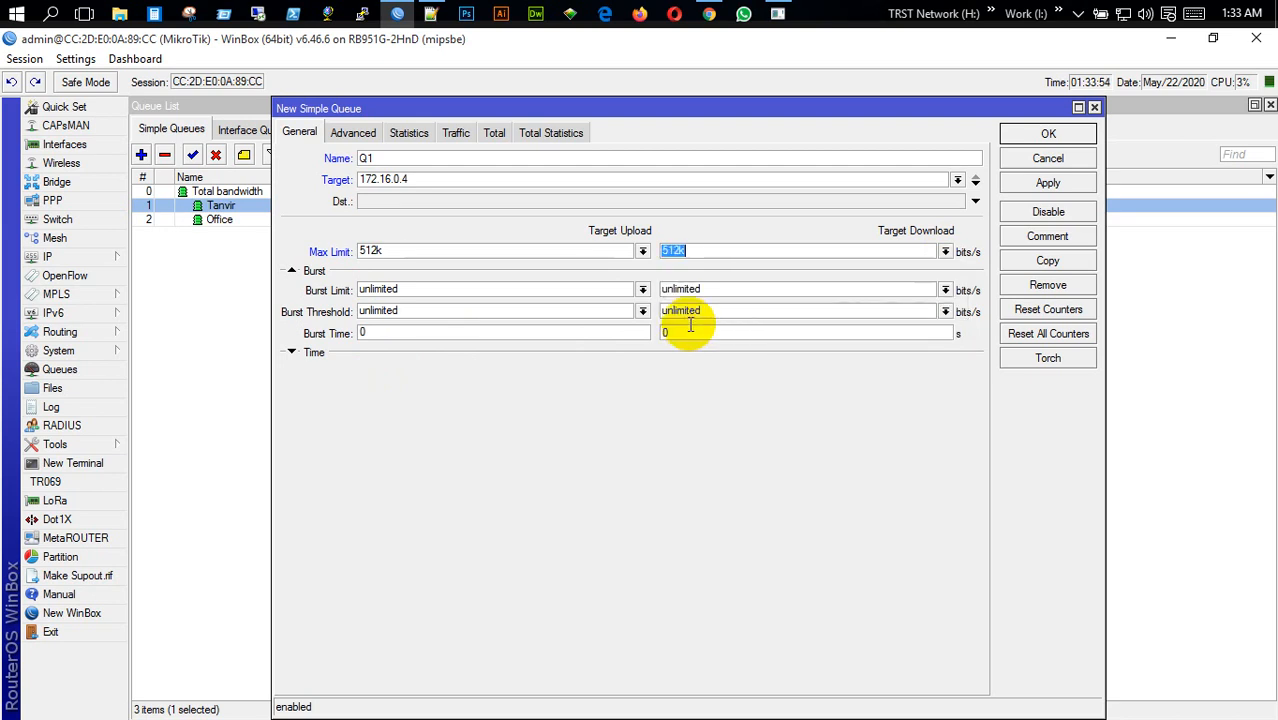
Step: Assign Total bandwidth as the Q1 queue's parent and save the queue
{"action": "left_click", "coordinate": [357, 132]}
{"action": "left_click", "coordinate": [509, 304]}
{"action": "left_click", "coordinate": [490, 340]}
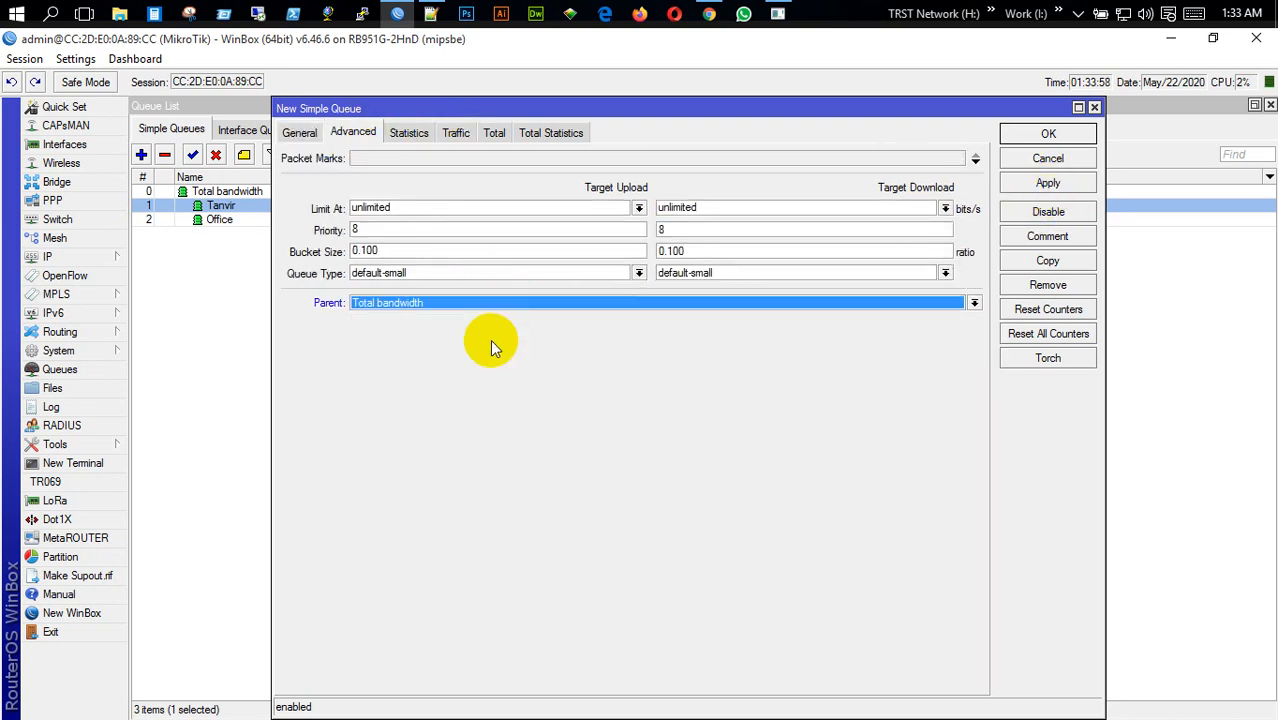
{"action": "left_click", "coordinate": [1045, 135]}
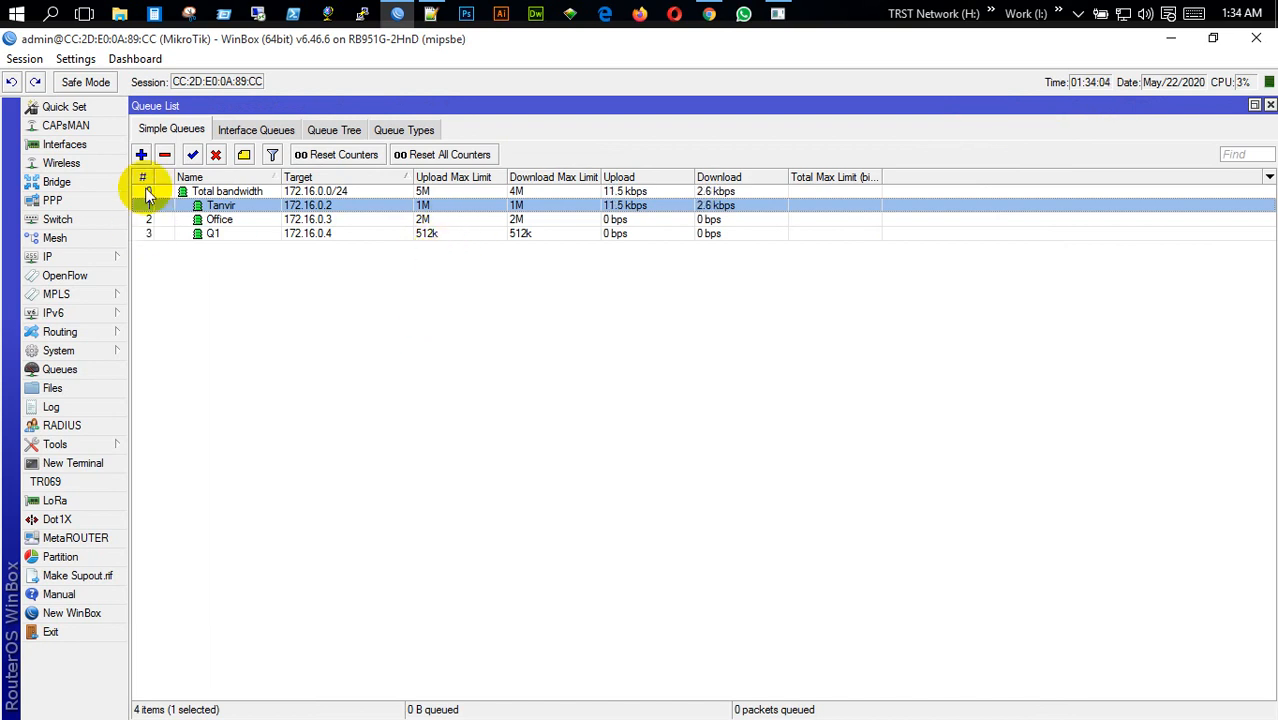
Step: Add a simple queue named Q2 with 172.16.0.4 as its target
{"action": "left_click", "coordinate": [141, 155]}
{"action": "left_click", "coordinate": [297, 131]}
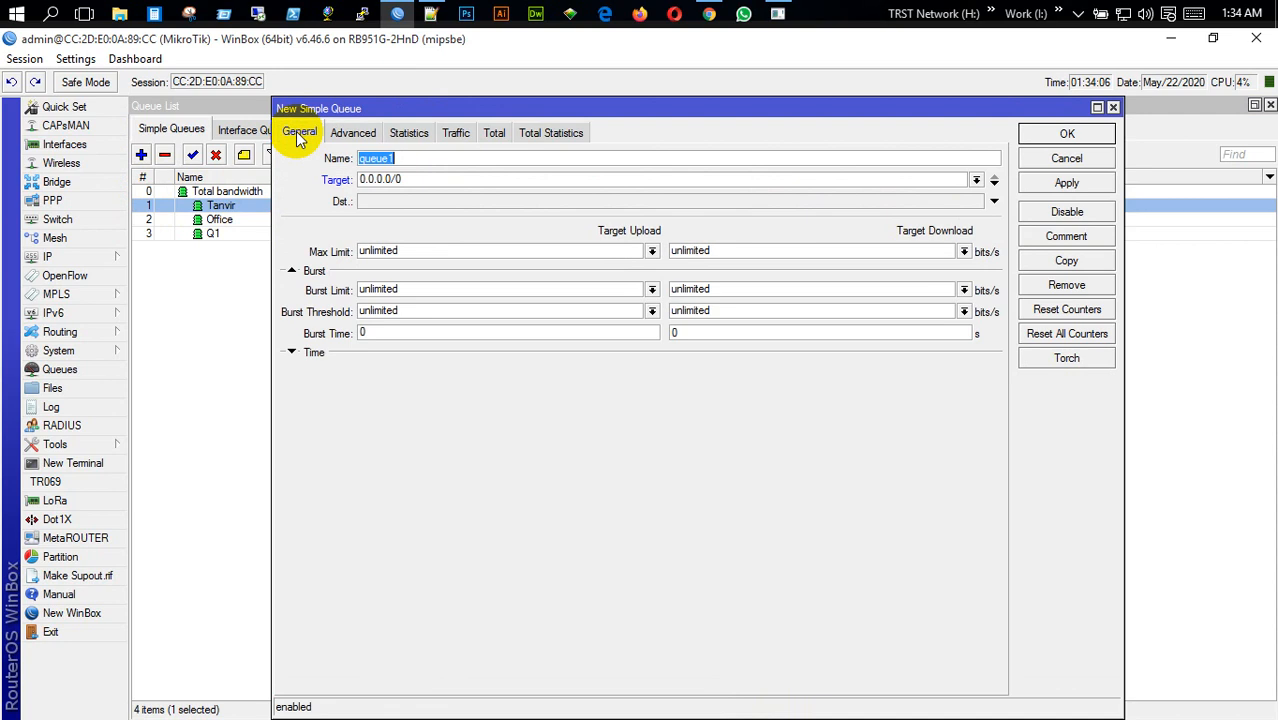
{"action": "left_click", "coordinate": [449, 183]}
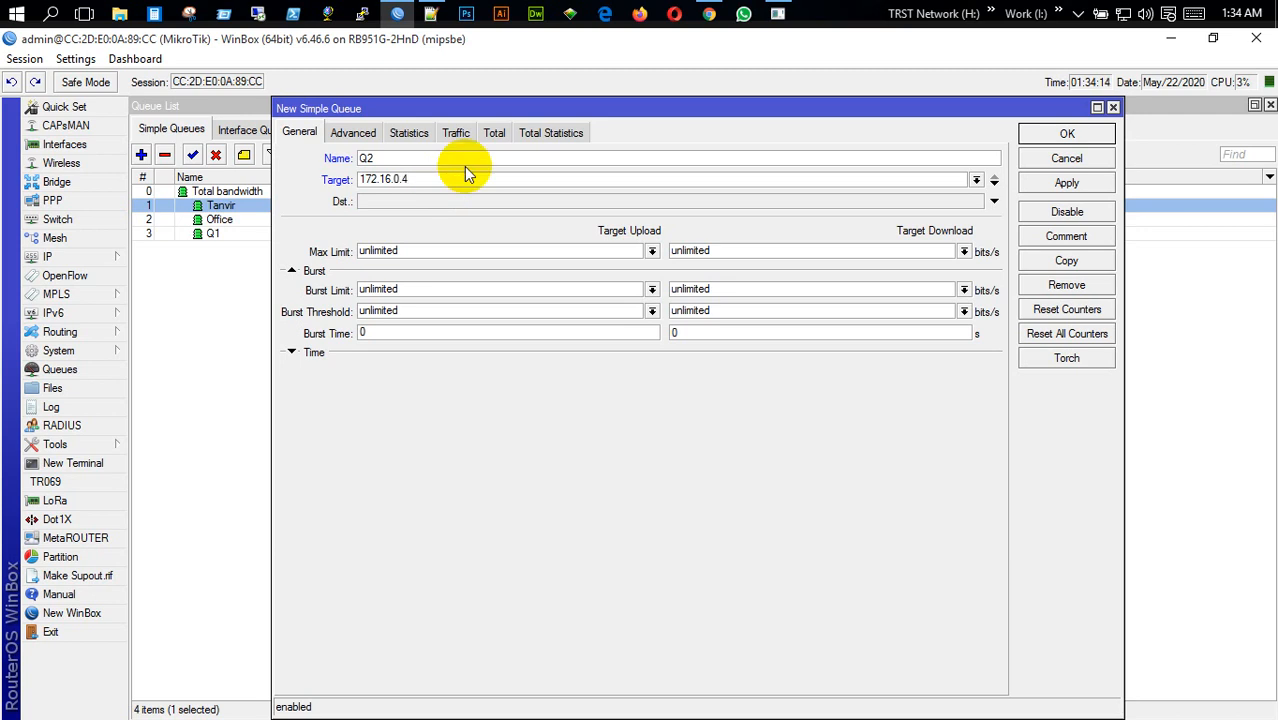
{"action": "left_click_drag", "start_coordinate": [519, 108], "coordinate": [708, 119]}
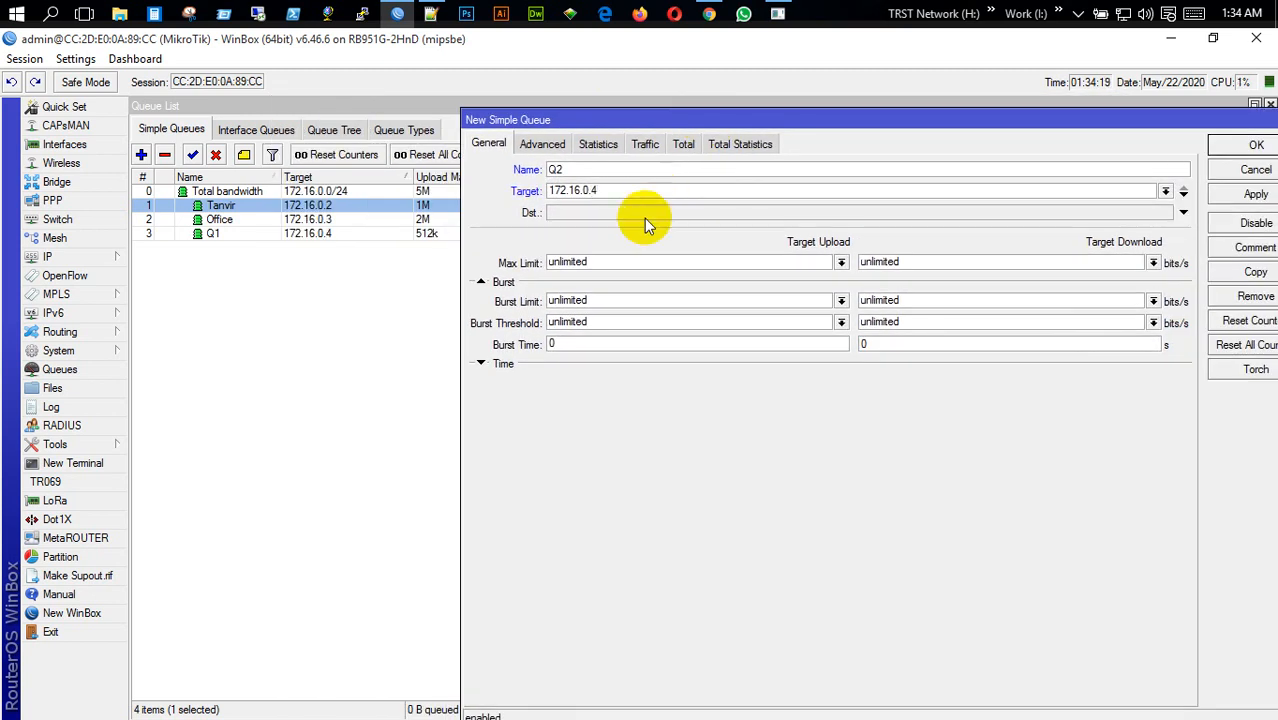
Step: Set the Q2 queue's max limit to 512k for both target upload and target download
{"action": "left_click", "coordinate": [630, 260]}
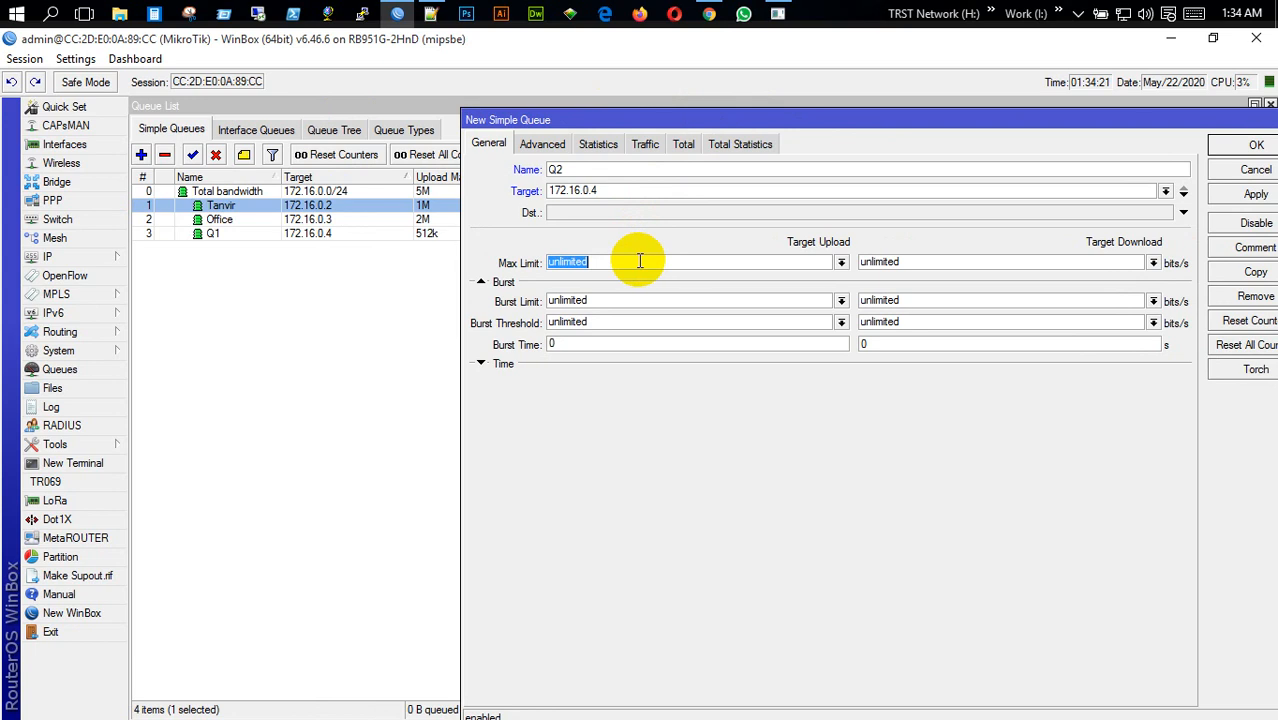
{"action": "left_click", "coordinate": [841, 262]}
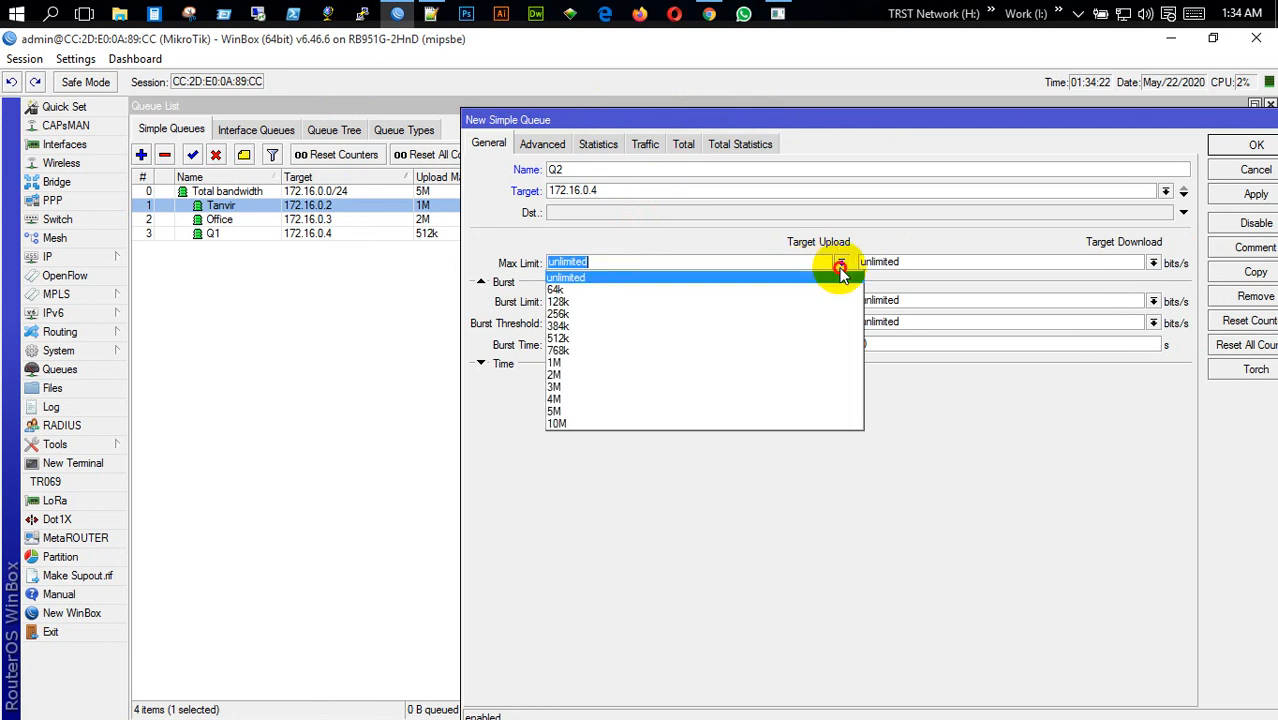
{"action": "left_click", "coordinate": [604, 340]}
{"action": "left_click", "coordinate": [1153, 262]}
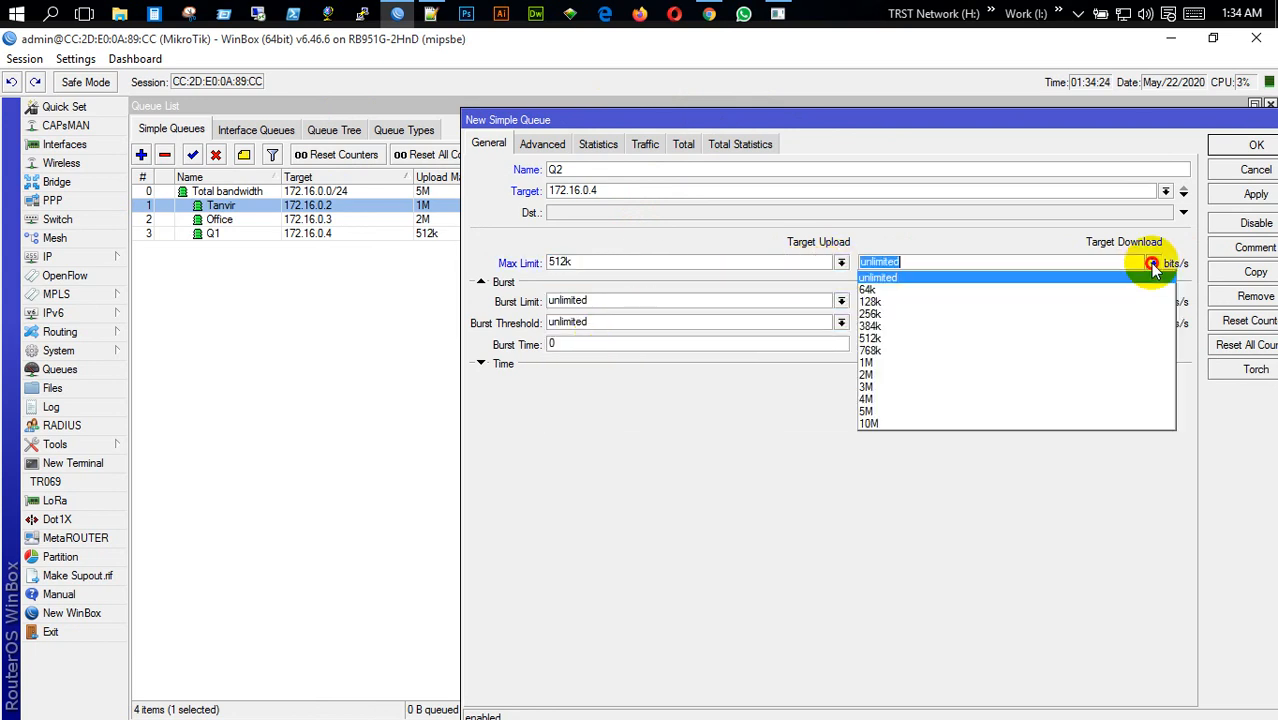
{"action": "left_click", "coordinate": [930, 339]}
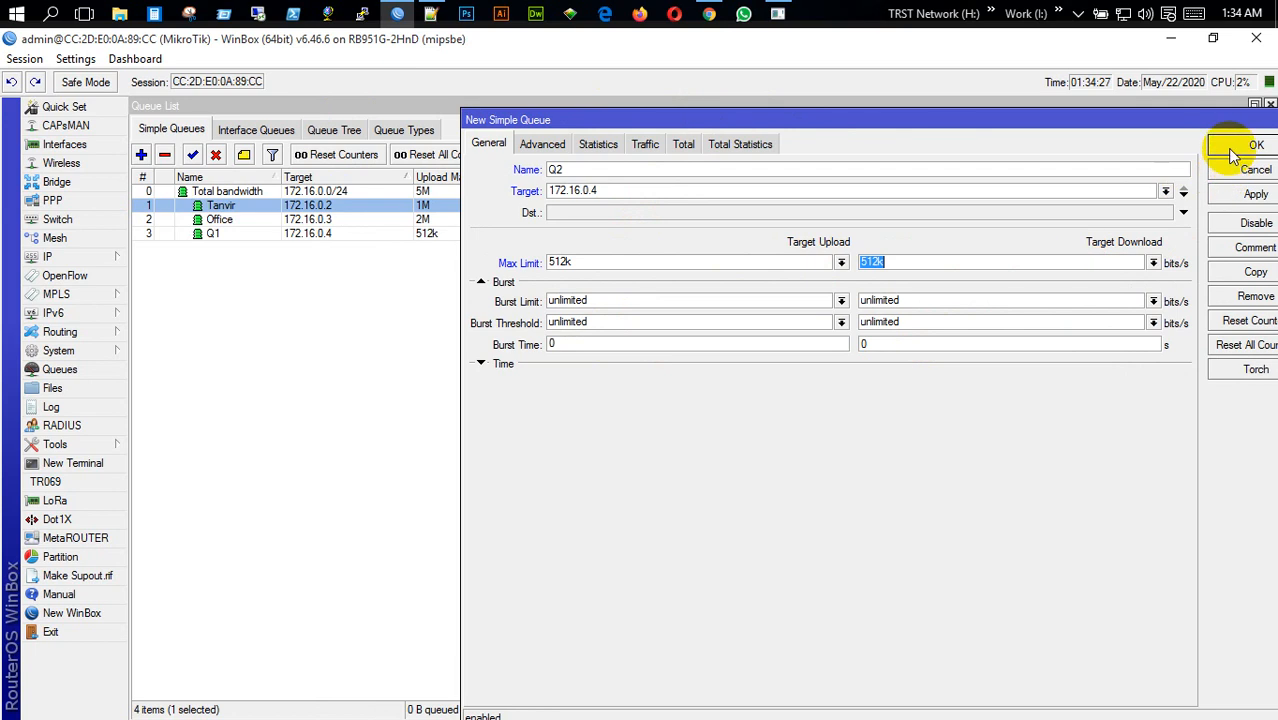
Step: Assign Total bandwidth as the Q2 queue's parent and save the queue
{"action": "left_click", "coordinate": [532, 144]}
{"action": "left_click", "coordinate": [620, 313]}
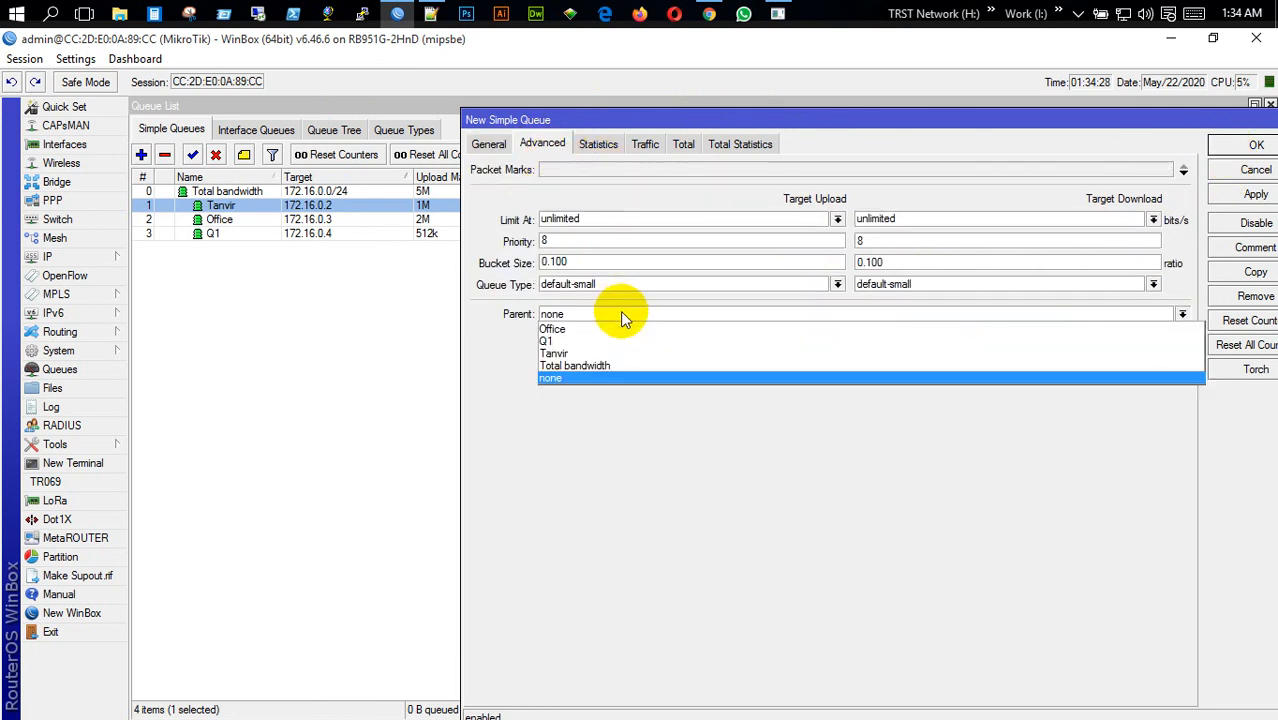
{"action": "left_click", "coordinate": [603, 366]}
{"action": "left_click", "coordinate": [1255, 146]}
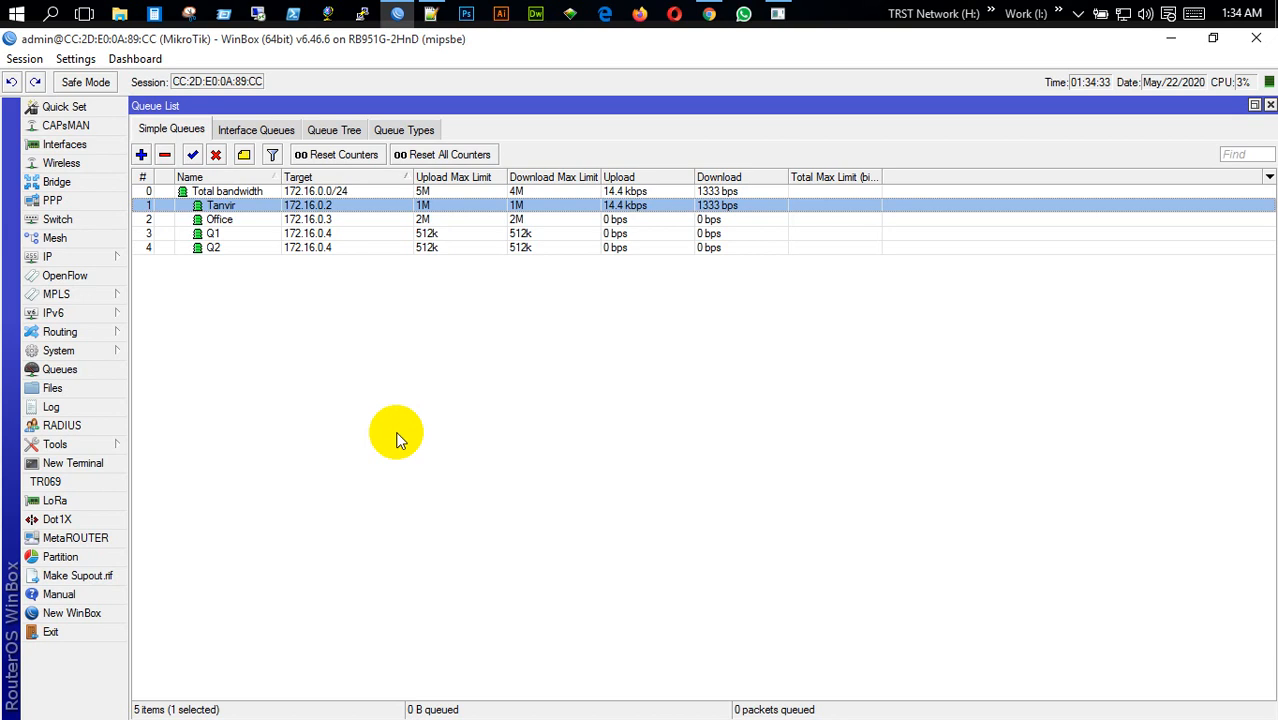
{"action": "left_click", "coordinate": [442, 236], "text": "ctrl"}
{"action": "left_click", "coordinate": [442, 249], "text": "ctrl"}
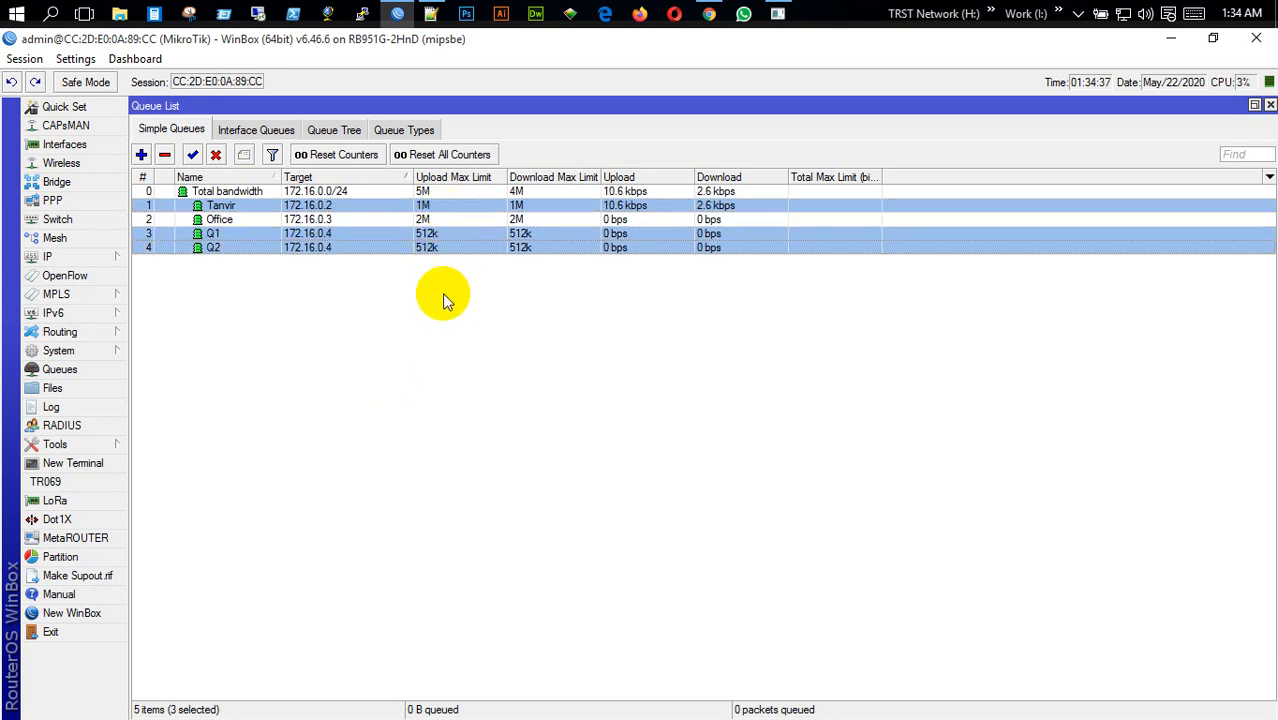
{"action": "left_click", "coordinate": [428, 220]}
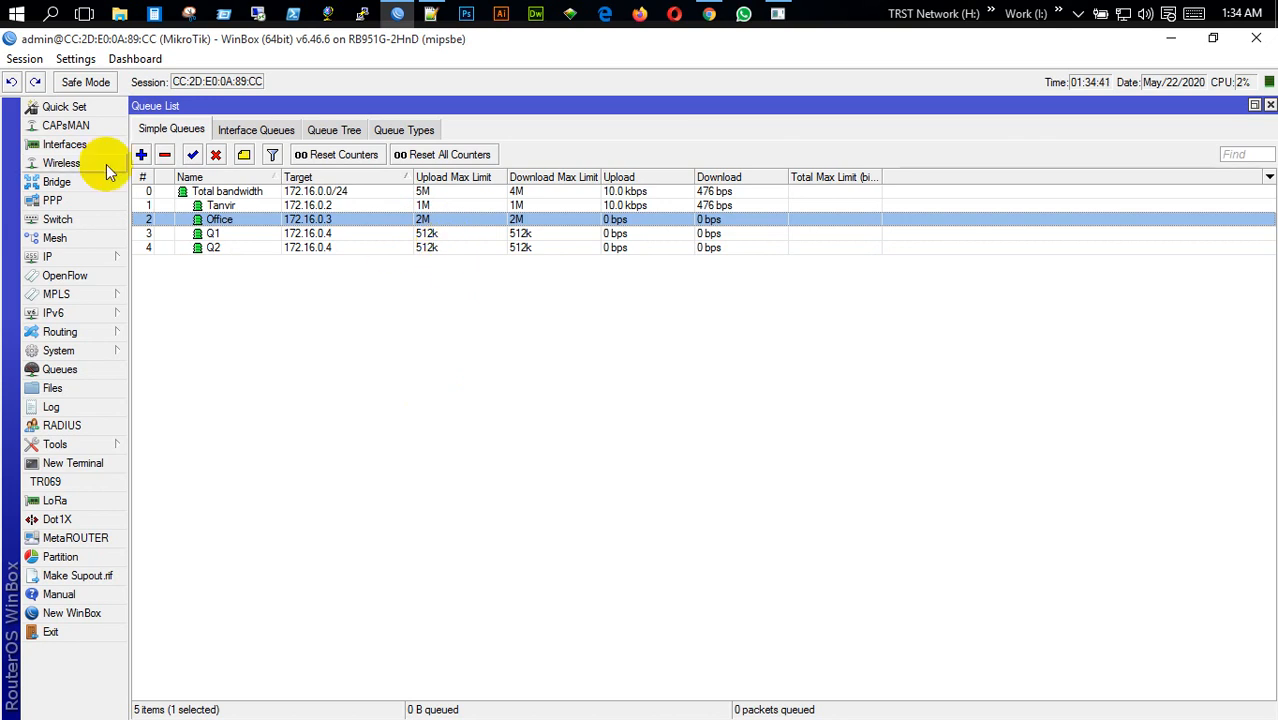
Step: Add a simple queue named TRST with 172.16.0.6 as its target and save it
{"action": "left_click", "coordinate": [141, 156]}
{"action": "left_click", "coordinate": [432, 133]}
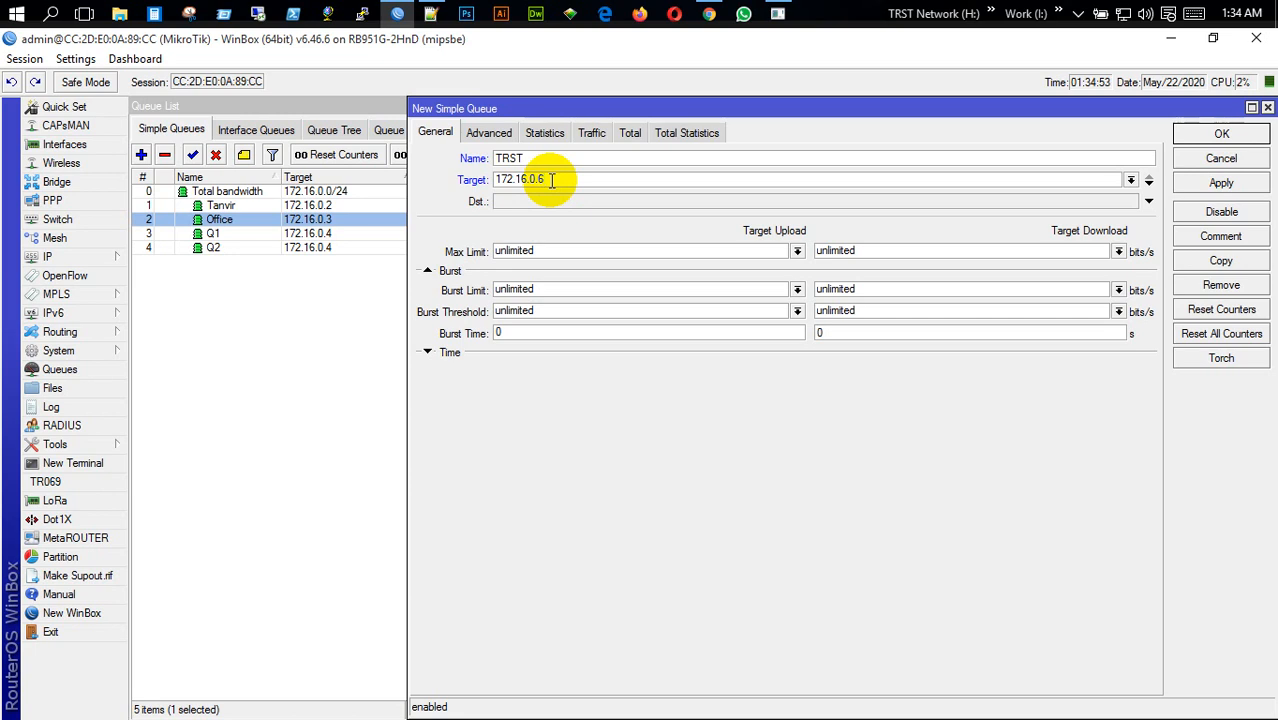
{"action": "key", "text": "Return"}
Step: Reopen the TRST queue, assign Total bandwidth as its parent and save the change
{"action": "left_click", "coordinate": [240, 263]}
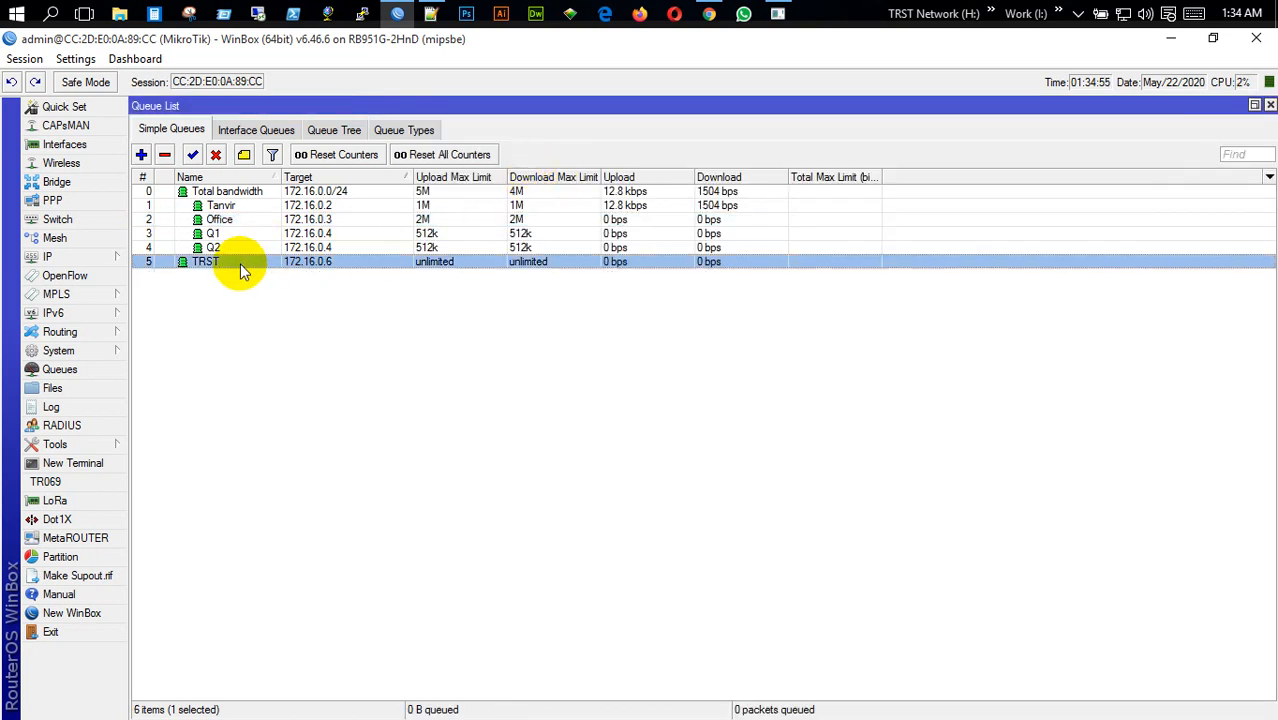
{"action": "double_click", "coordinate": [240, 263]}
{"action": "left_click", "coordinate": [479, 139]}
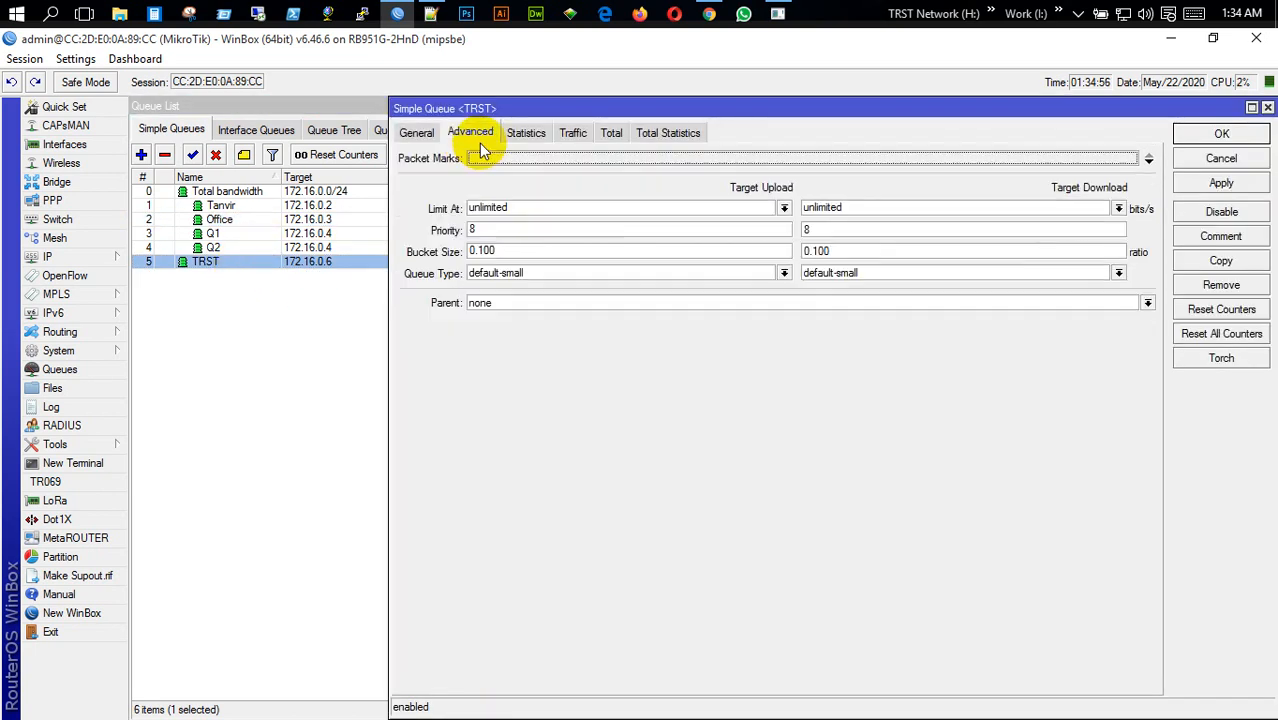
{"action": "left_click", "coordinate": [545, 305]}
{"action": "left_click", "coordinate": [522, 390]}
{"action": "left_click", "coordinate": [538, 305]}
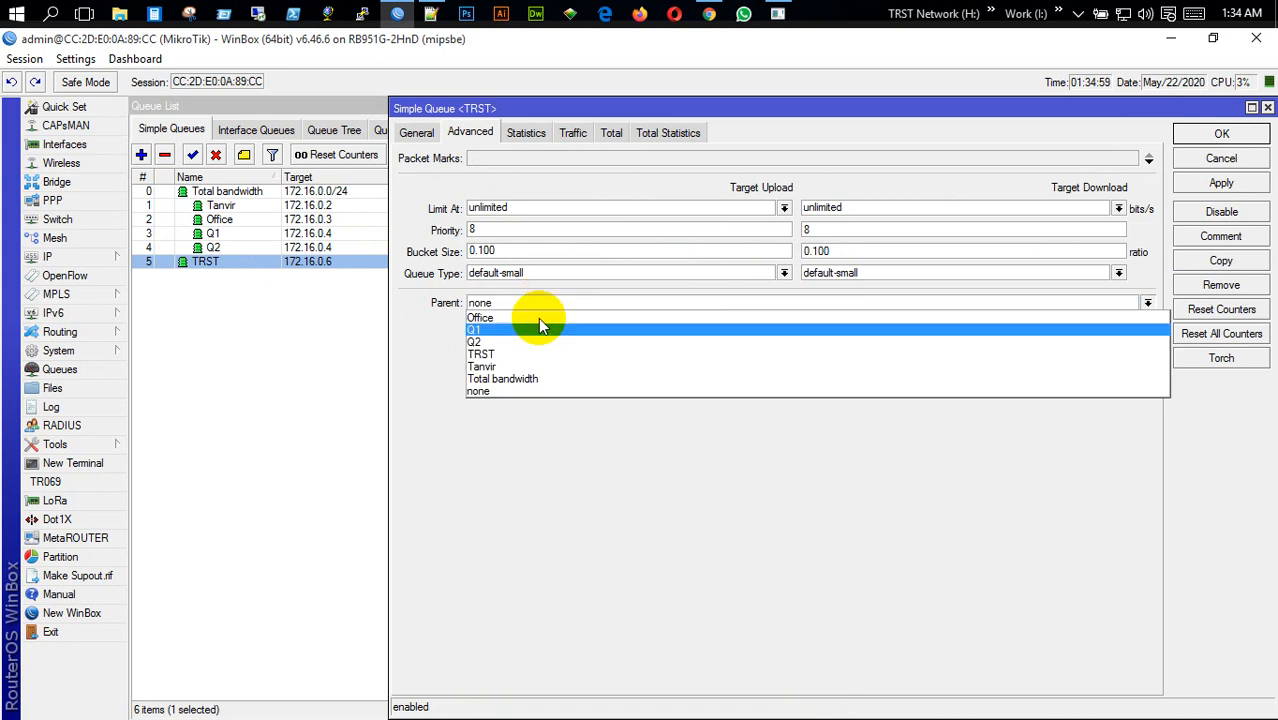
{"action": "left_click", "coordinate": [521, 378]}
{"action": "left_click", "coordinate": [1185, 133]}
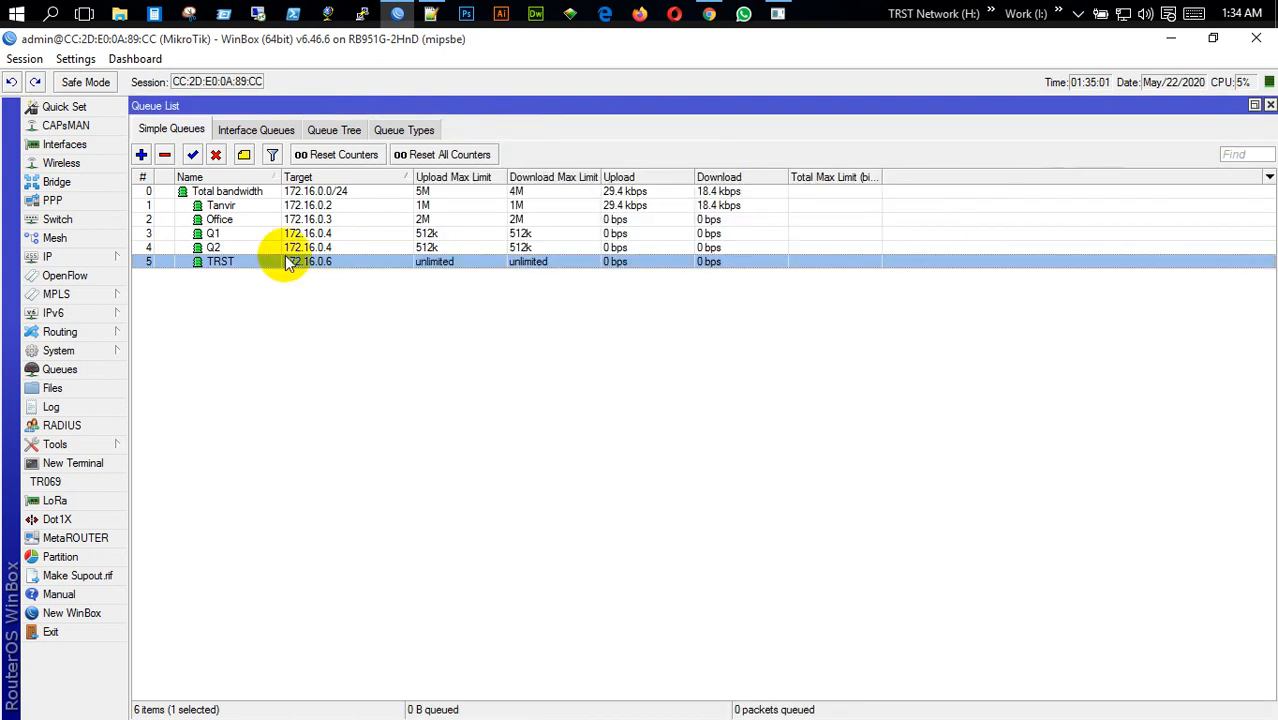
Step: Change the Q2 queue's target address to 172.16.0.5 and save the queue
{"action": "double_click", "coordinate": [250, 248]}
{"action": "left_click", "coordinate": [397, 132]}
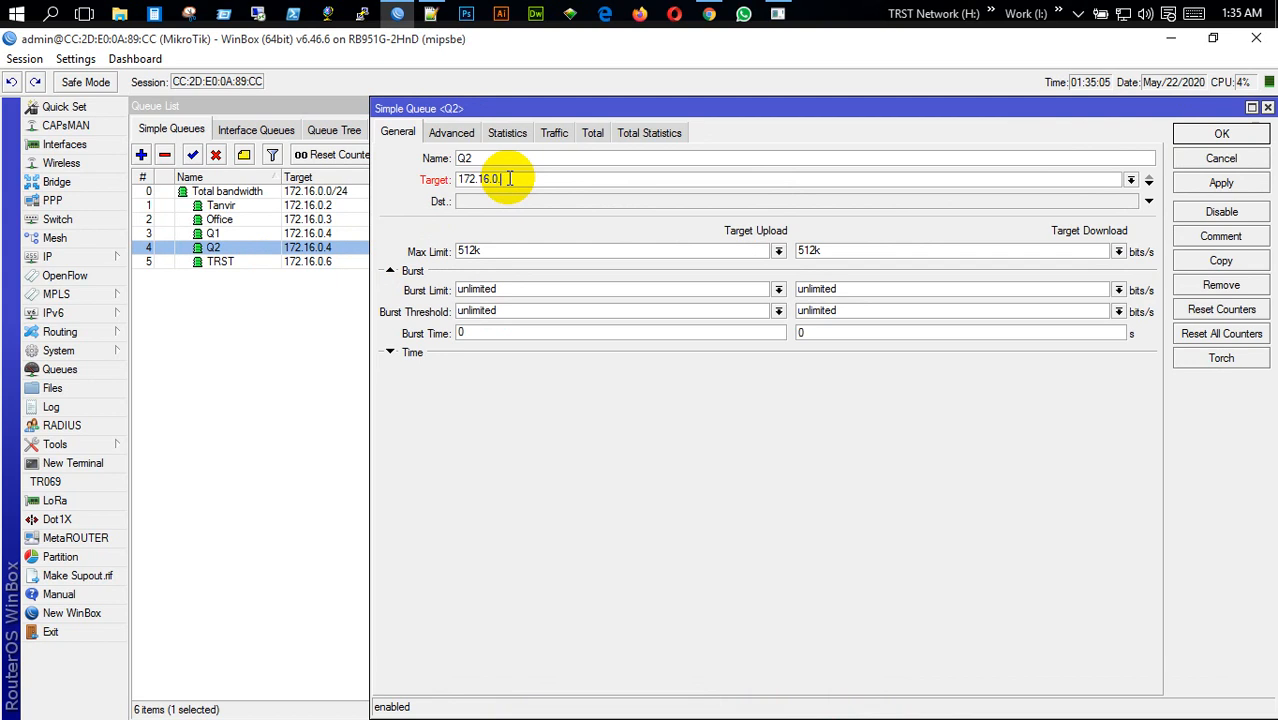
{"action": "key", "text": "Return"}
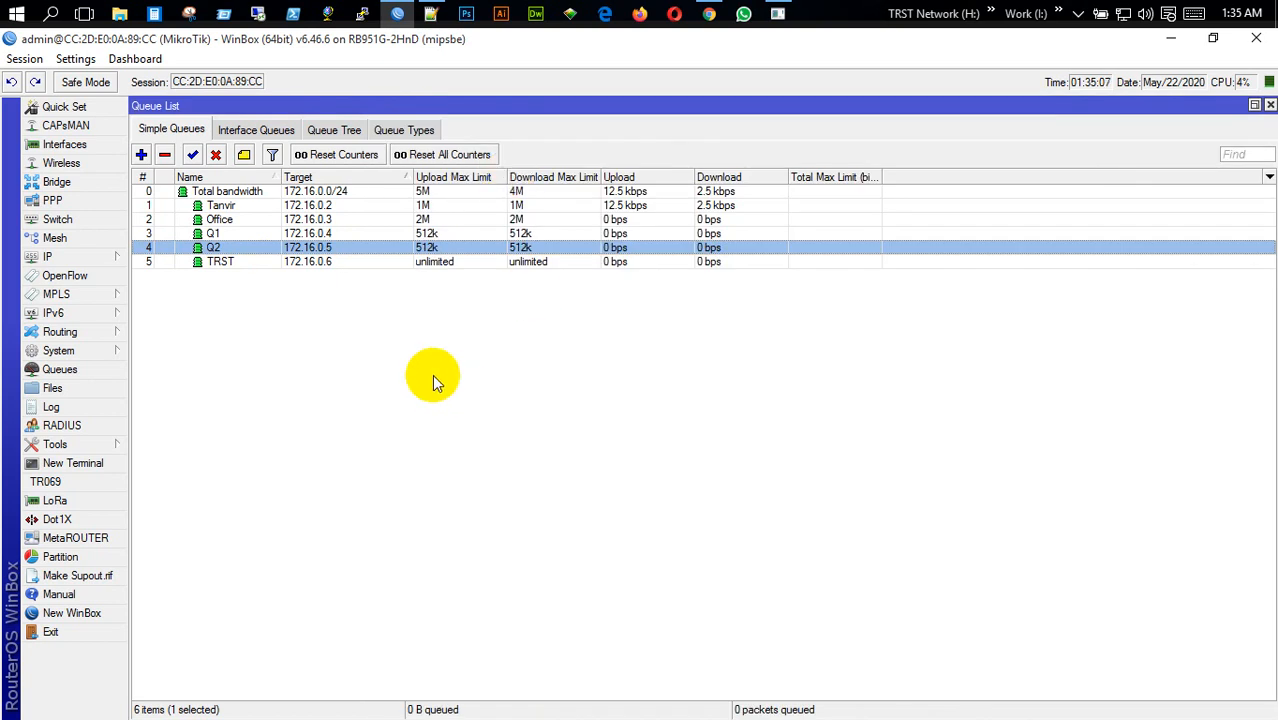
Step: Set the TRST queue's max limit to 1M for both target upload and target download, and save it
{"action": "double_click", "coordinate": [417, 263]}
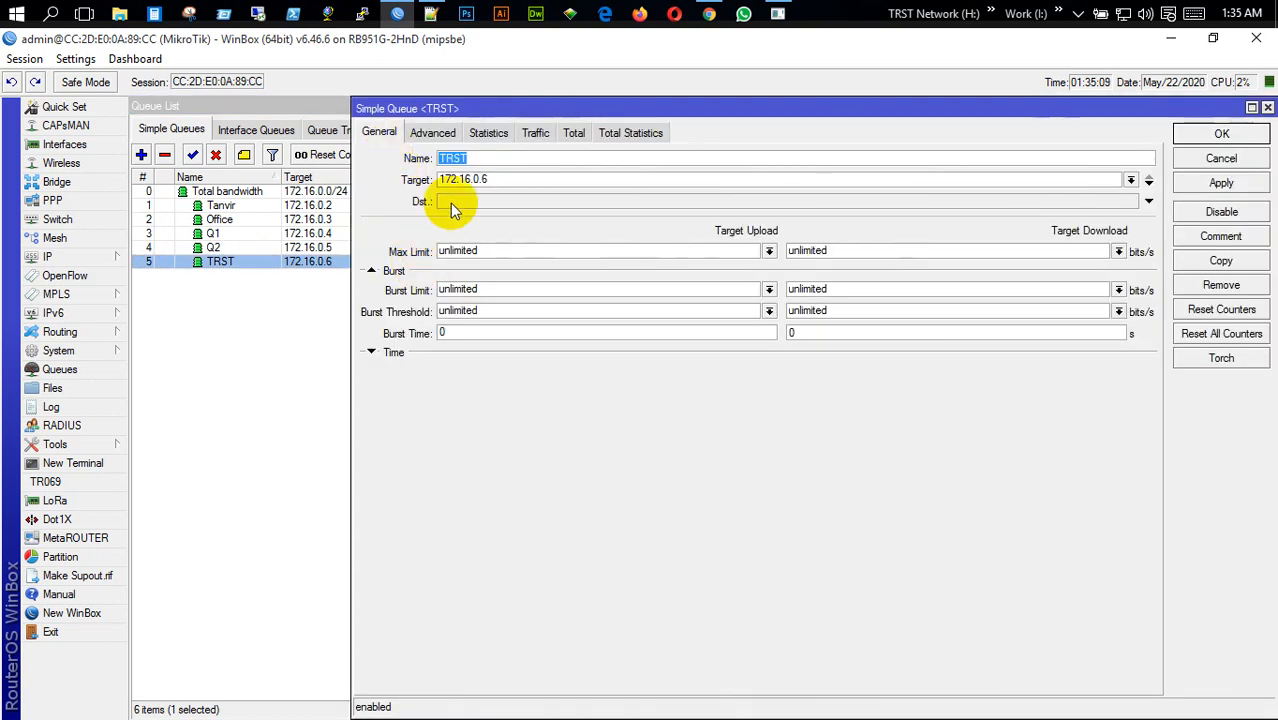
{"action": "left_click", "coordinate": [769, 251]}
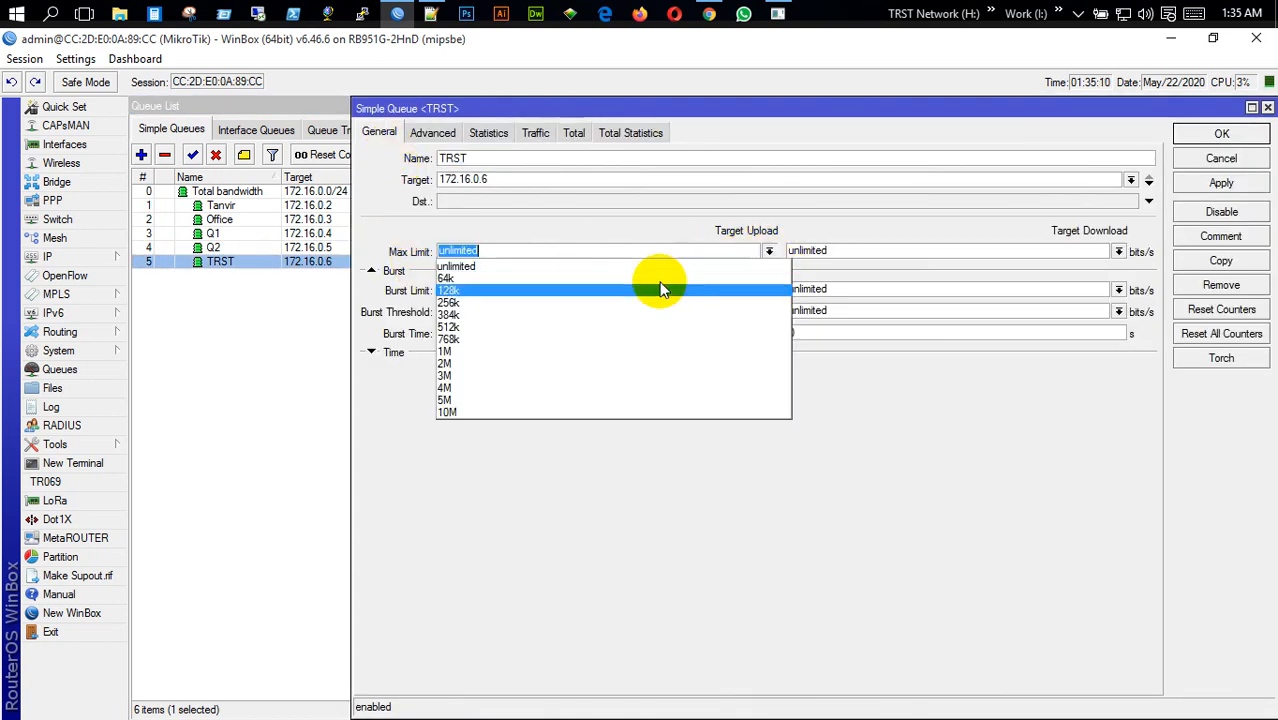
{"action": "left_click", "coordinate": [585, 354]}
{"action": "left_click", "coordinate": [1118, 251]}
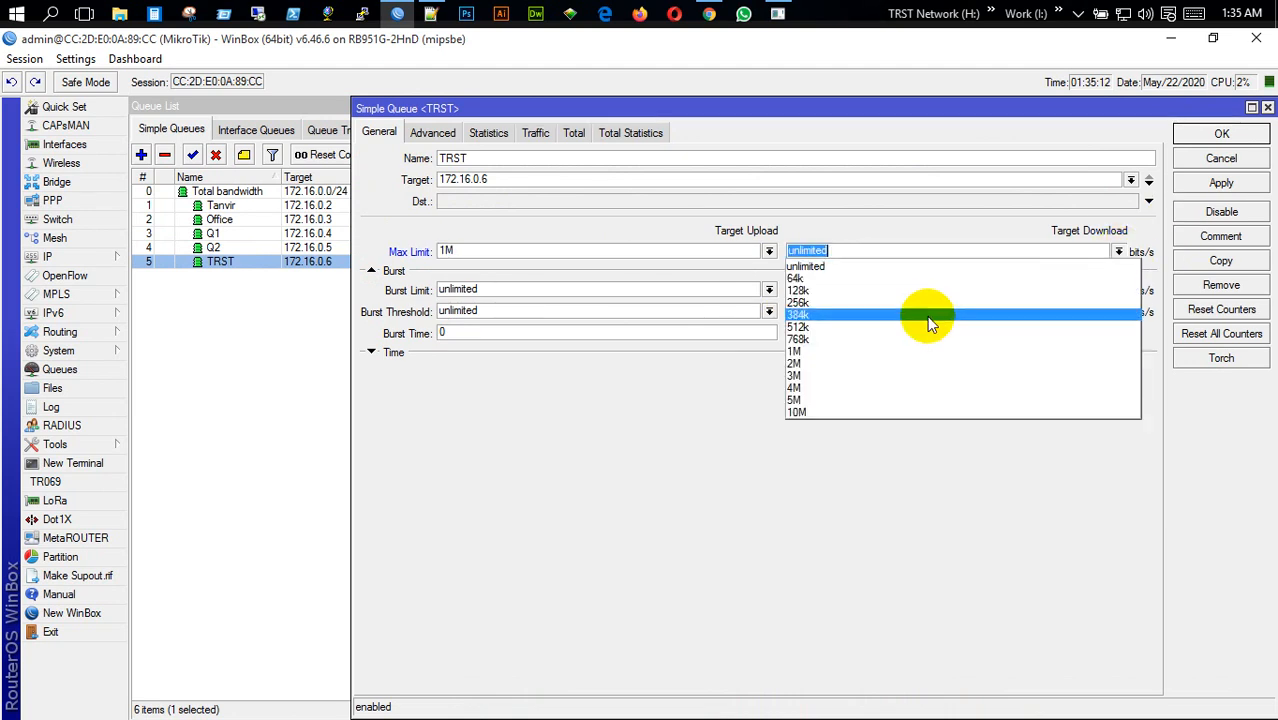
{"action": "left_click", "coordinate": [887, 354]}
{"action": "left_click", "coordinate": [1217, 136]}
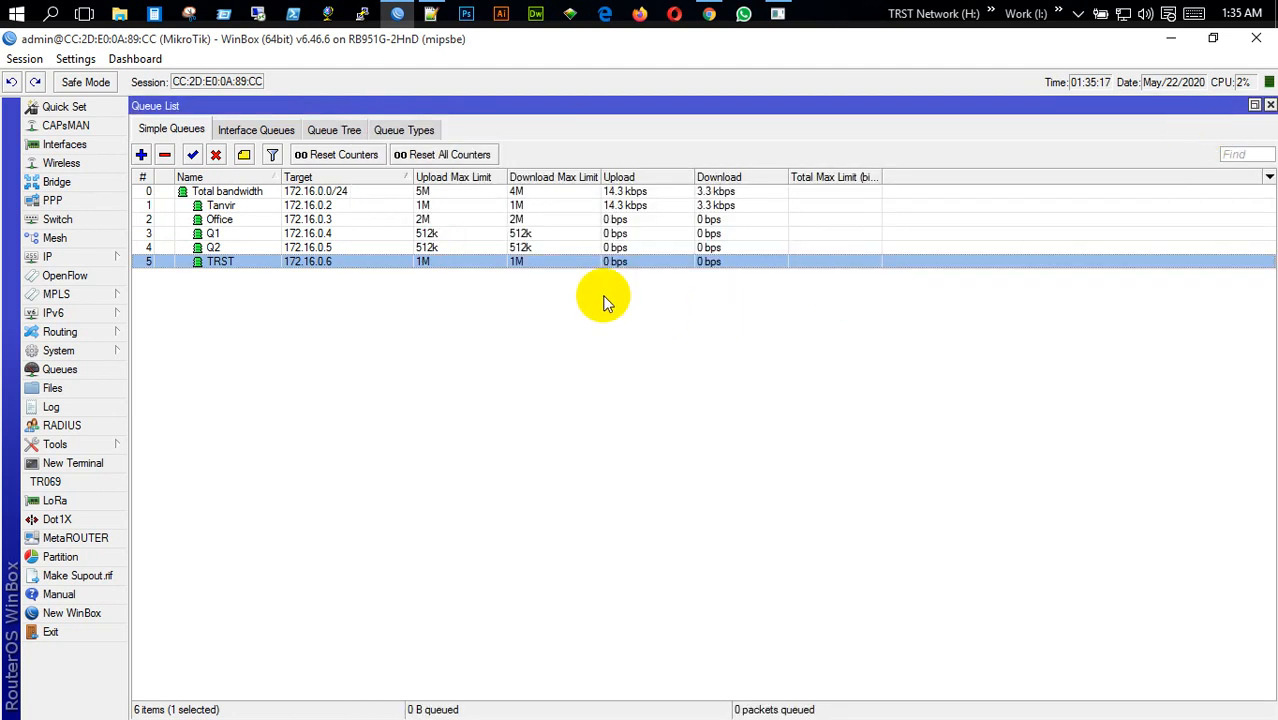
{"action": "left_click", "coordinate": [616, 208]}
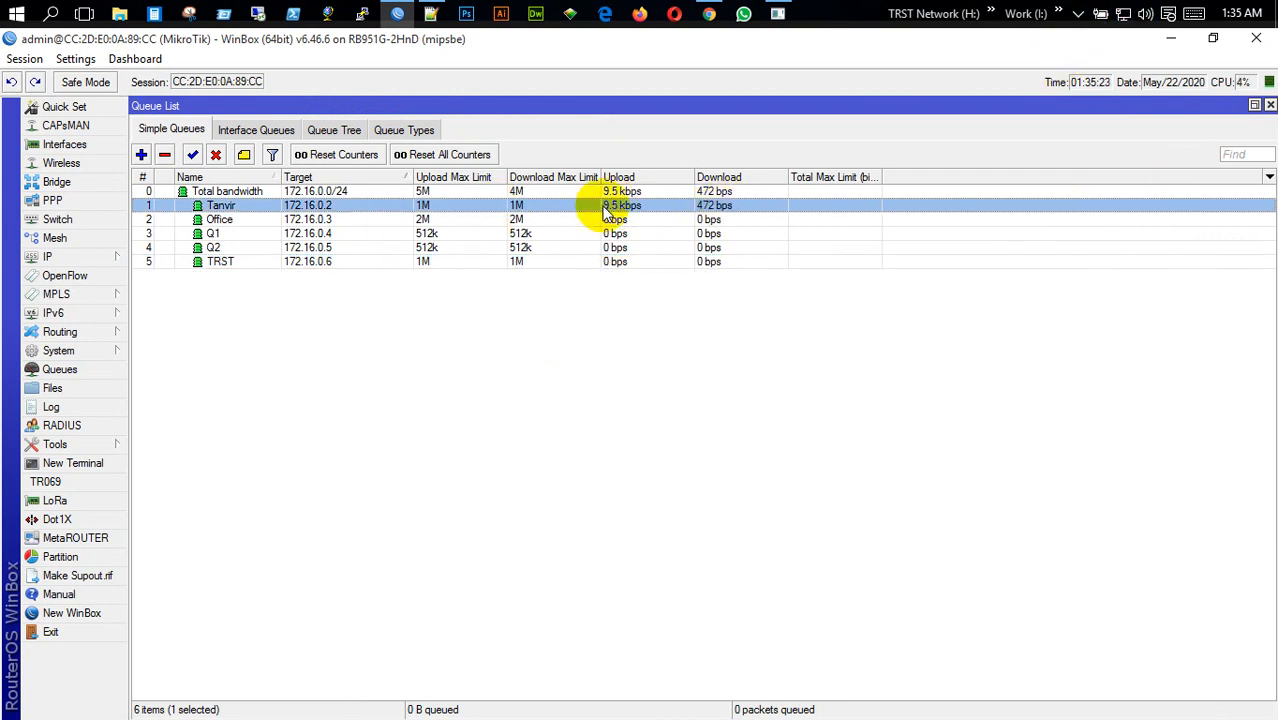
{"action": "left_click", "coordinate": [535, 192]}
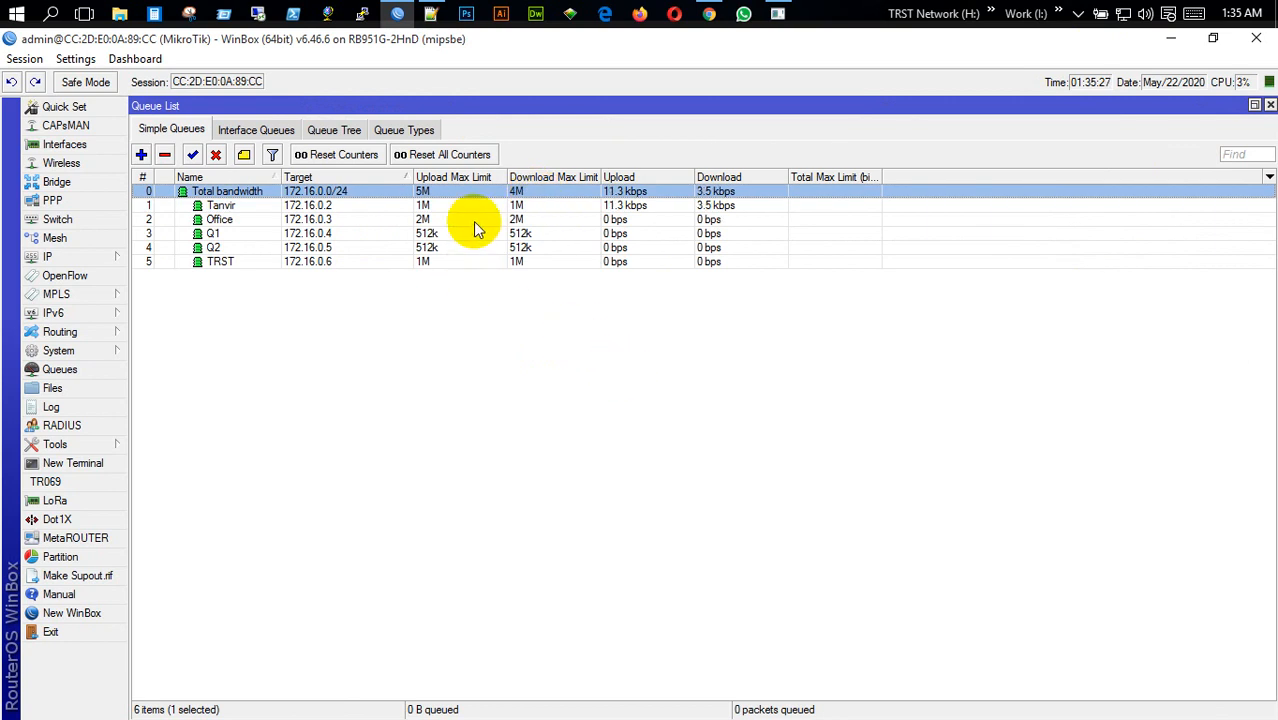
Step: Arrange the WinBox window side by side with the Chrome window
{"action": "left_click_drag", "start_coordinate": [727, 40], "coordinate": [3, 150]}
{"action": "left_click", "coordinate": [1042, 330]}
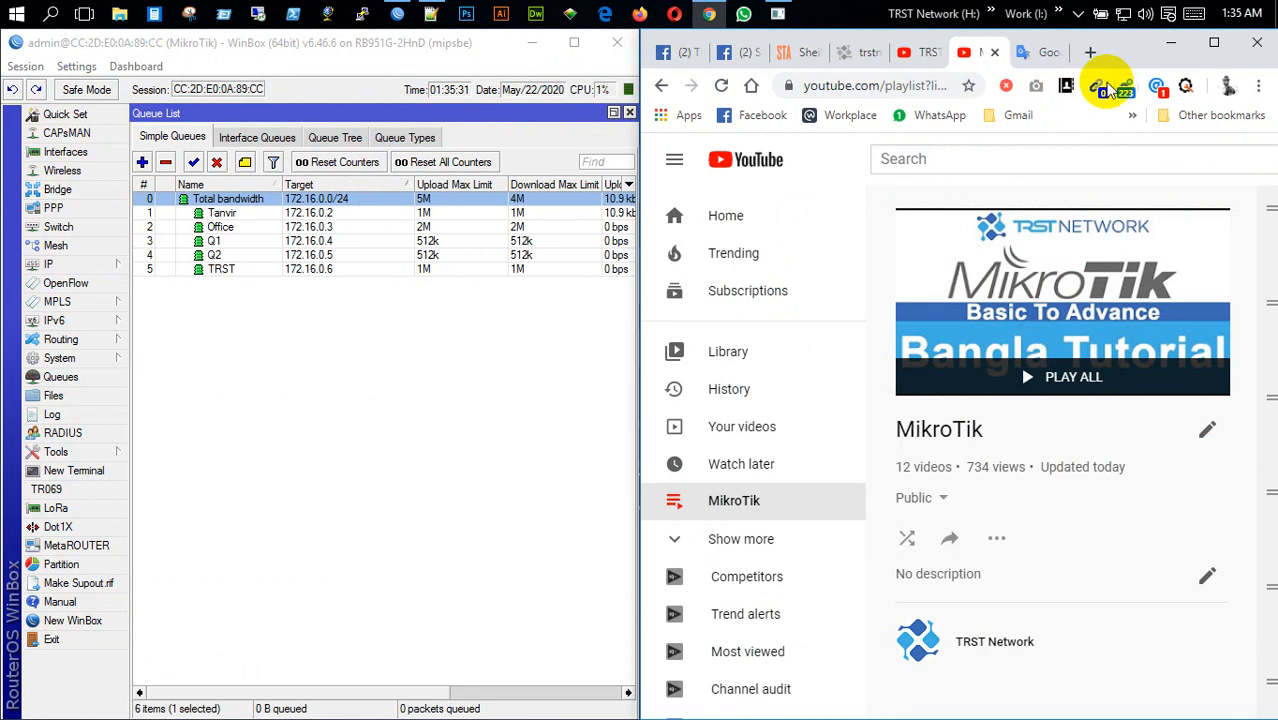
Step: Search for "speed test" in a new Chrome tab and open Speedtest by Ookla, with WinBox's upload and download rate columns in view
{"action": "left_click", "coordinate": [1090, 52]}
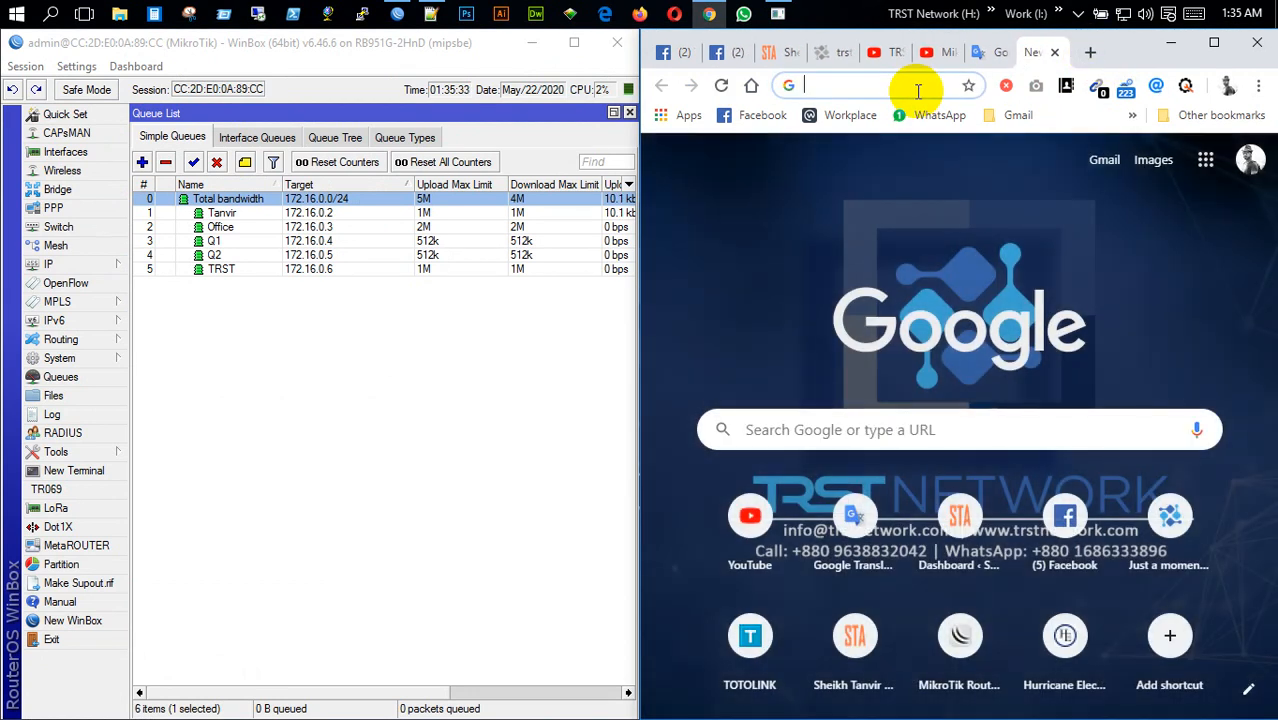
{"action": "type", "text": "speed test"}
{"action": "key", "text": "Return"}
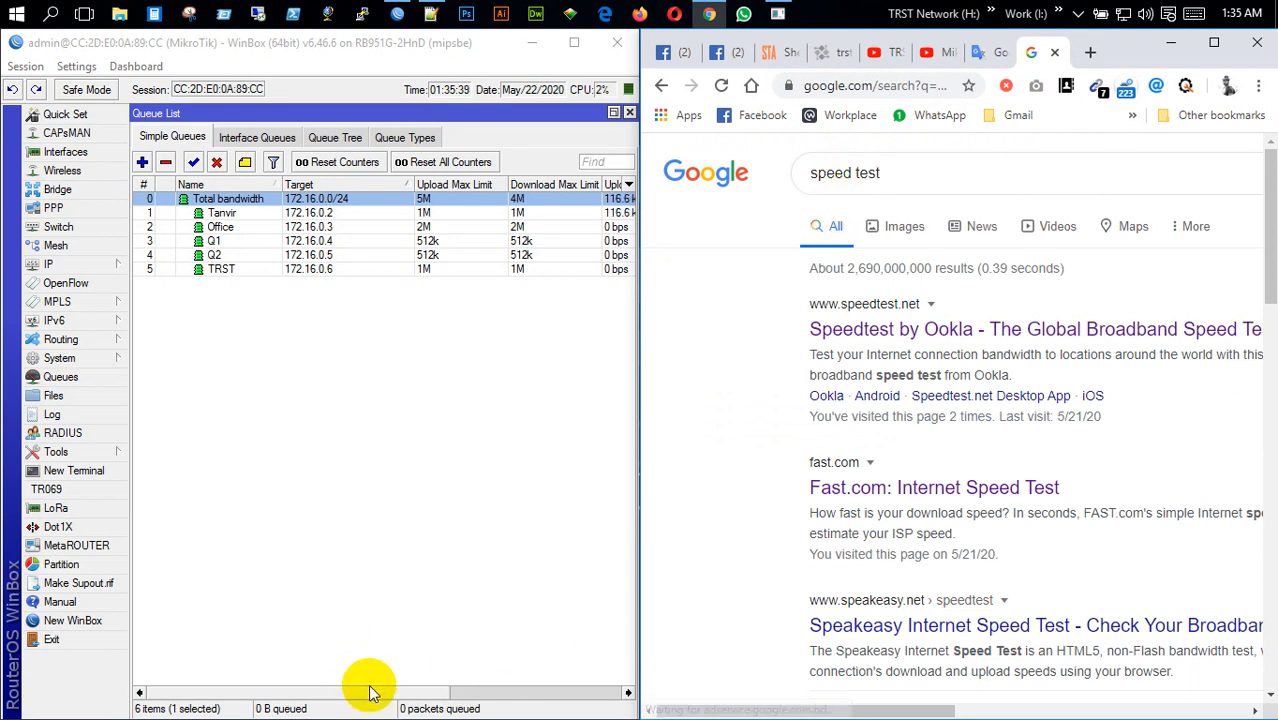
{"action": "left_click_drag", "start_coordinate": [371, 688], "coordinate": [496, 685]}
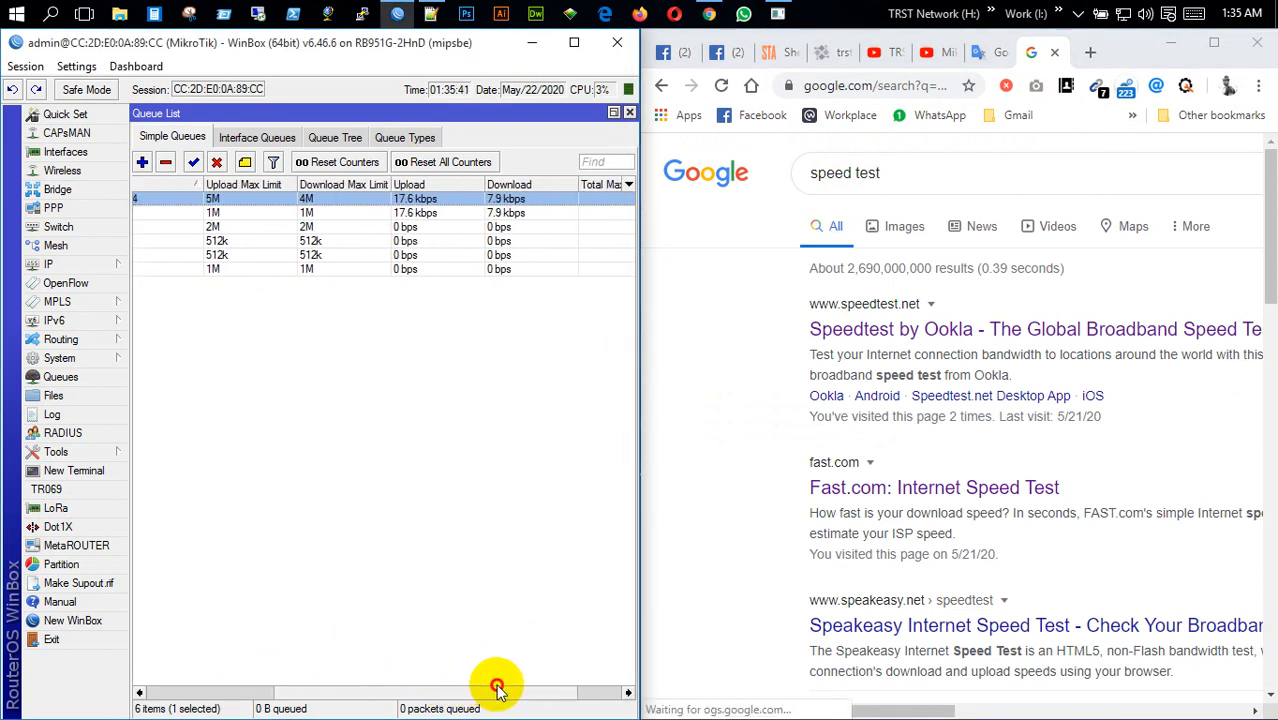
{"action": "left_click", "coordinate": [857, 330]}
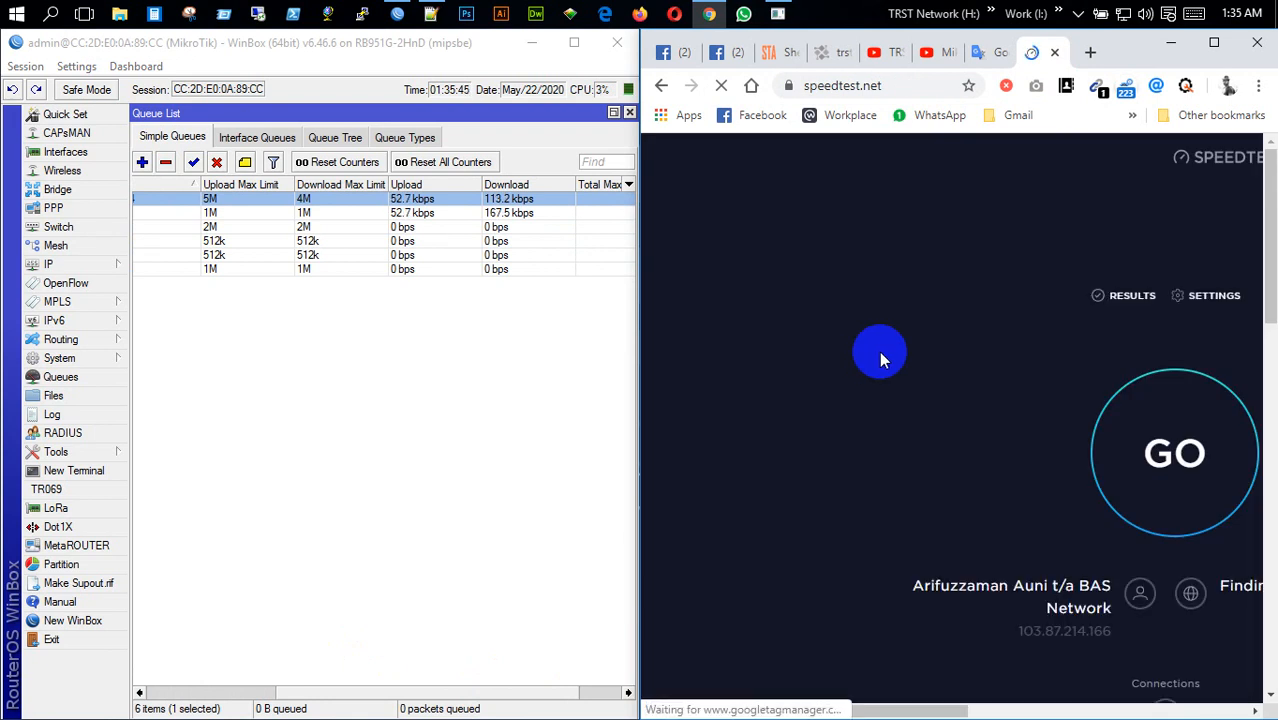
Step: Disable the Wi-Fi adapter in Windows Network Connections and close the network settings windows
{"action": "right_click", "coordinate": [1121, 14]}
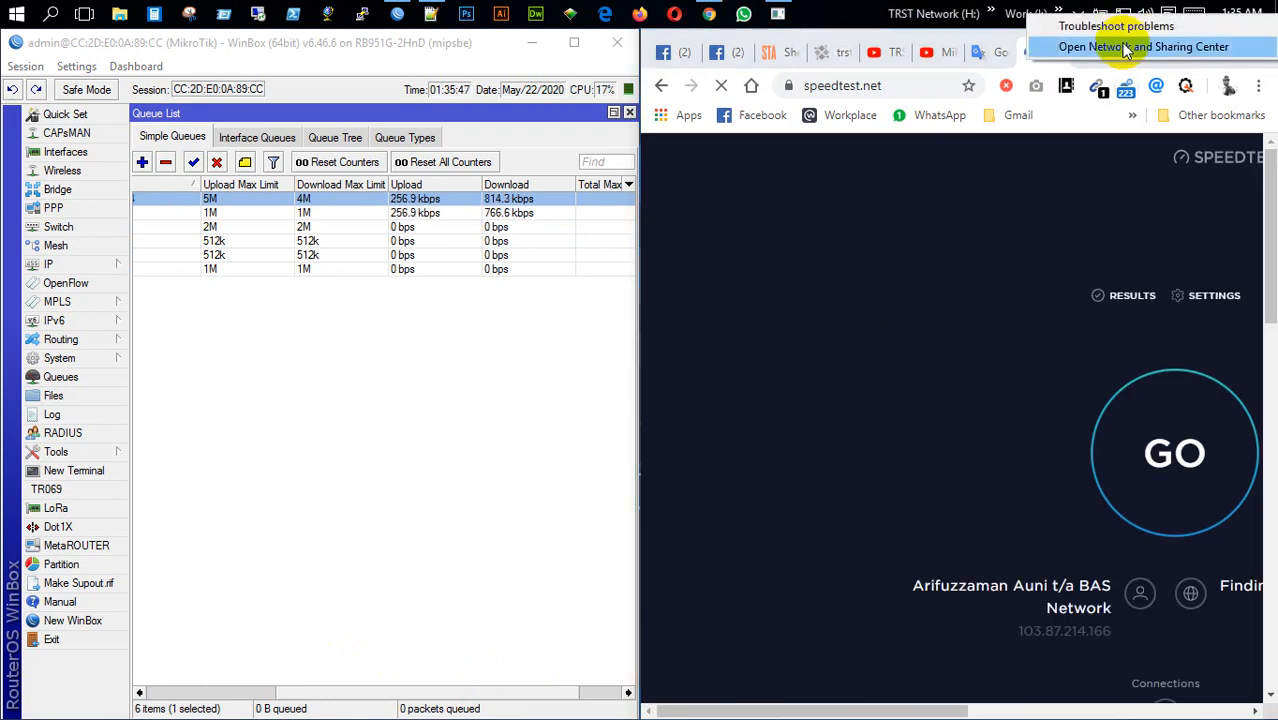
{"action": "left_click", "coordinate": [1132, 46]}
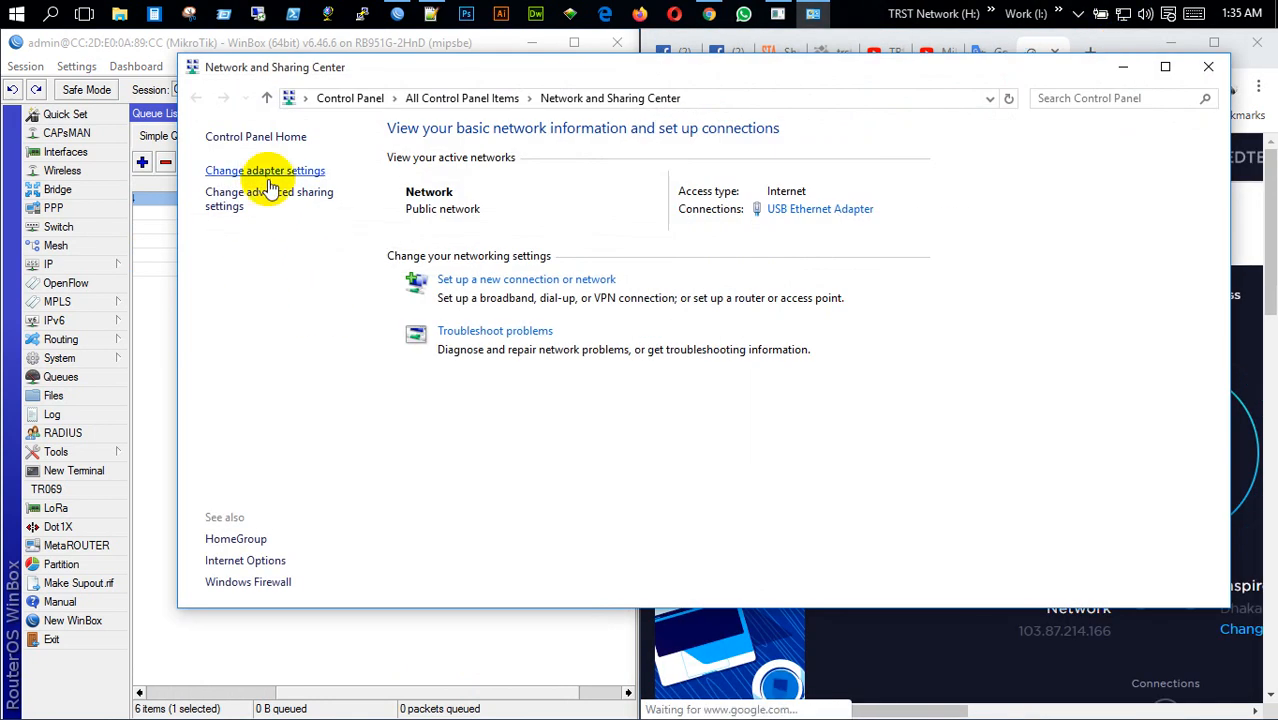
{"action": "left_click", "coordinate": [273, 172]}
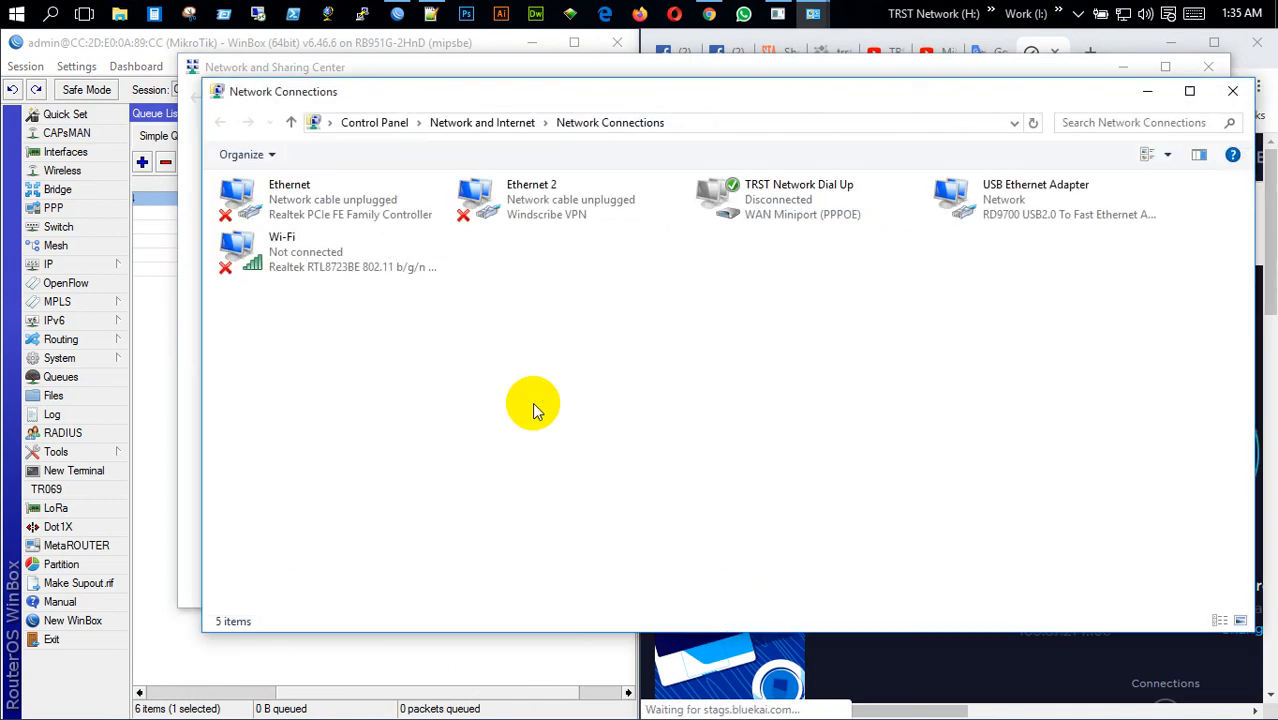
{"action": "right_click", "coordinate": [310, 266]}
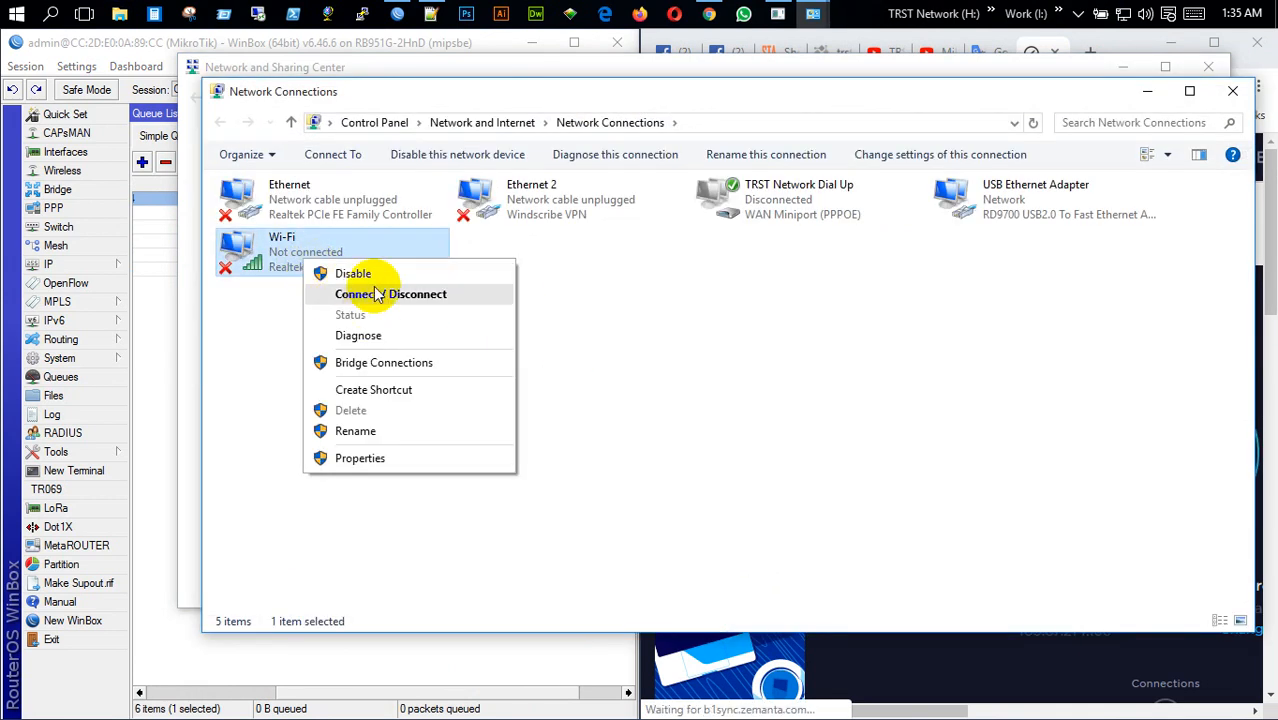
{"action": "left_click", "coordinate": [381, 273]}
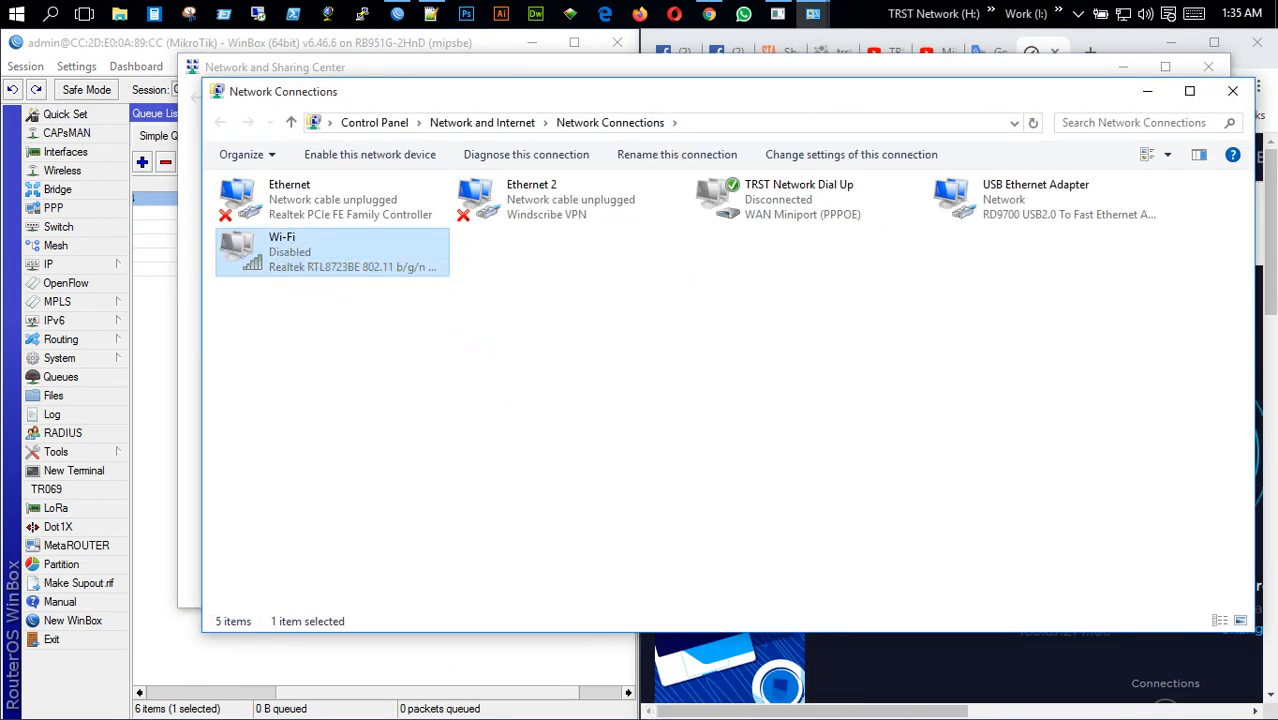
{"action": "left_click", "coordinate": [1236, 95]}
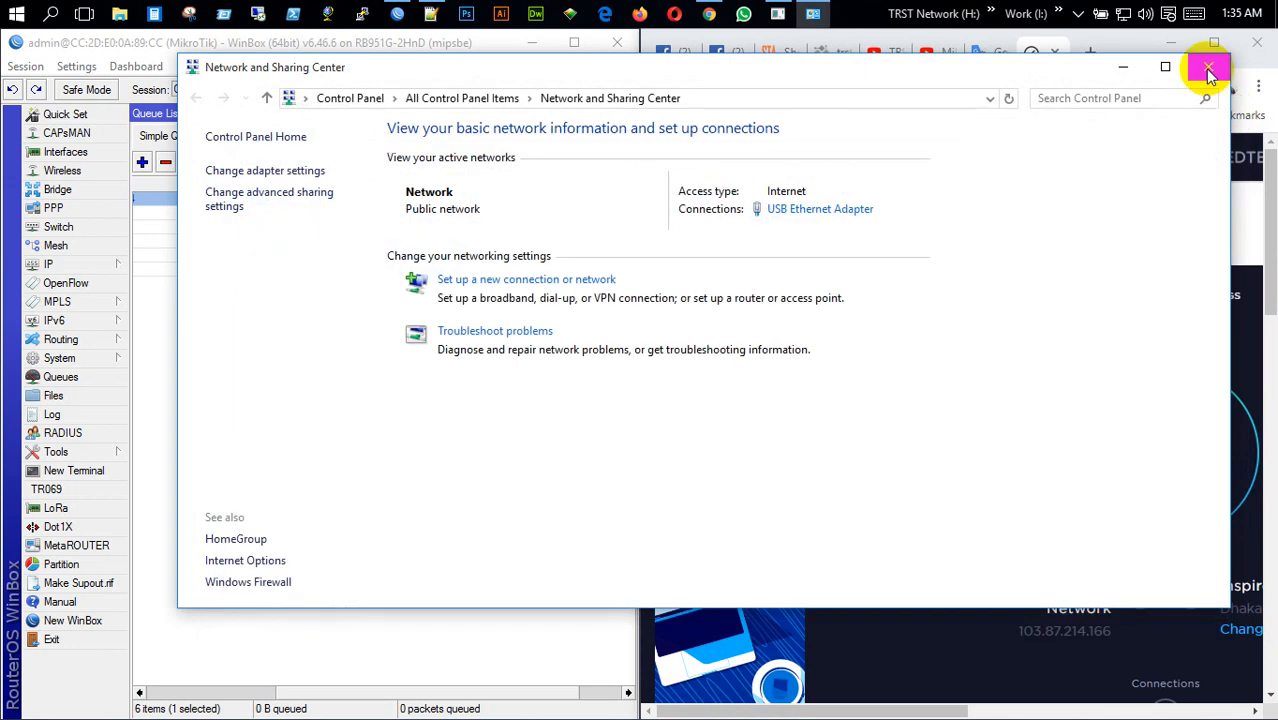
{"action": "left_click", "coordinate": [1210, 70]}
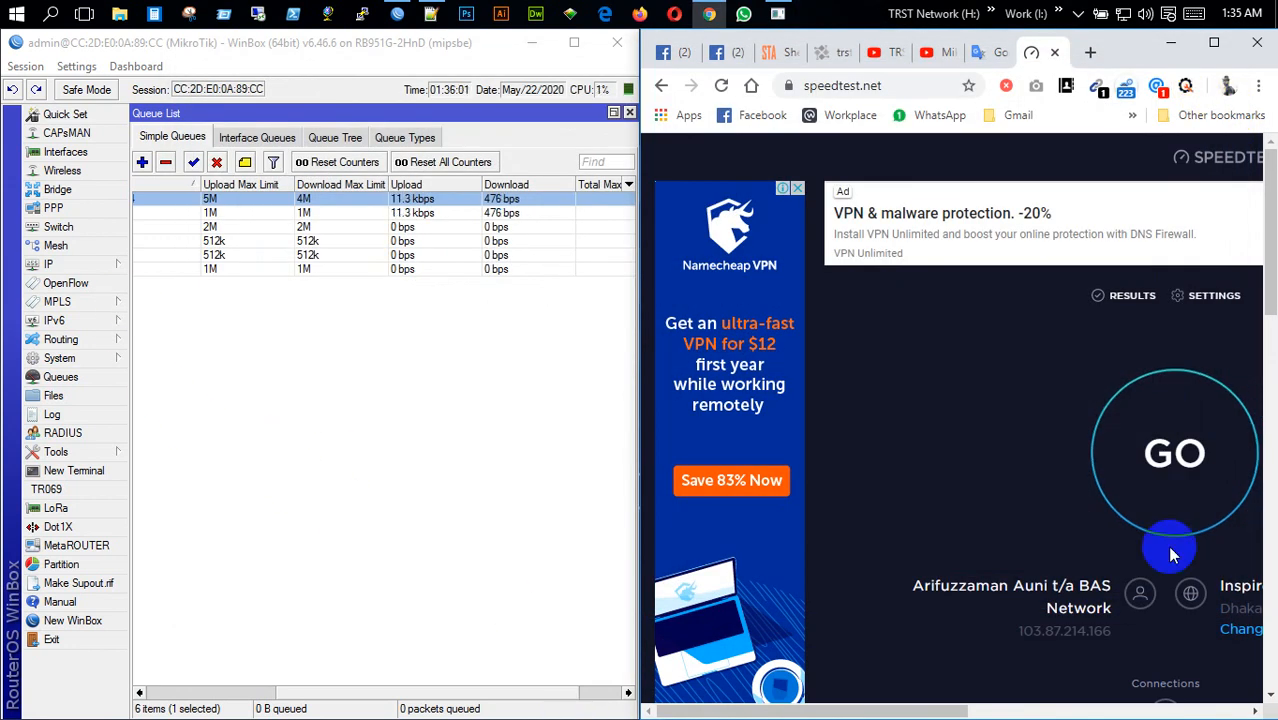
Step: Run the speed test and check the upload and download rates in the WinBox queue list, with Network and Sharing Center open alongside
{"action": "left_click", "coordinate": [1168, 456]}
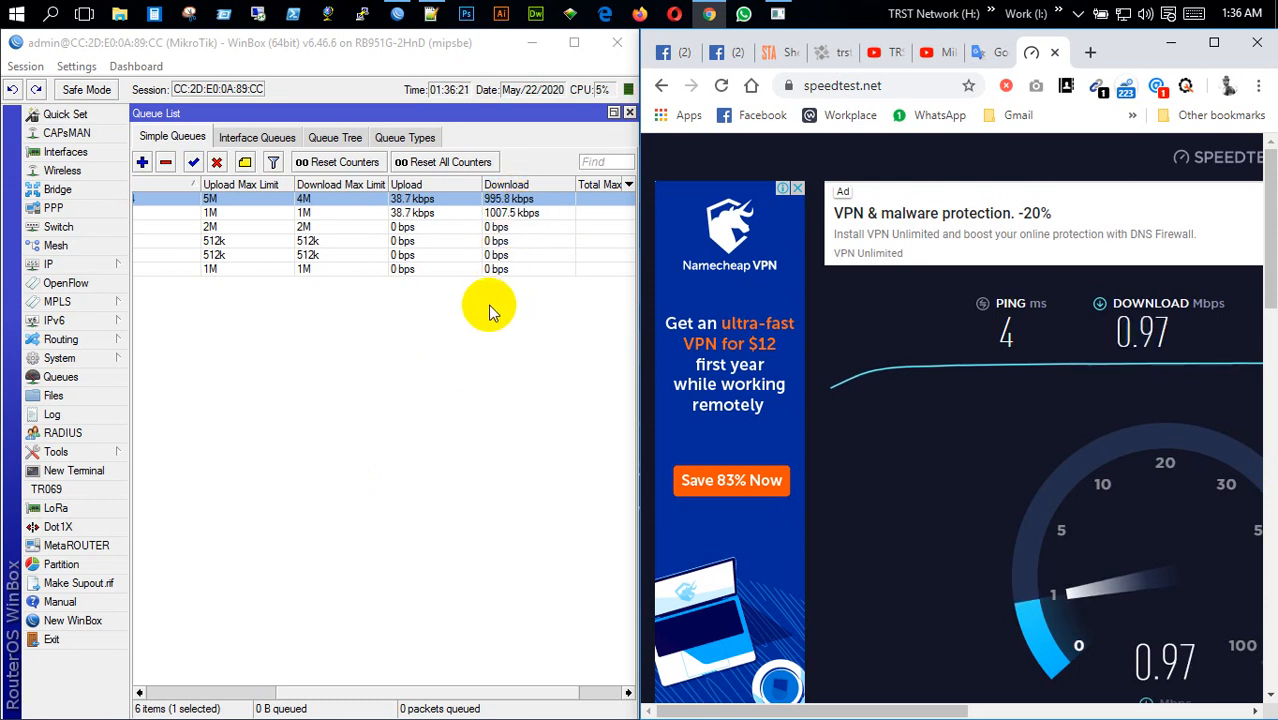
{"action": "right_click", "coordinate": [1123, 14]}
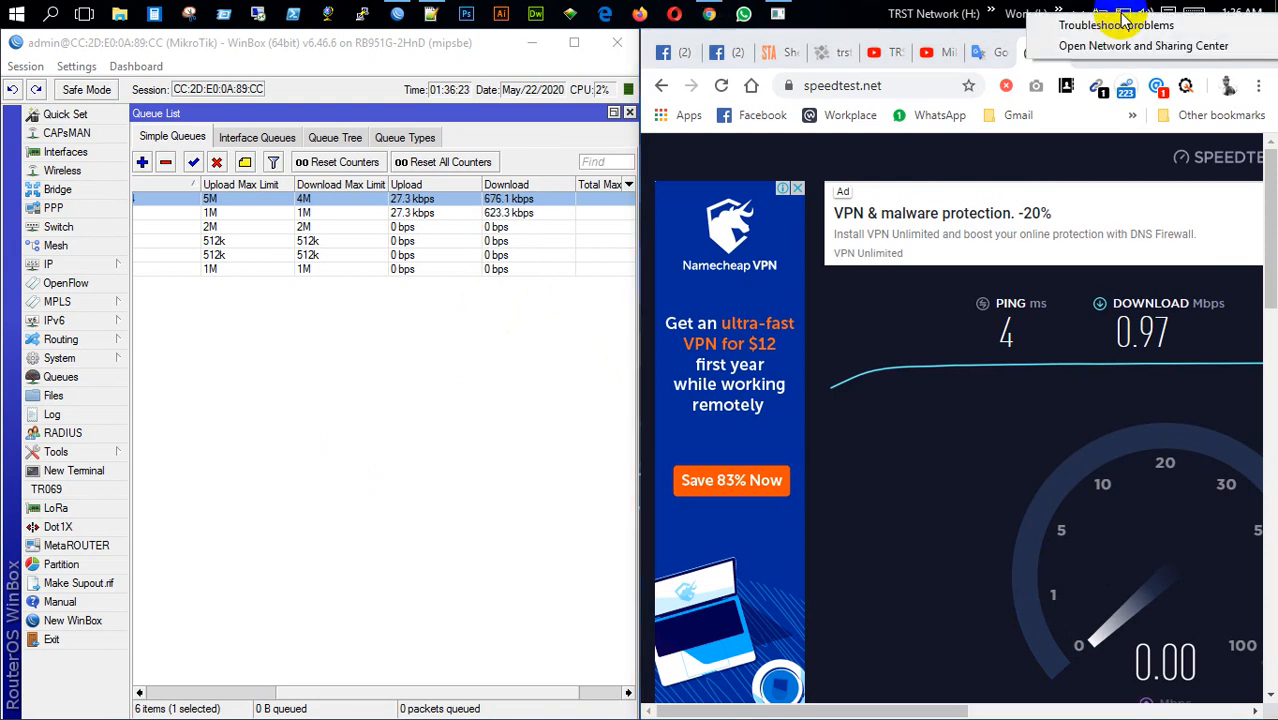
{"action": "left_click", "coordinate": [1098, 45]}
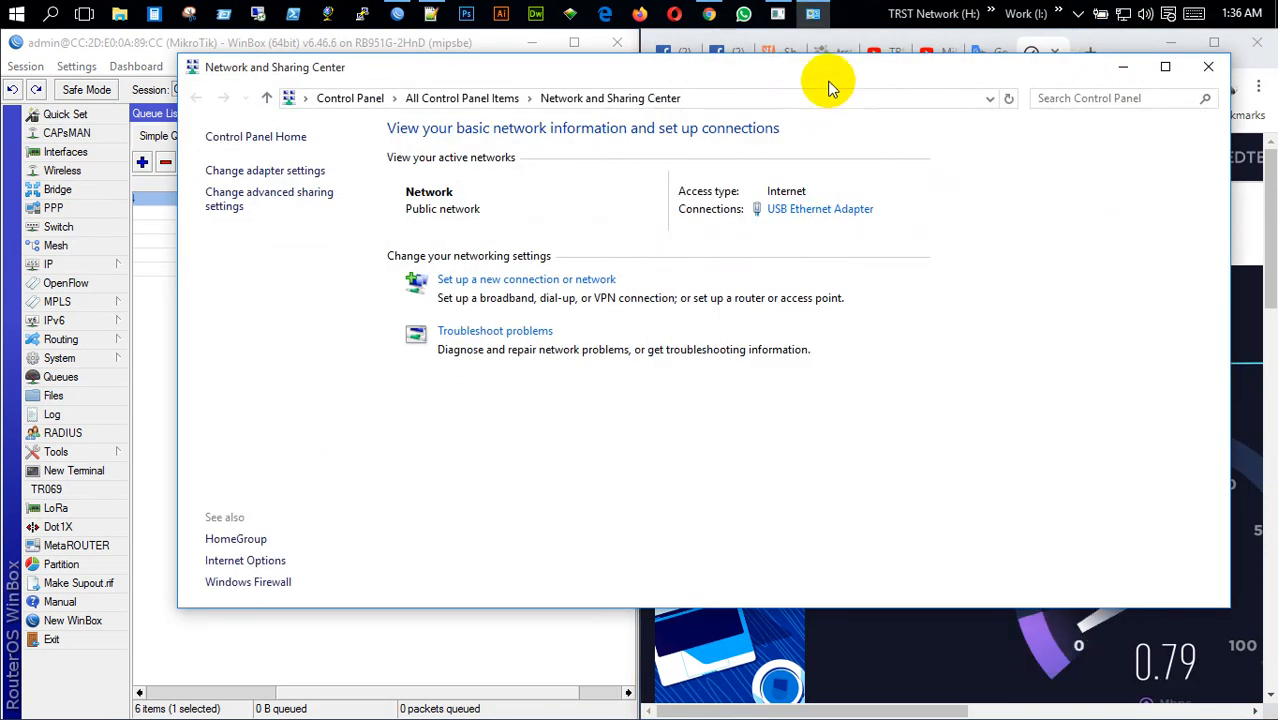
{"action": "left_click_drag", "start_coordinate": [828, 88], "coordinate": [1046, 128]}
{"action": "left_click", "coordinate": [218, 670]}
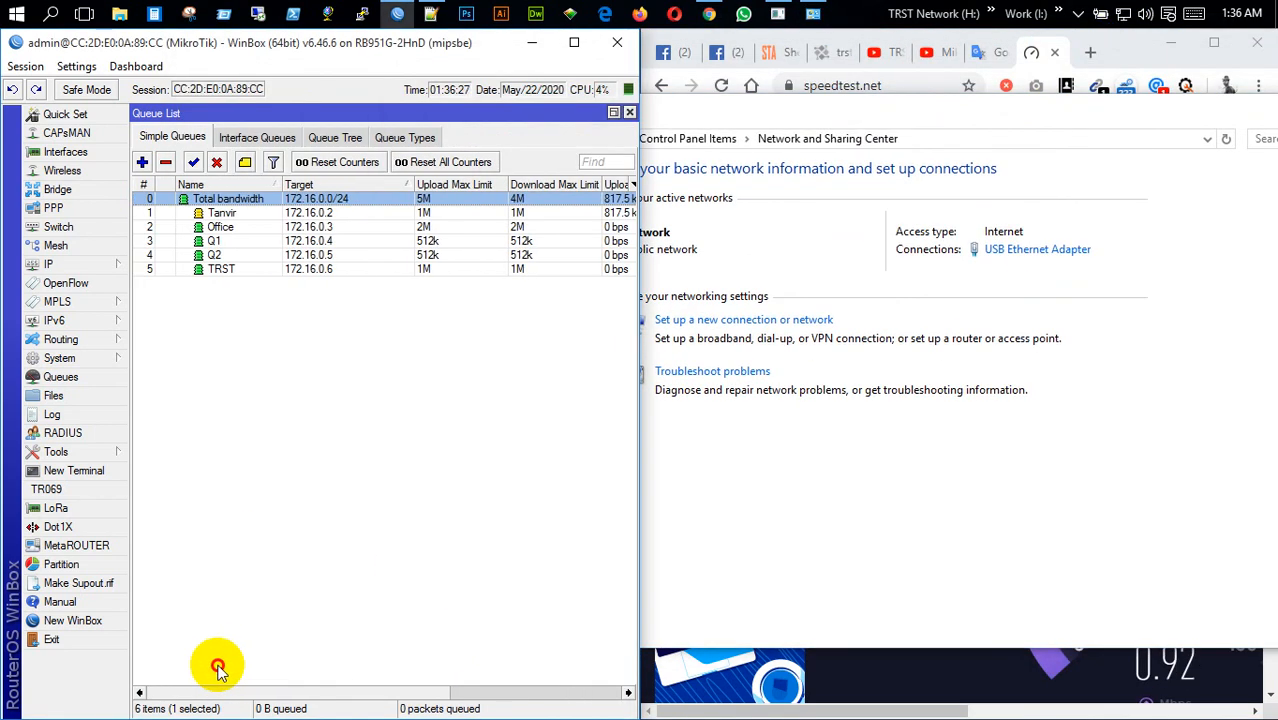
{"action": "left_click", "coordinate": [376, 227]}
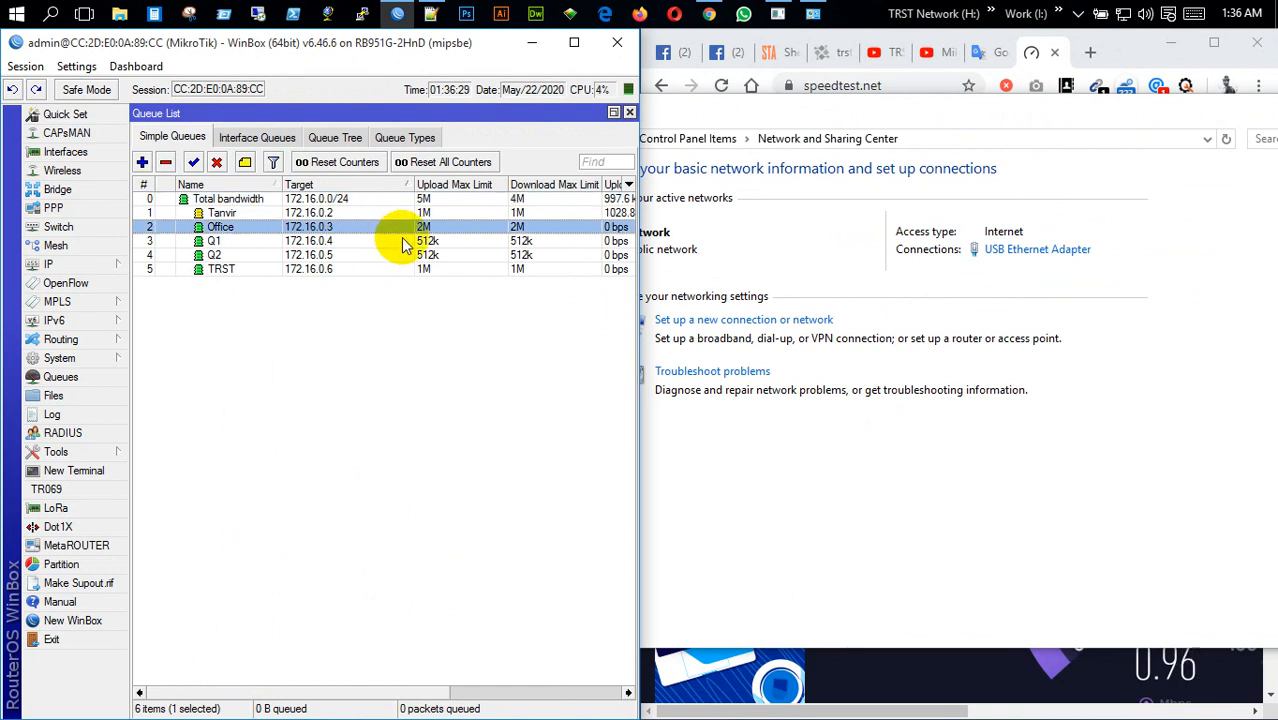
{"action": "left_click_drag", "start_coordinate": [439, 698], "coordinate": [585, 665]}
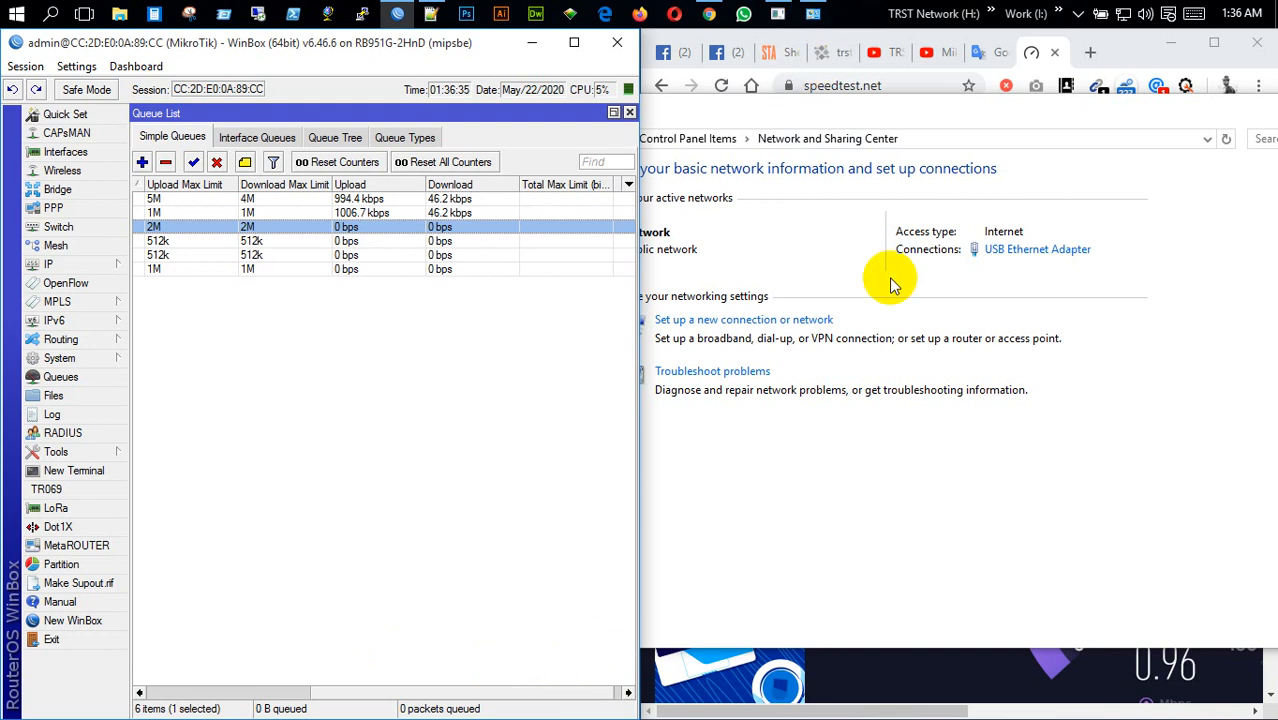
Step: Change the USB Ethernet Adapter's IPv4 address to 172.16.0.3 and save the adapter settings
{"action": "left_click", "coordinate": [1037, 249]}
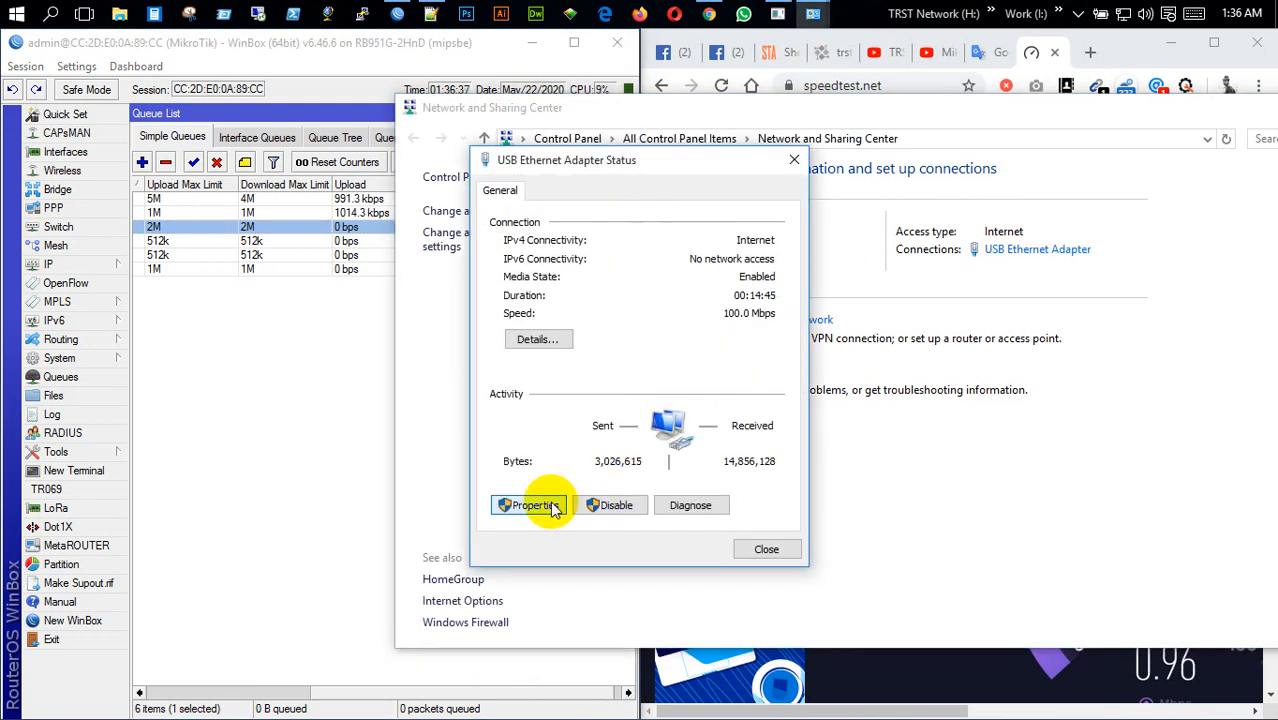
{"action": "left_click", "coordinate": [553, 506]}
{"action": "left_click", "coordinate": [691, 408]}
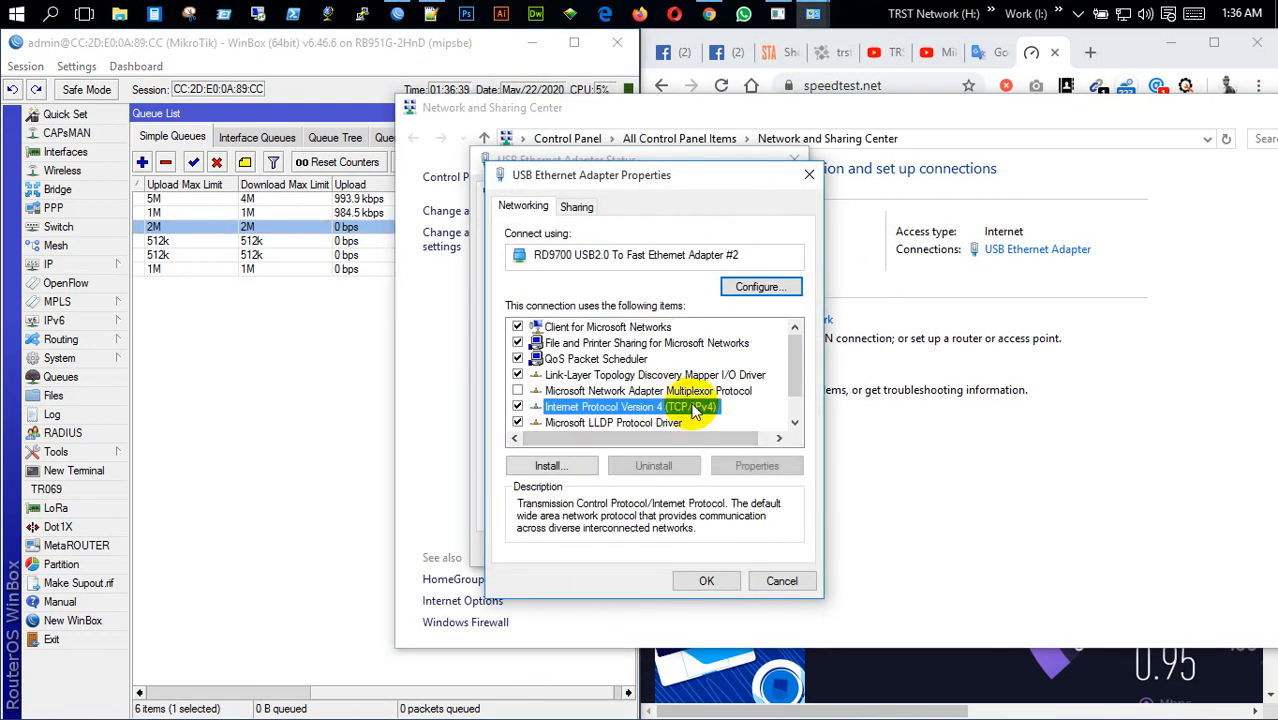
{"action": "double_click", "coordinate": [691, 408]}
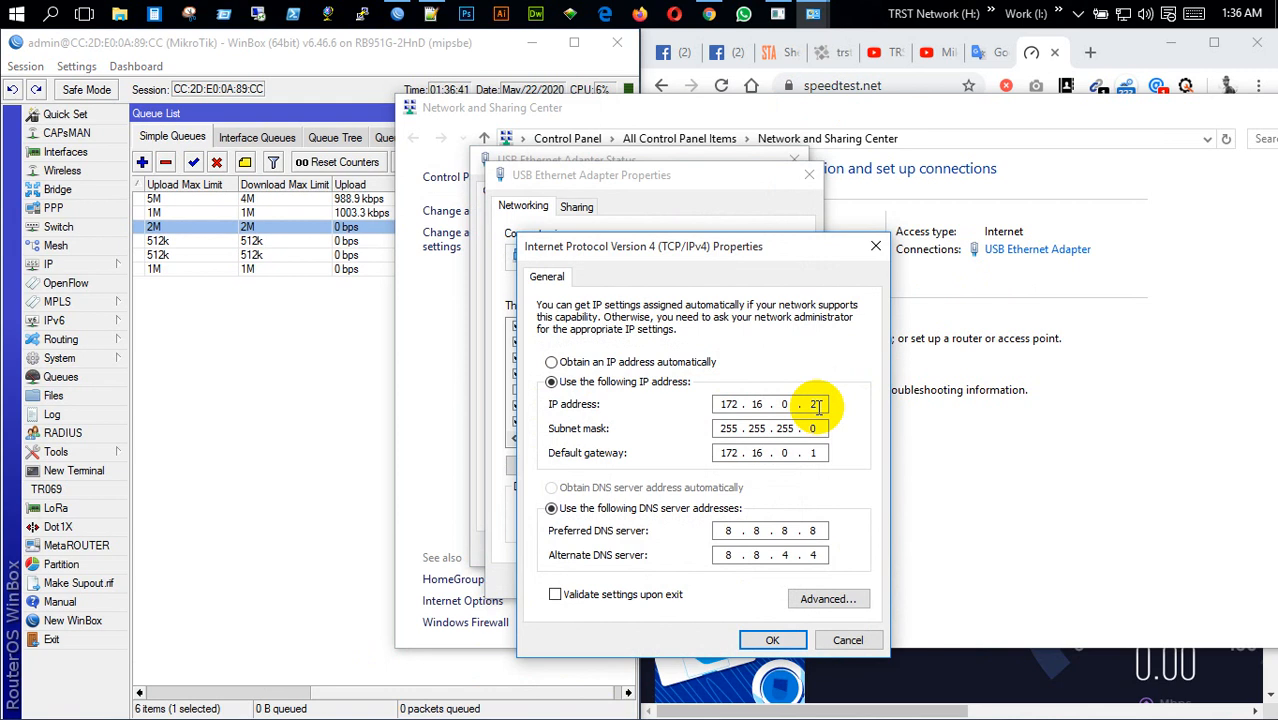
{"action": "type", "text": "3"}
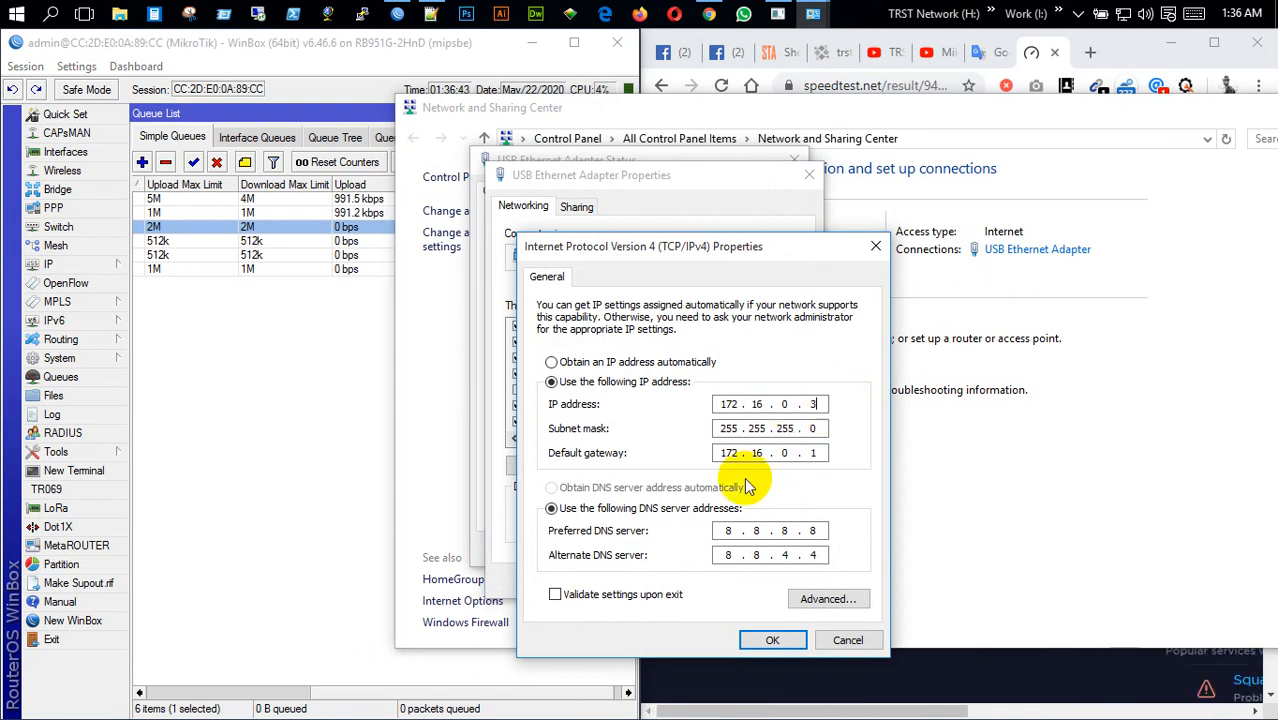
{"action": "left_click", "coordinate": [775, 640]}
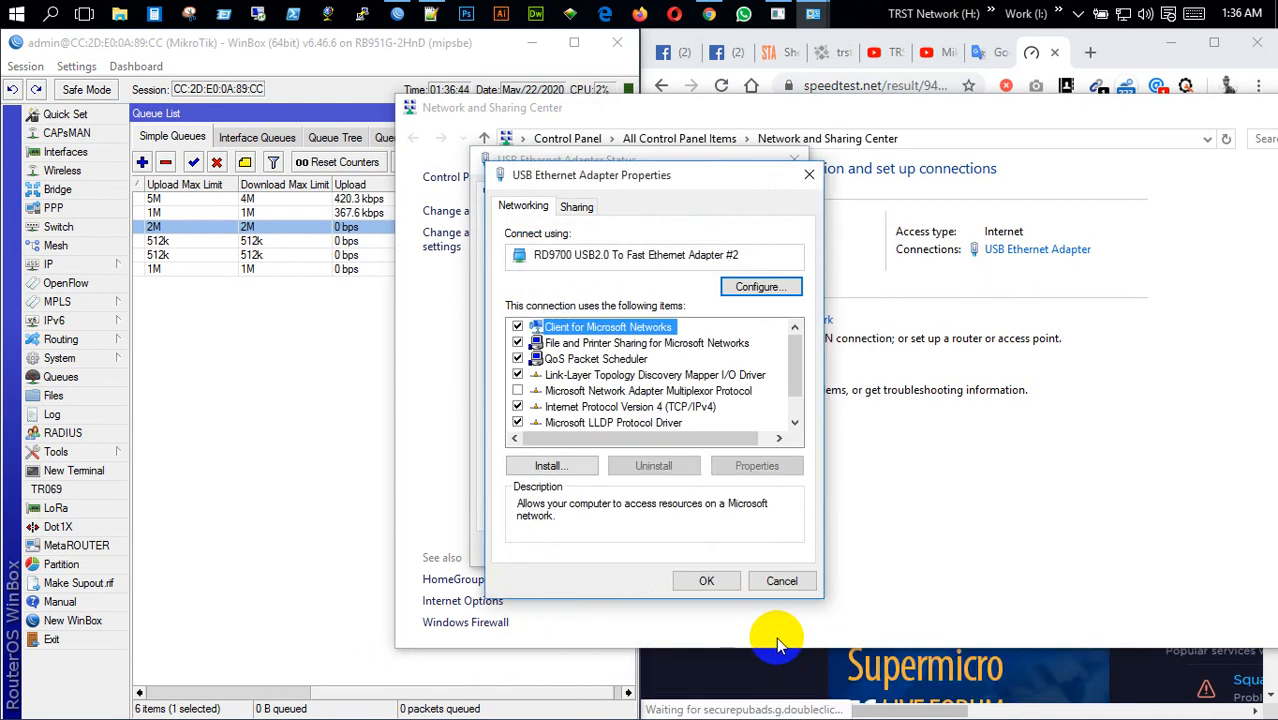
{"action": "left_click", "coordinate": [709, 578]}
{"action": "left_click", "coordinate": [765, 548]}
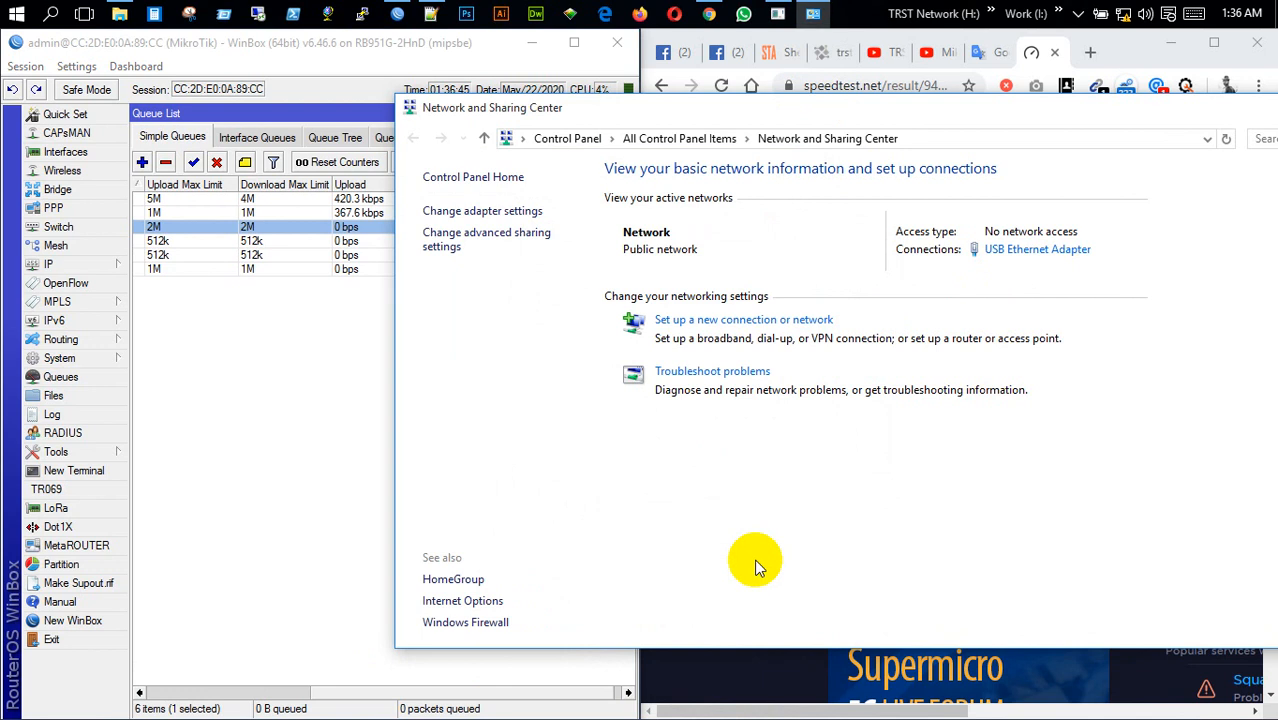
Step: Close Network and Sharing Center and rerun the speed test from the new IP address
{"action": "left_click_drag", "start_coordinate": [1216, 120], "coordinate": [947, 143]}
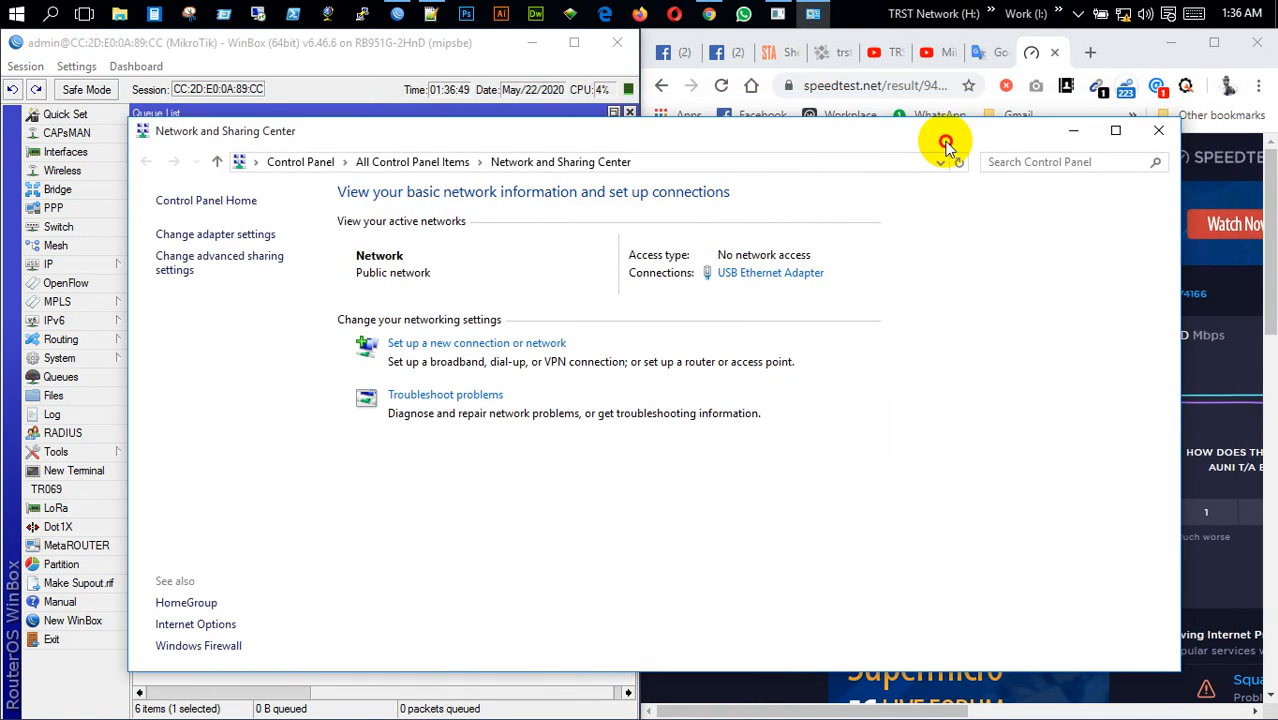
{"action": "left_click", "coordinate": [1157, 134]}
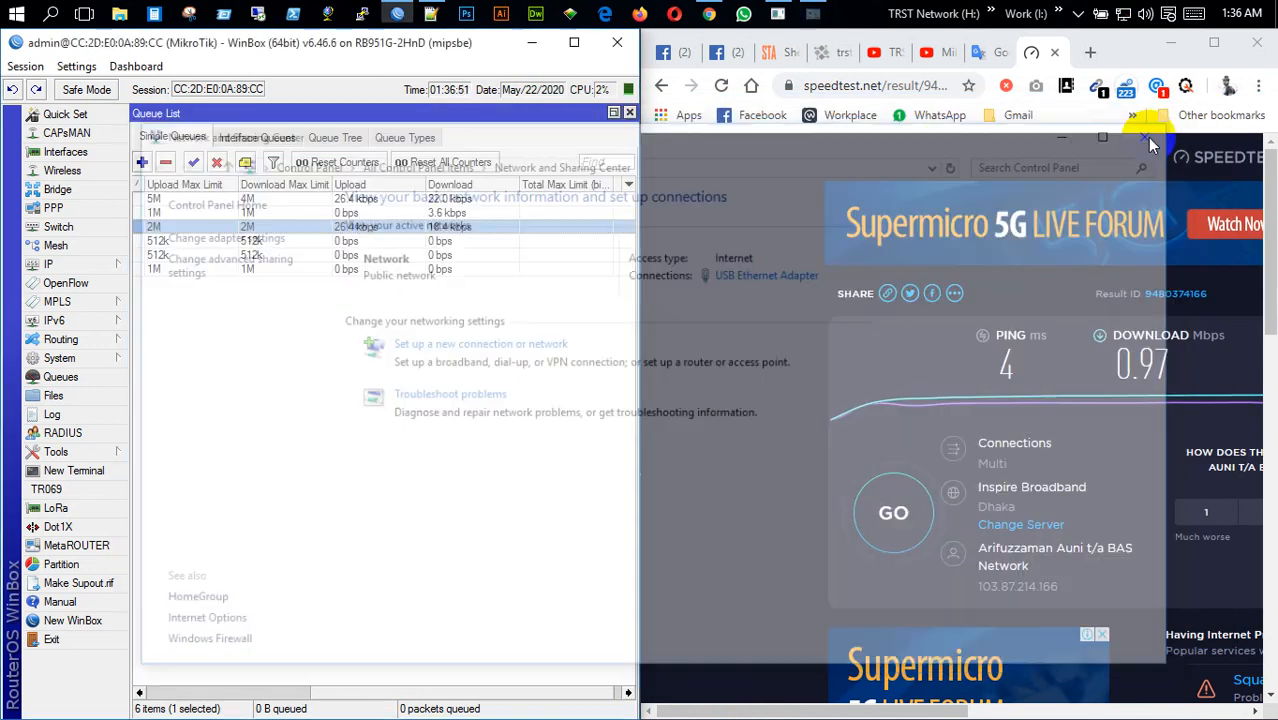
{"action": "left_click", "coordinate": [899, 533]}
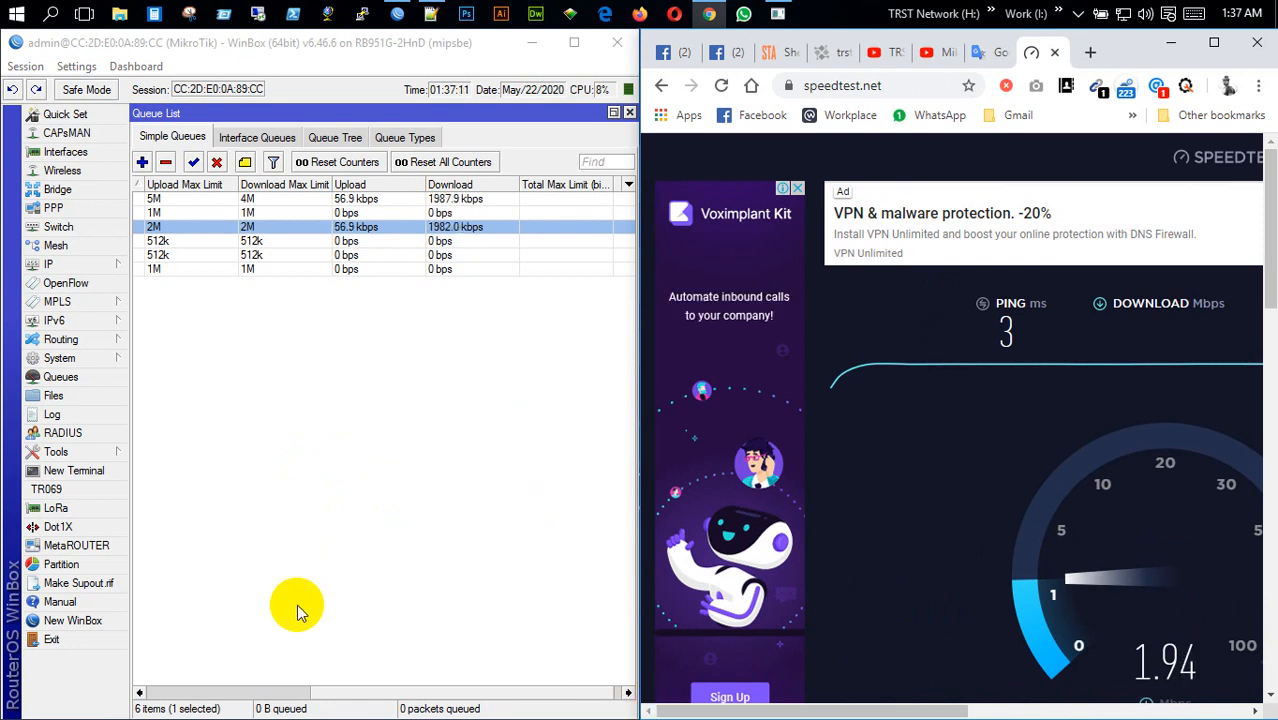
Step: Maximize WinBox, set the Total bandwidth queue's target download max limit to 5M, and save the queue
{"action": "left_click", "coordinate": [574, 42]}
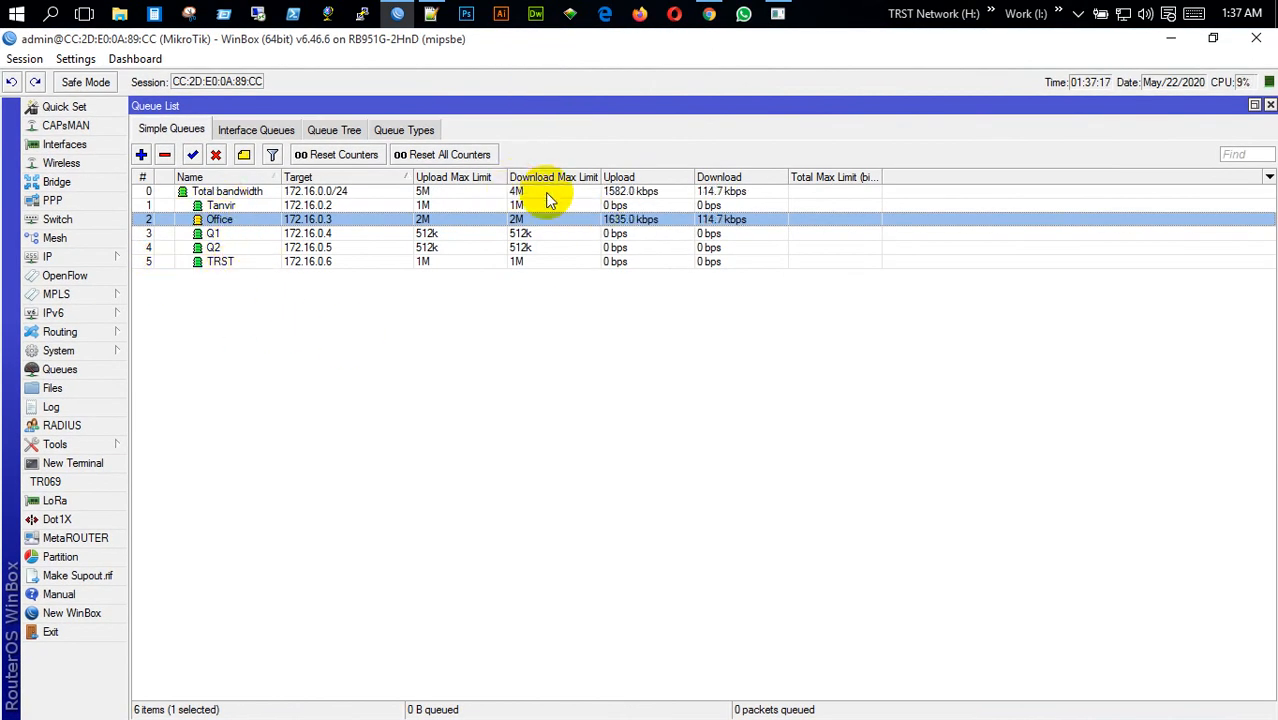
{"action": "left_click", "coordinate": [512, 192]}
{"action": "double_click", "coordinate": [515, 197]}
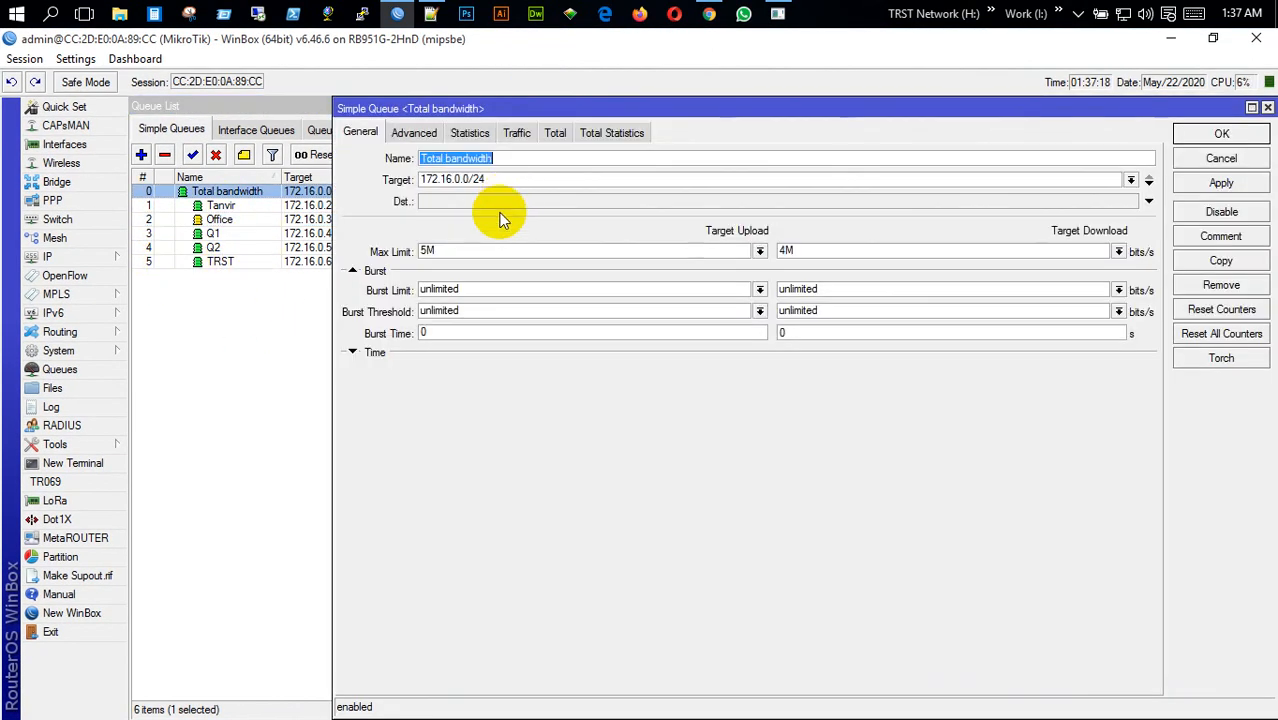
{"action": "left_click", "coordinate": [1118, 251]}
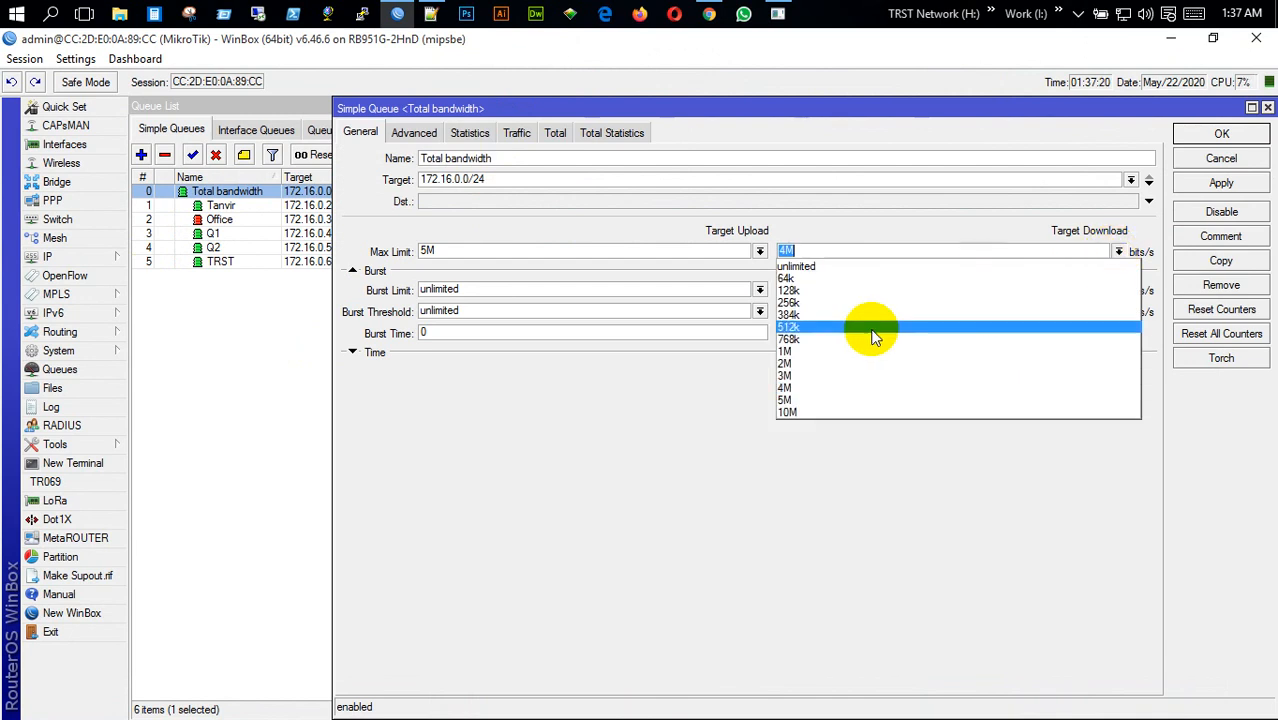
{"action": "left_click", "coordinate": [813, 399]}
{"action": "left_click", "coordinate": [1221, 134]}
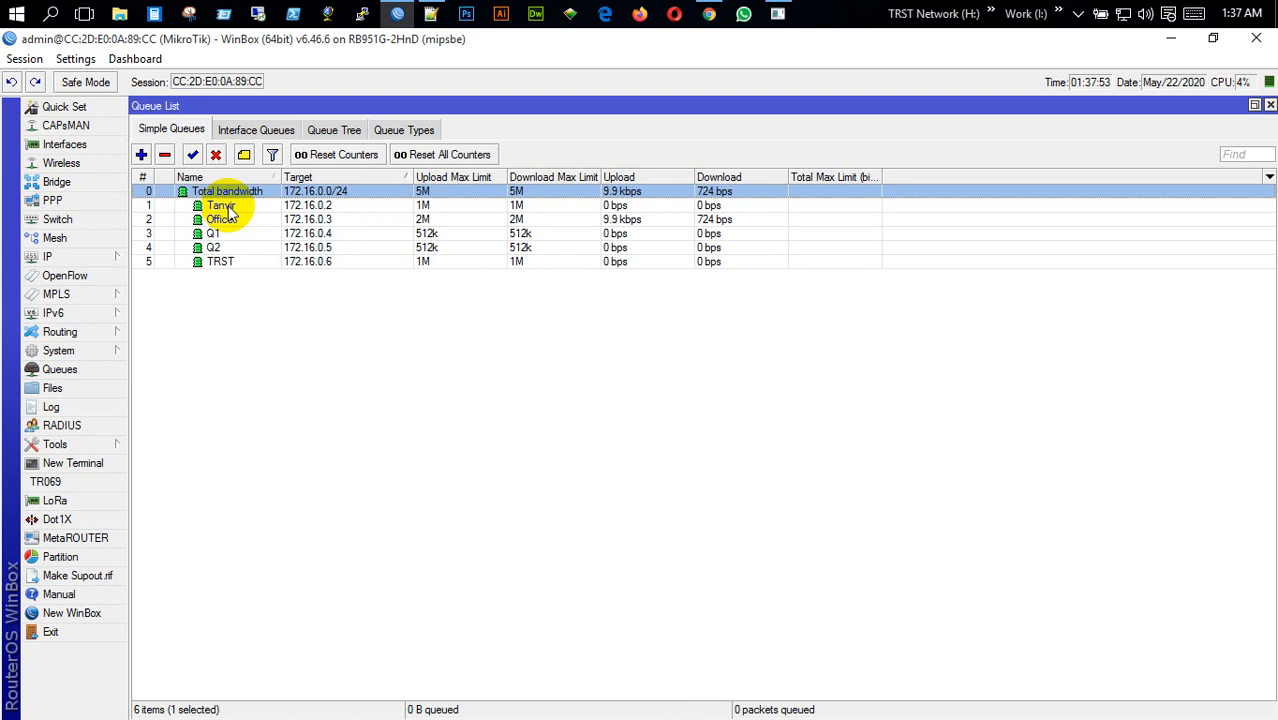
Step: Review the general and advanced settings, including the parent, of the child queue targeting 172.16.0.2, without changing anything
{"action": "double_click", "coordinate": [228, 208]}
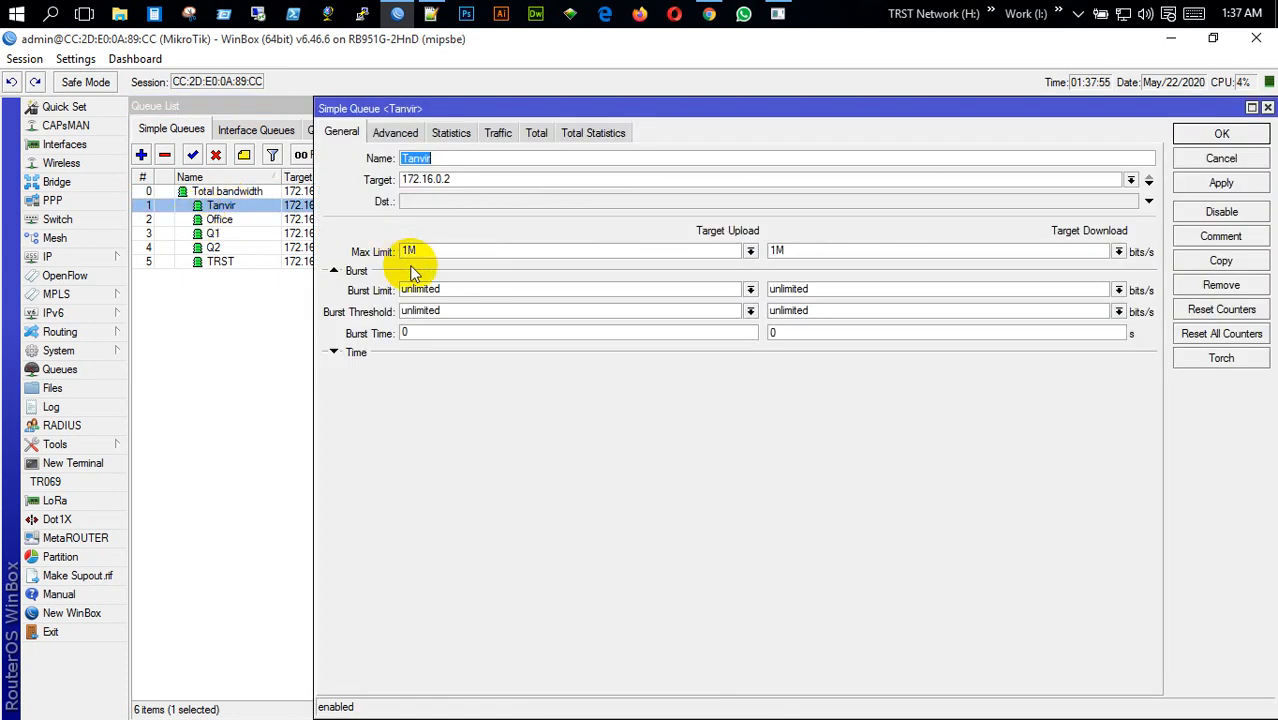
{"action": "left_click", "coordinate": [398, 134]}
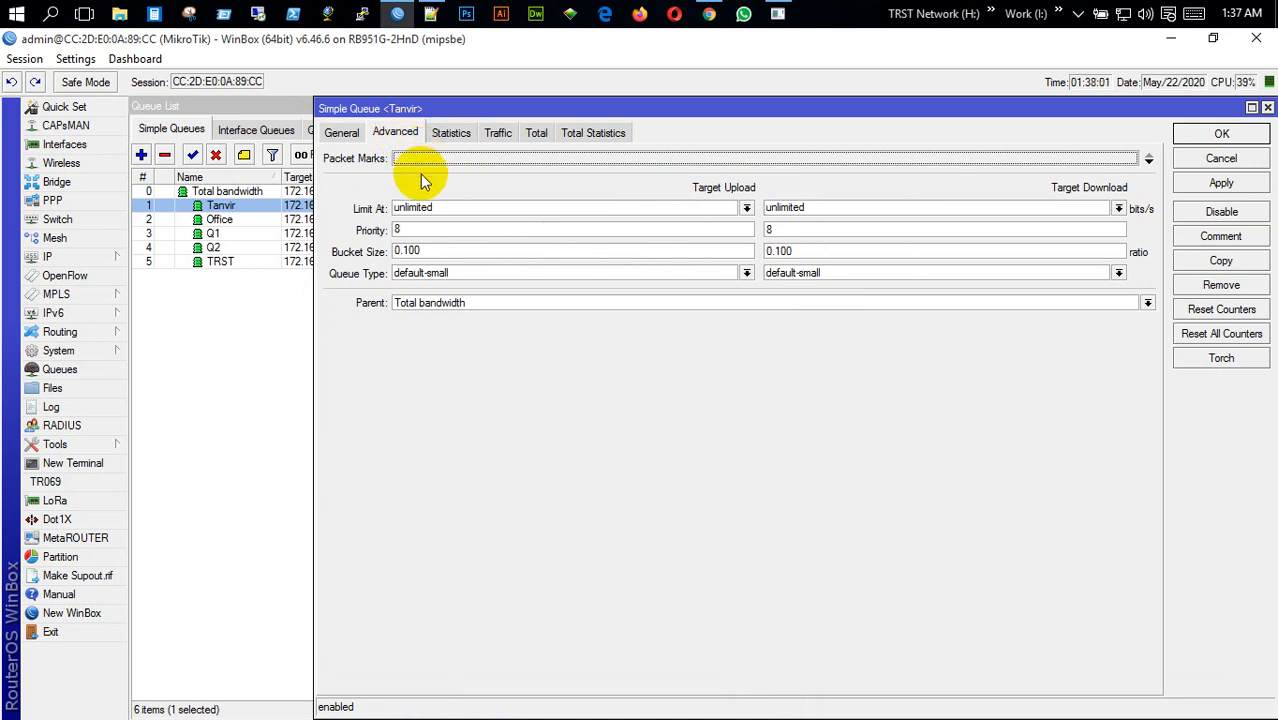
{"action": "left_click", "coordinate": [1190, 160]}
Step: Set the Total bandwidth queue's max limit to unlimited for both target upload and target download
{"action": "double_click", "coordinate": [250, 192]}
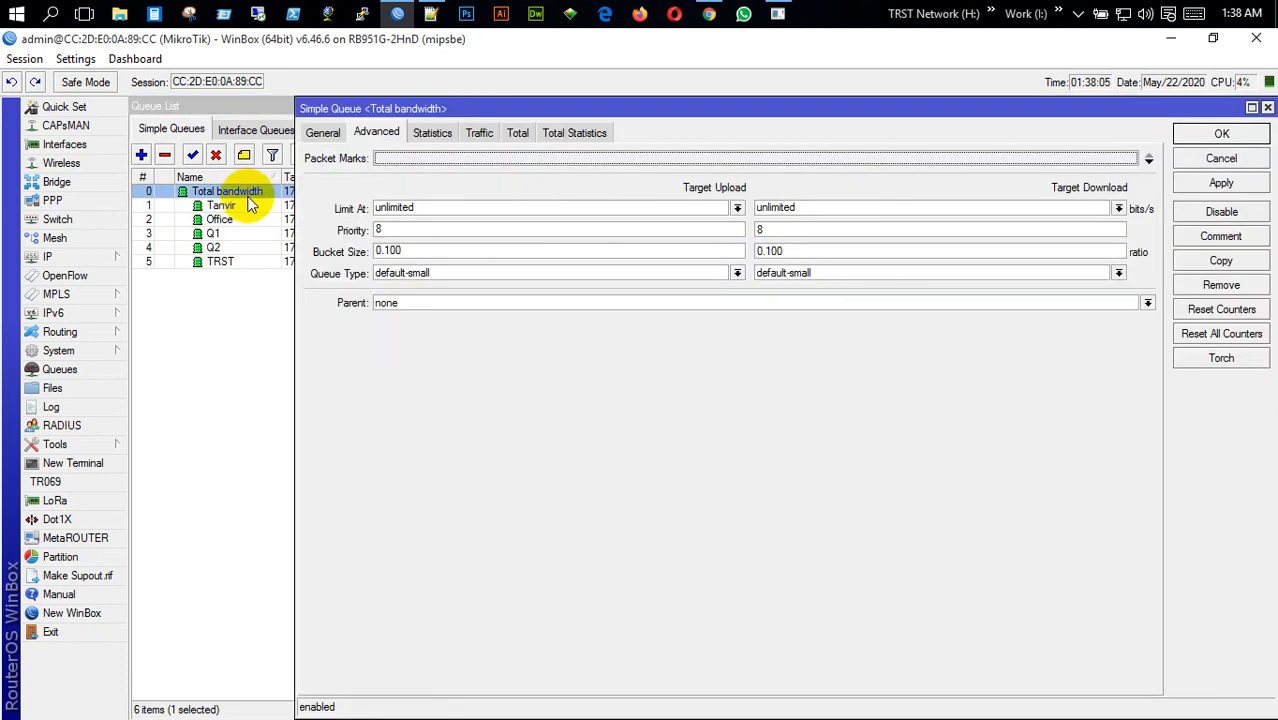
{"action": "left_click", "coordinate": [320, 136]}
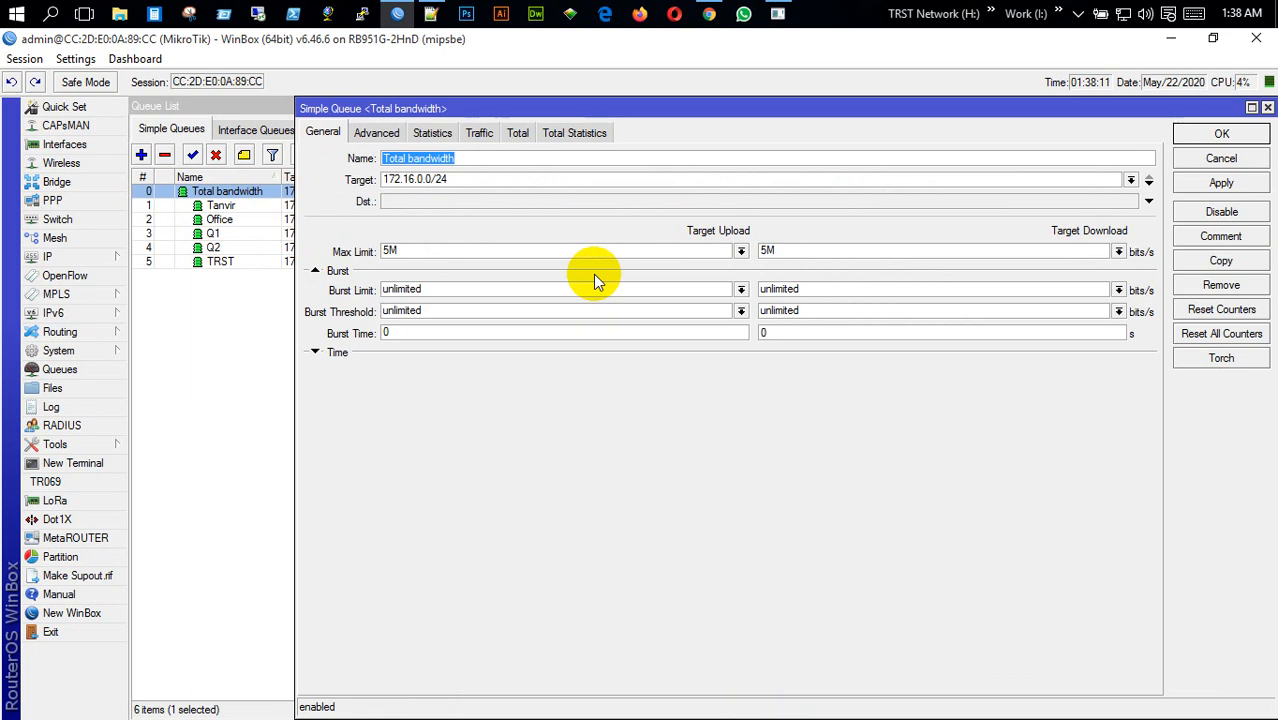
{"action": "left_click", "coordinate": [741, 251]}
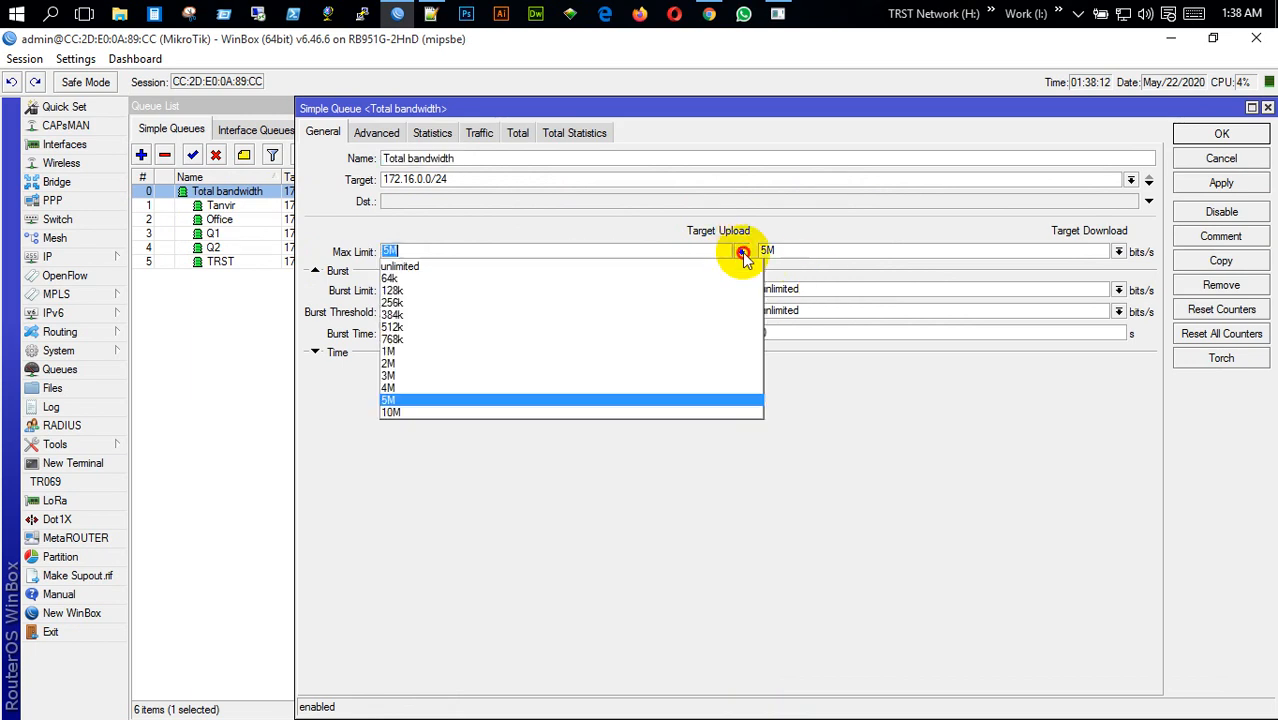
{"action": "left_click", "coordinate": [560, 265]}
{"action": "left_click", "coordinate": [1118, 251]}
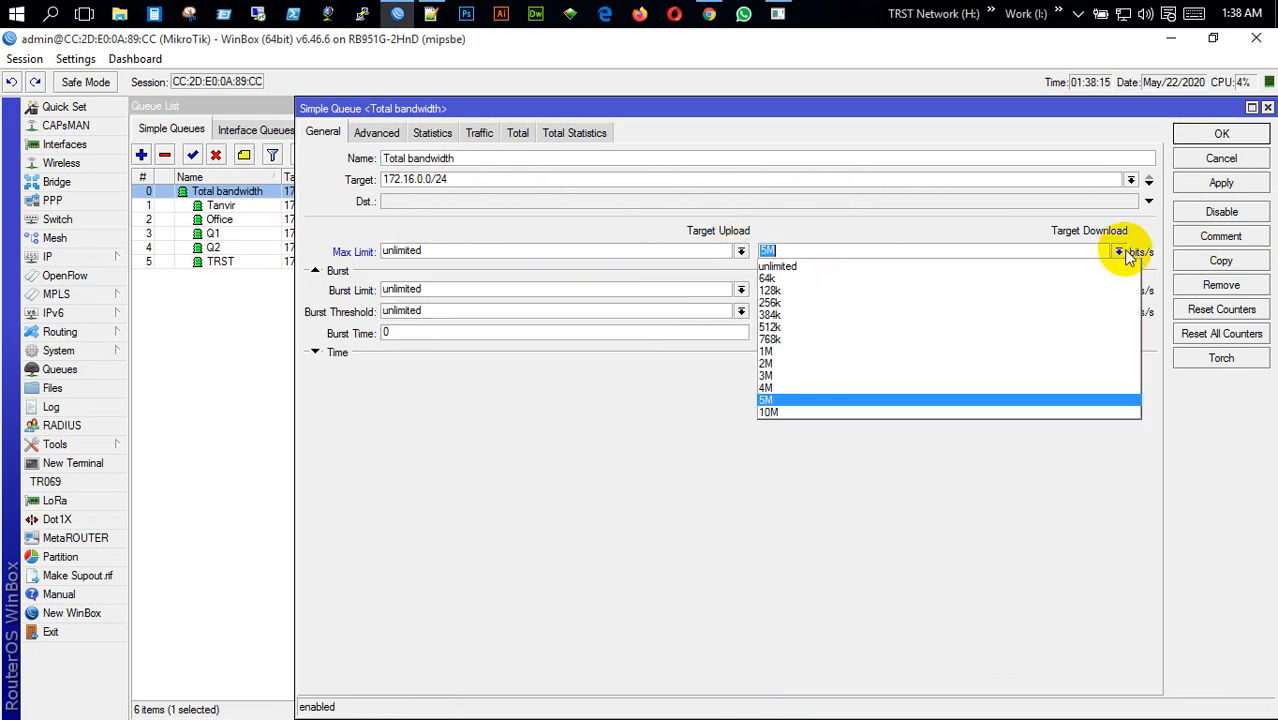
{"action": "left_click", "coordinate": [970, 262]}
Step: Set the Total bandwidth queue's target download queue type to PCQ-Up/Down-5M, keep default-small for upload, and save the queue
{"action": "left_click", "coordinate": [376, 132]}
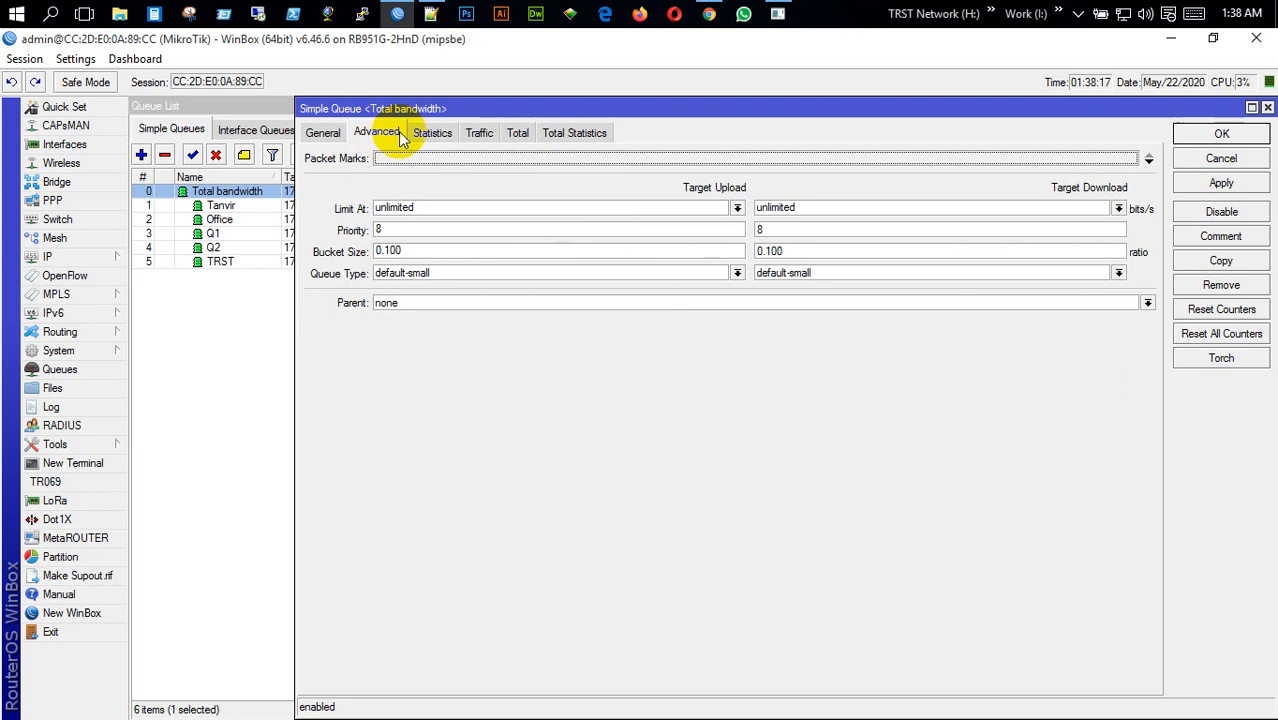
{"action": "left_click", "coordinate": [737, 273]}
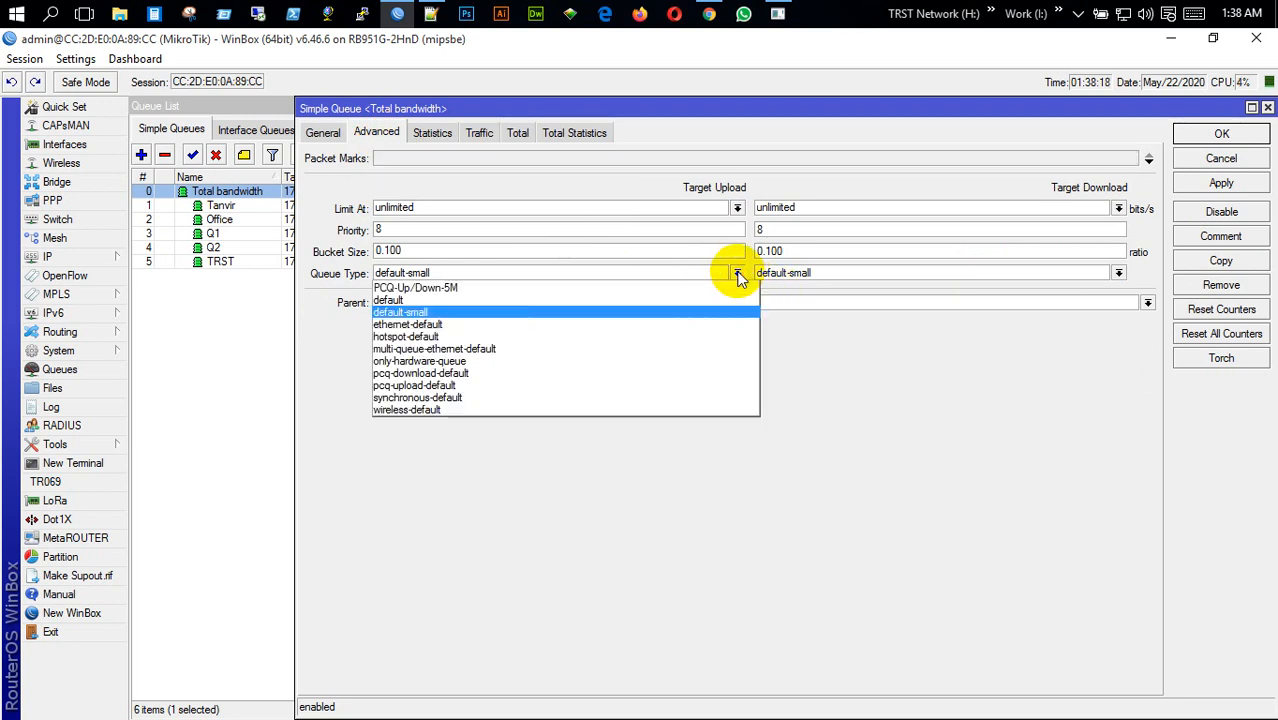
{"action": "left_click", "coordinate": [628, 320]}
{"action": "left_click", "coordinate": [1118, 273]}
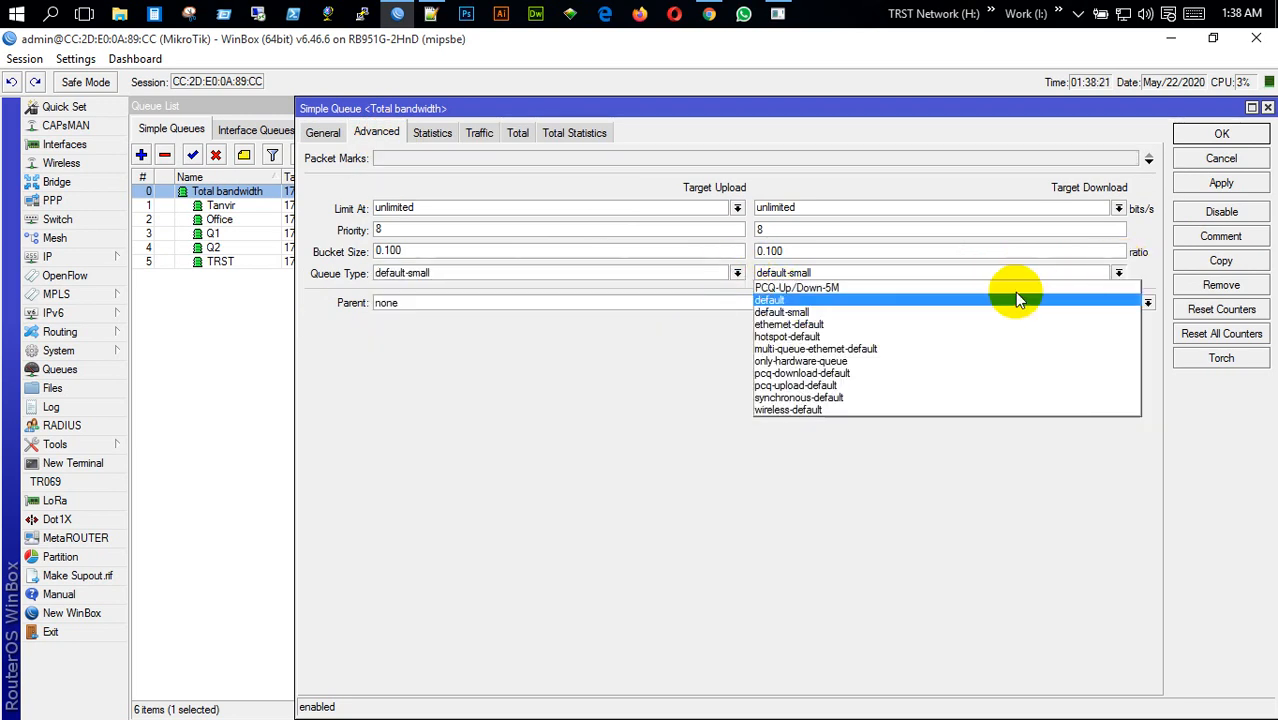
{"action": "left_click", "coordinate": [1013, 285]}
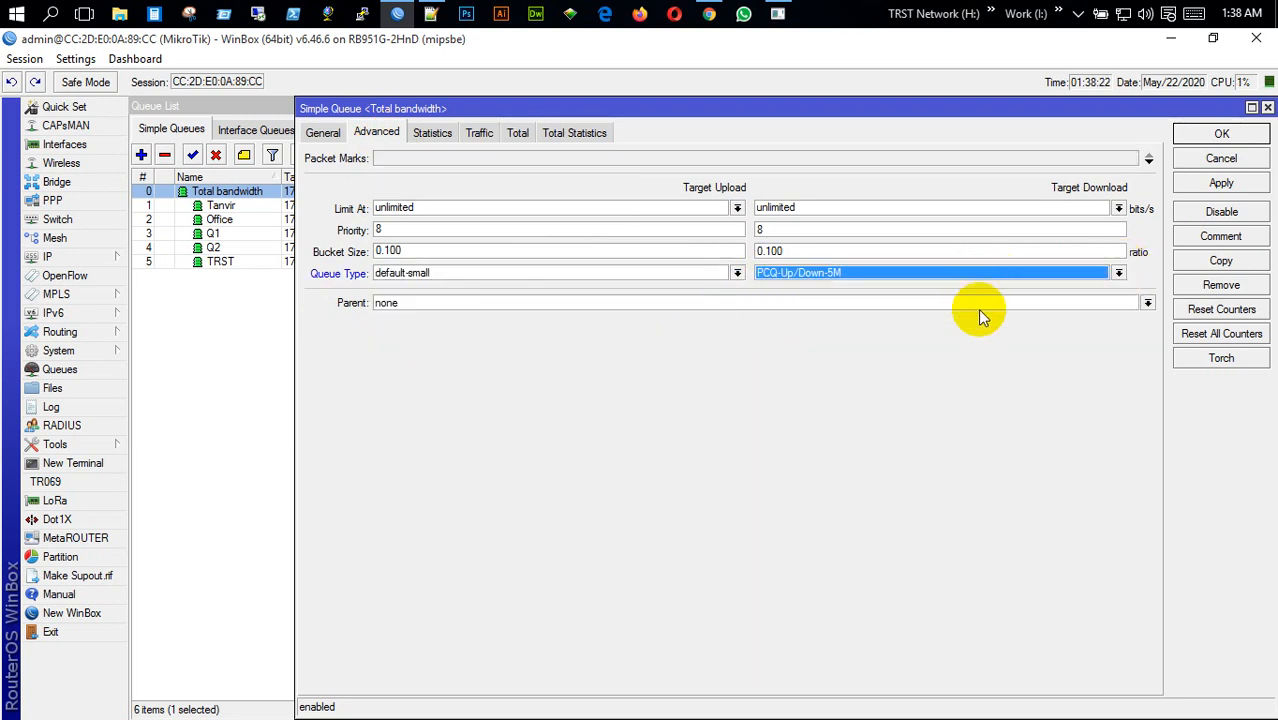
{"action": "left_click", "coordinate": [1222, 190]}
{"action": "left_click", "coordinate": [1222, 134]}
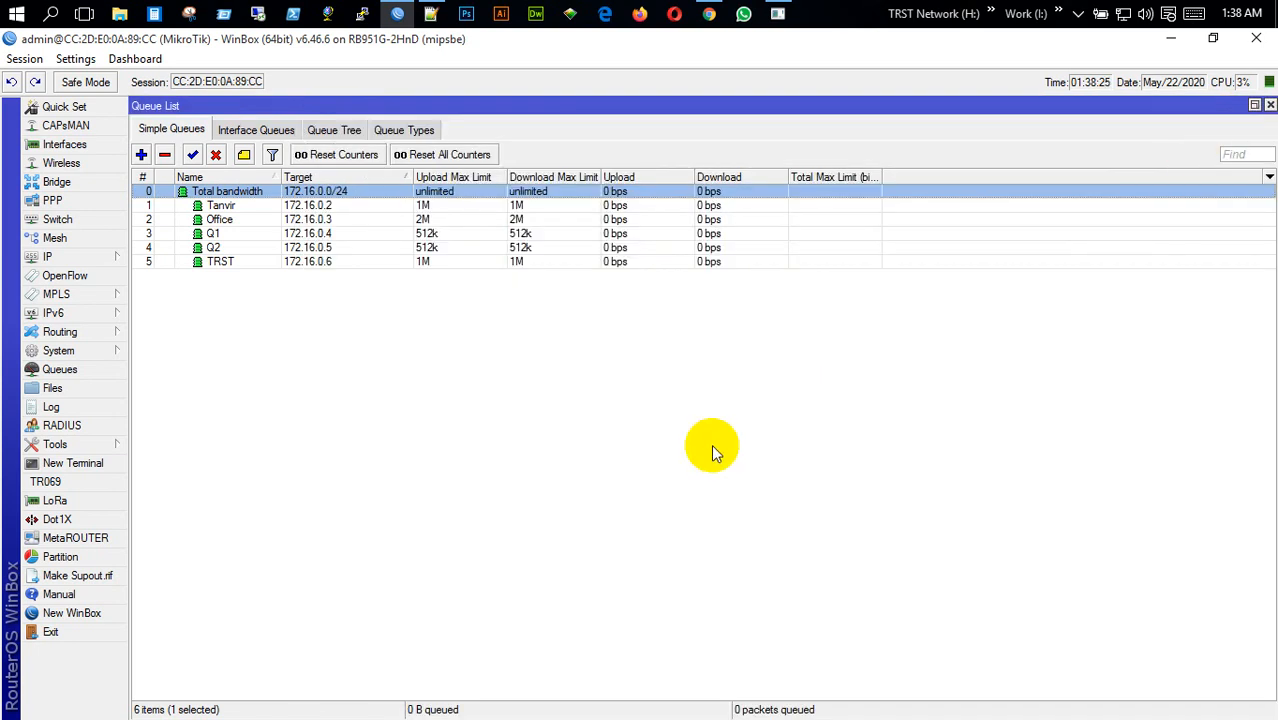
Step: Review the advanced and general settings of the child queue targeting 172.16.0.2, leaving its values as they are
{"action": "double_click", "coordinate": [253, 205]}
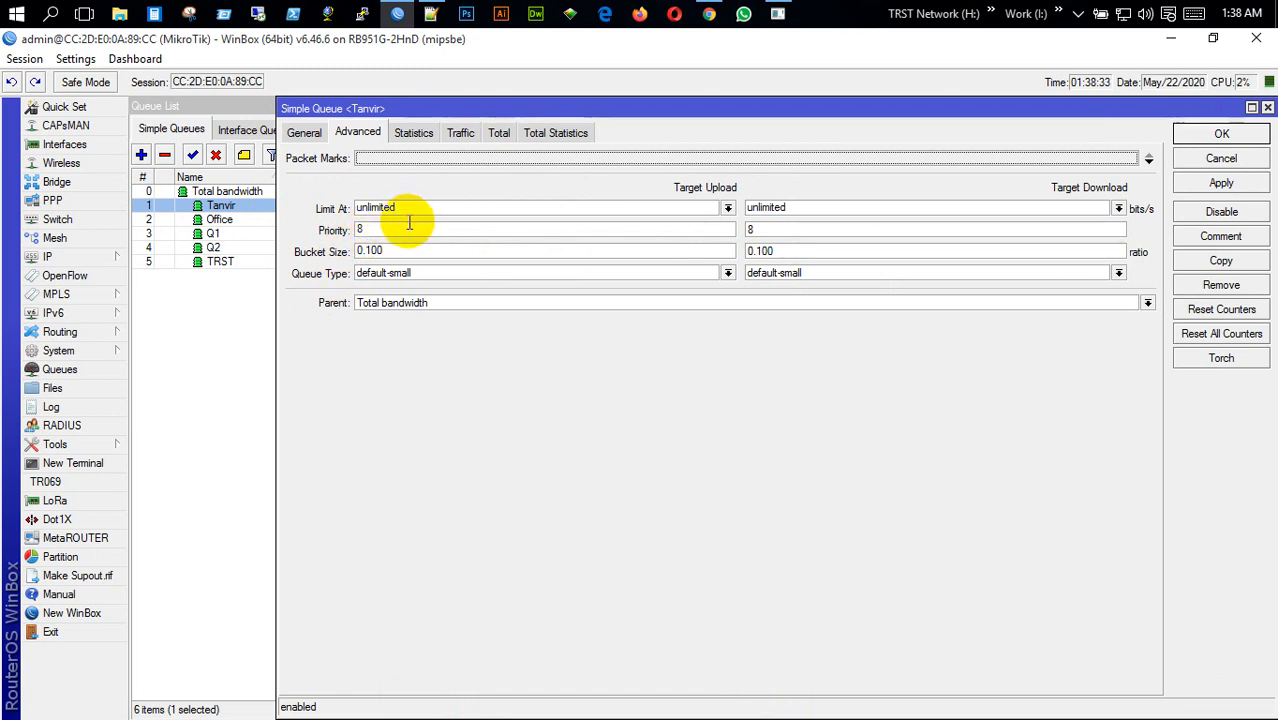
{"action": "left_click", "coordinate": [306, 133]}
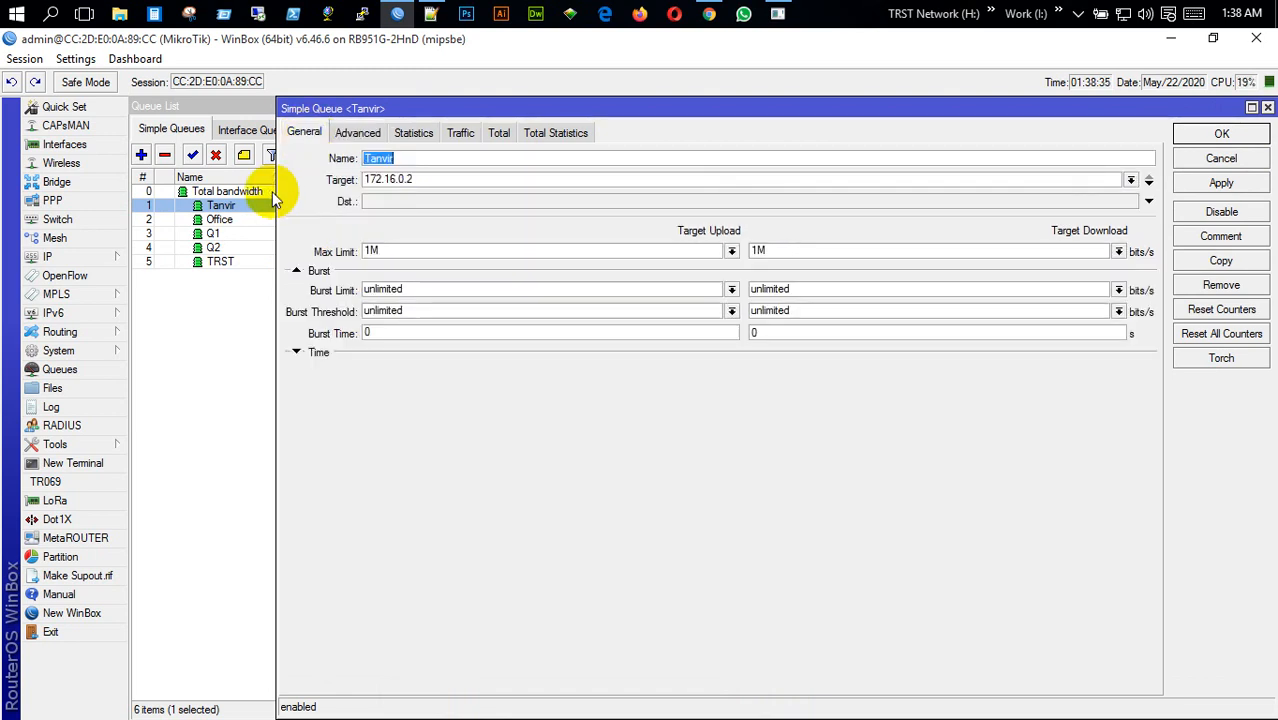
{"action": "left_click", "coordinate": [1248, 134]}
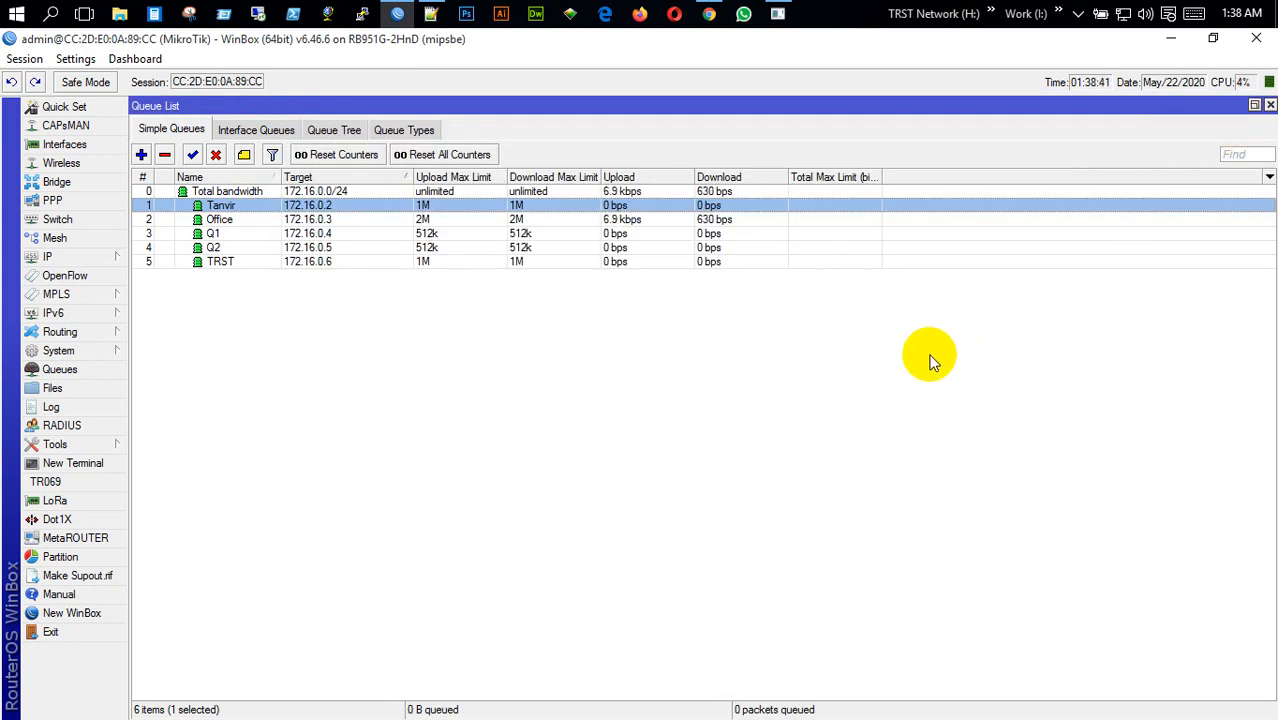
Step: Place WinBox beside the browser, rerun the speed test, and watch the upload and download rates of the 172.16.0.3 queue
{"action": "left_click_drag", "start_coordinate": [815, 42], "coordinate": [1, 172]}
{"action": "left_click", "coordinate": [907, 539]}
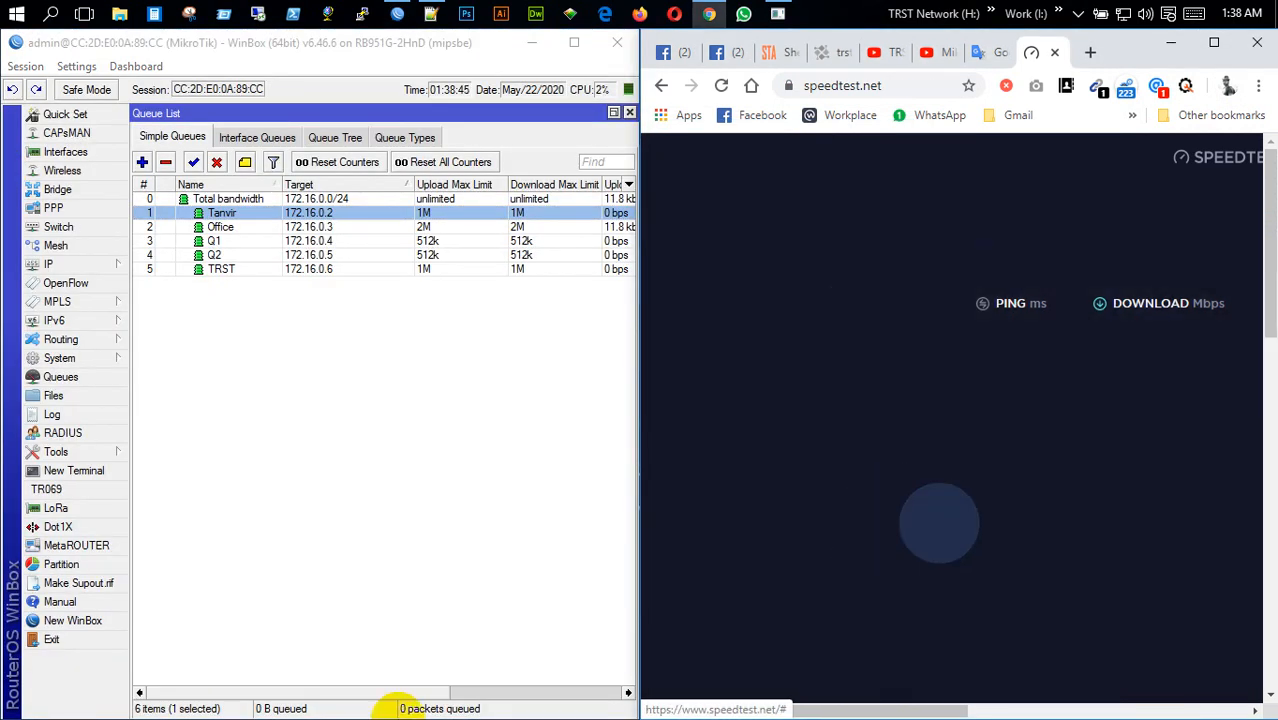
{"action": "left_click_drag", "start_coordinate": [414, 692], "coordinate": [502, 688]}
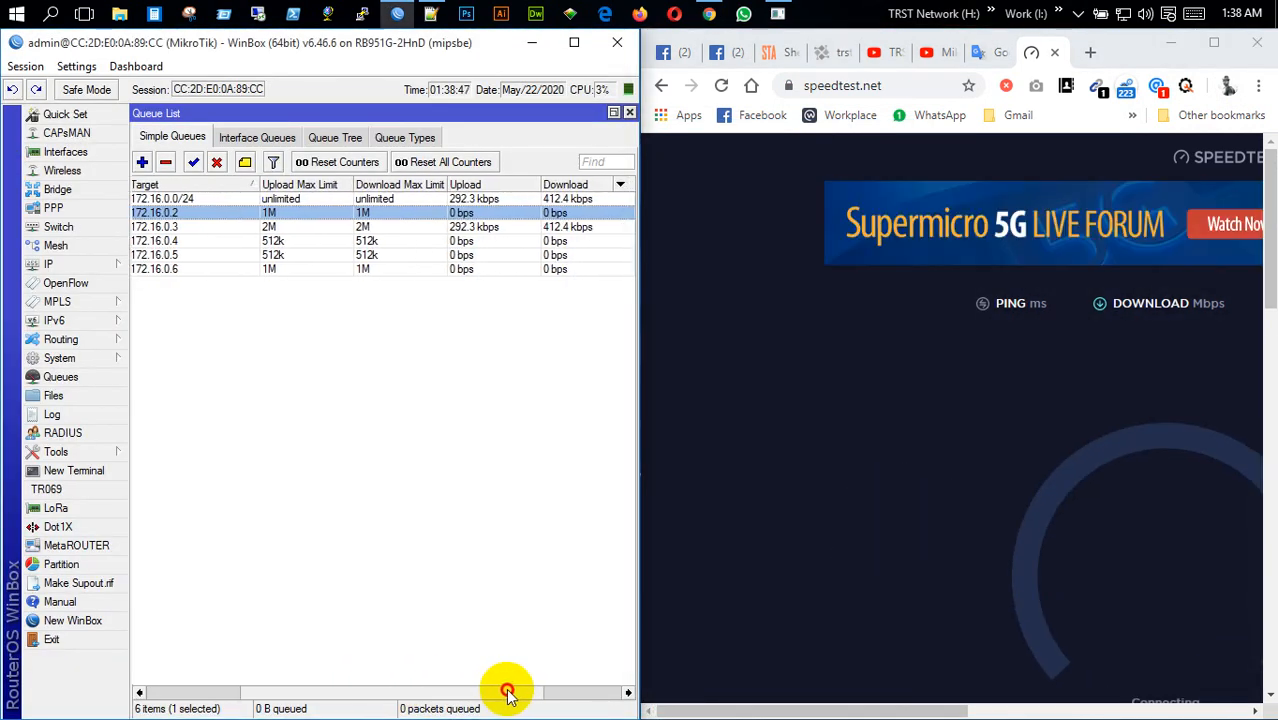
{"action": "left_click", "coordinate": [578, 226]}
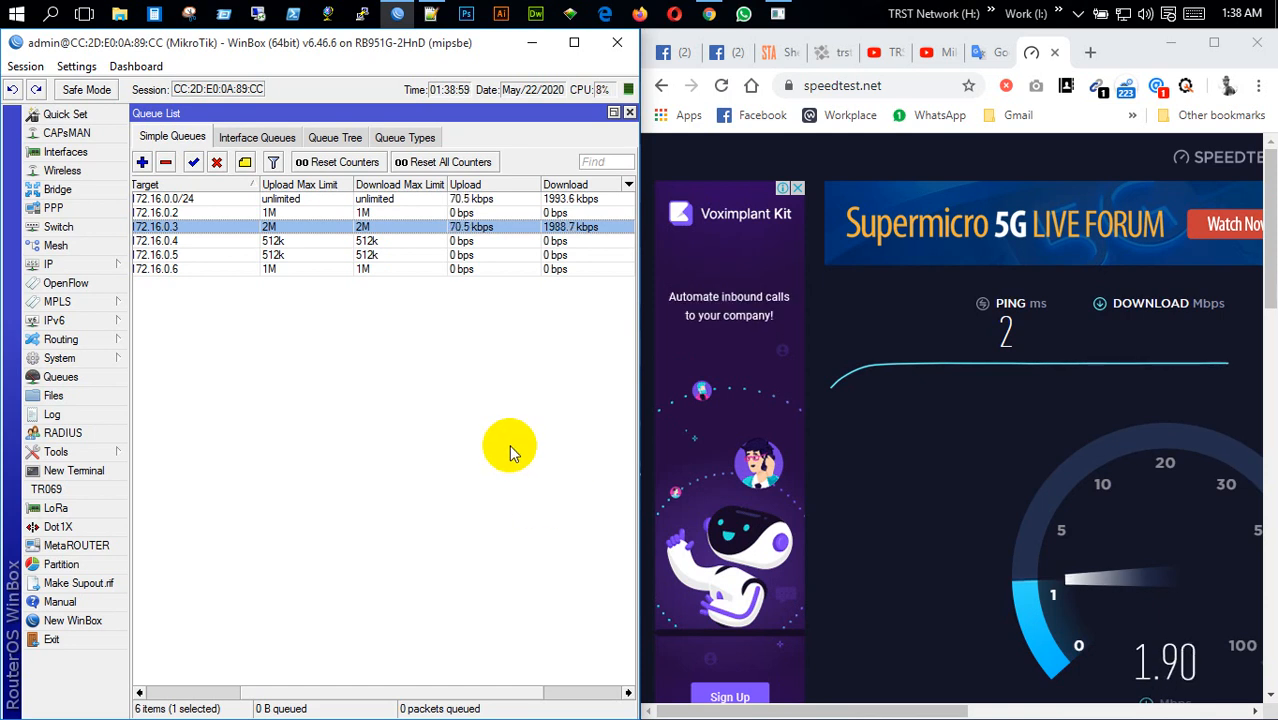
Step: Set the Office queue's max limit to unlimited for both target upload and target download, and save the queue
{"action": "double_click", "coordinate": [345, 227]}
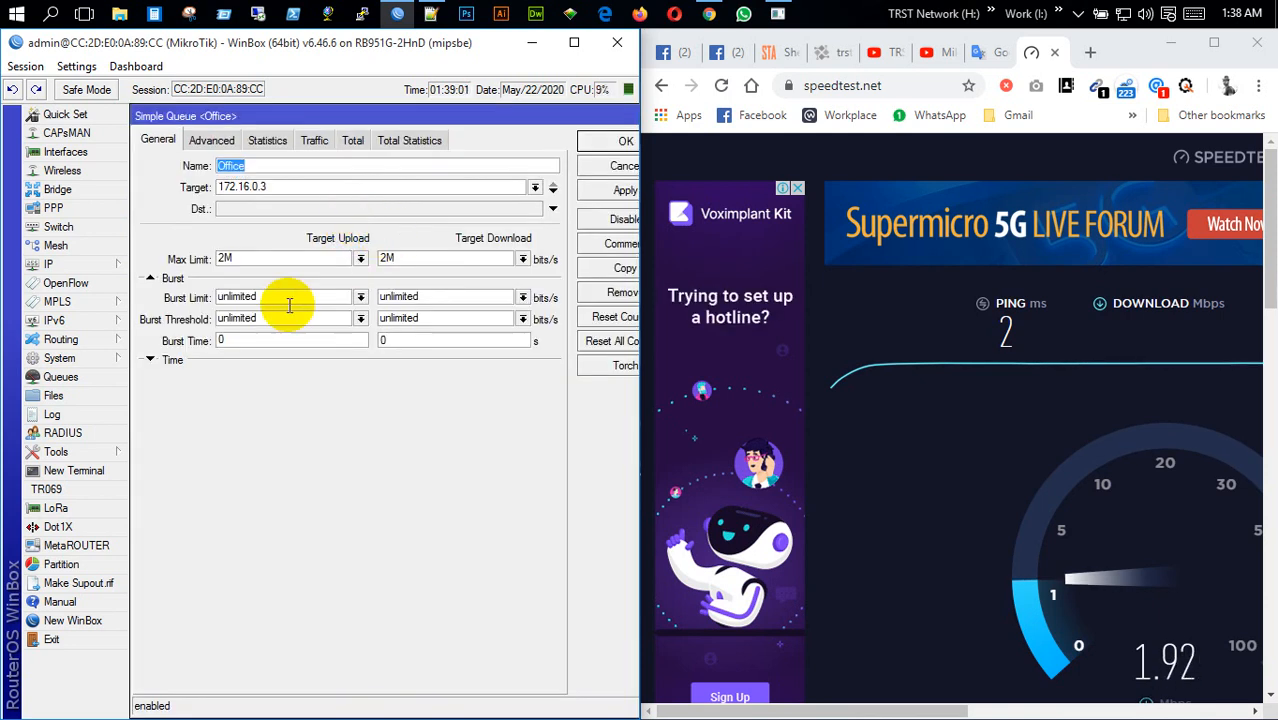
{"action": "left_click", "coordinate": [360, 259]}
{"action": "left_click", "coordinate": [262, 273]}
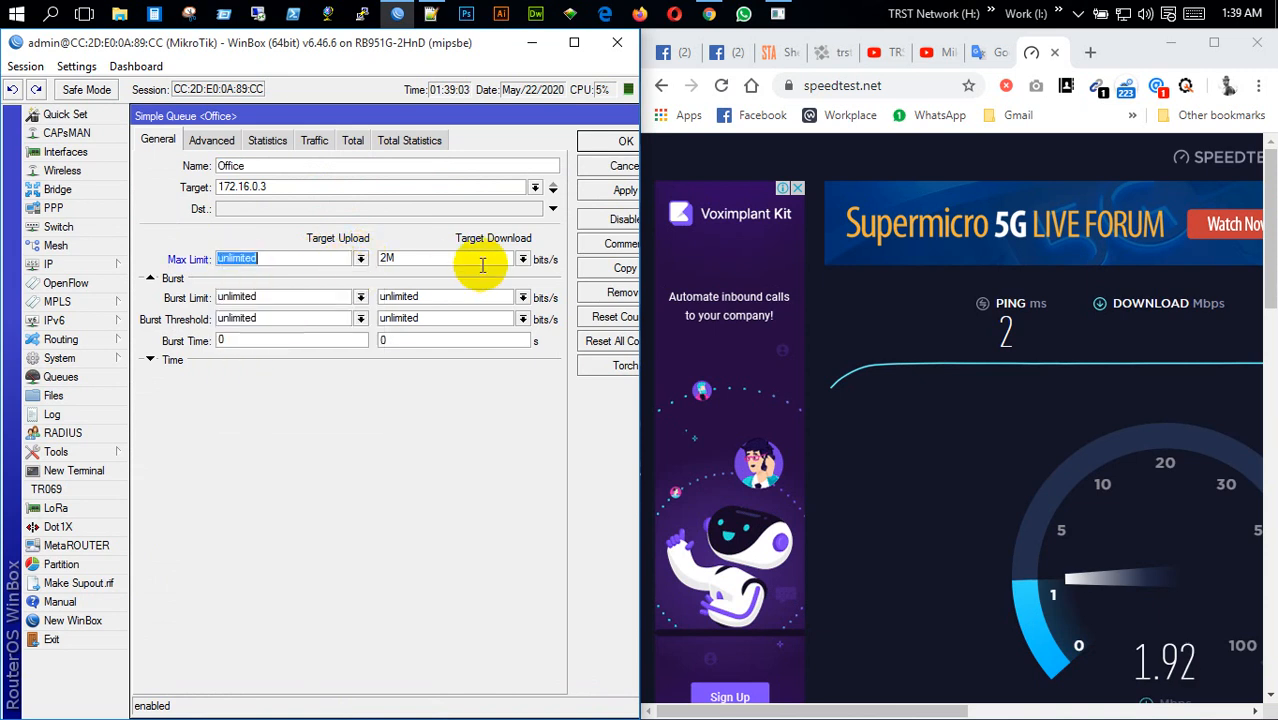
{"action": "left_click", "coordinate": [522, 259]}
{"action": "left_click", "coordinate": [505, 272]}
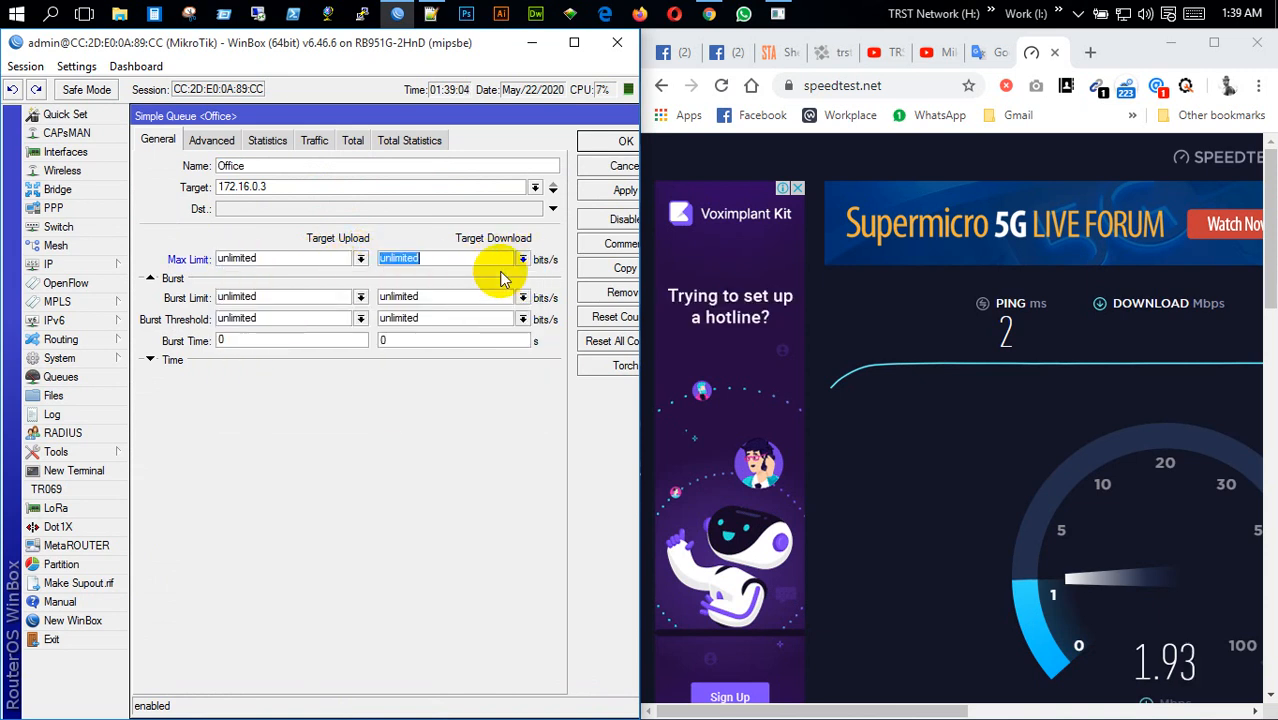
{"action": "left_click", "coordinate": [612, 141]}
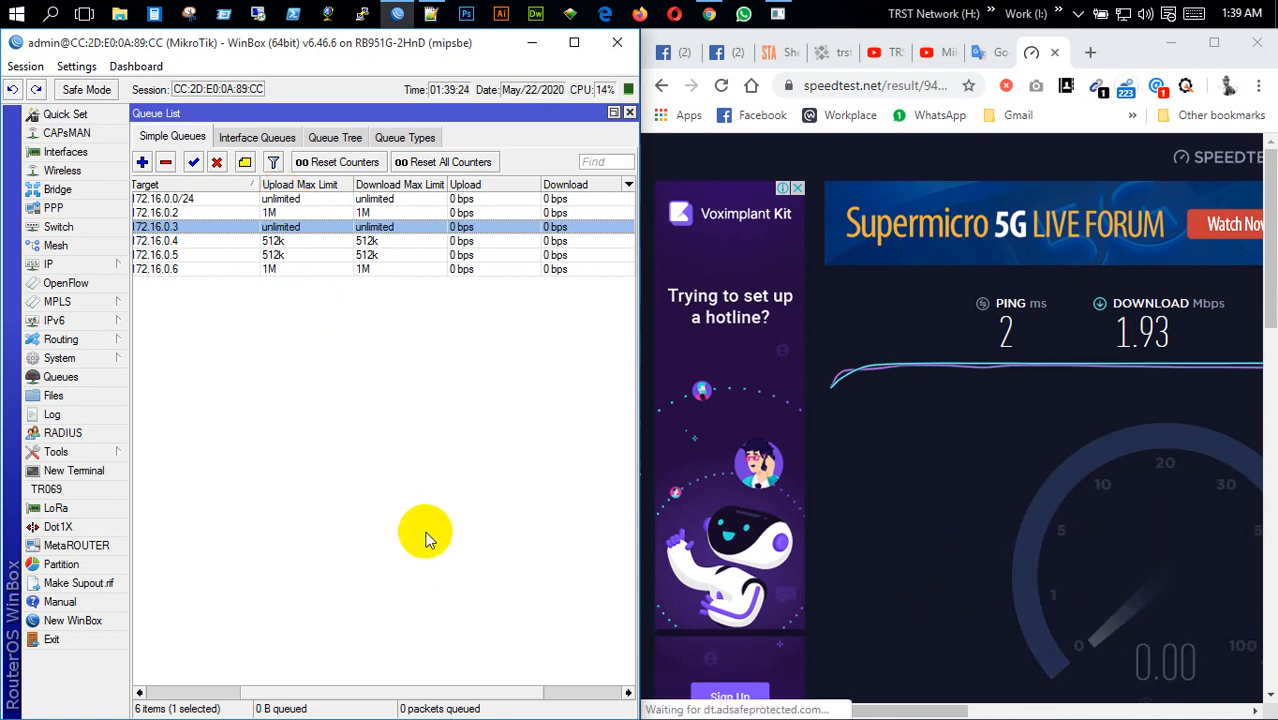
Step: Maximize WinBox and review the Total bandwidth queue's general and advanced settings, including its queue types, without changing anything
{"action": "left_click", "coordinate": [578, 44]}
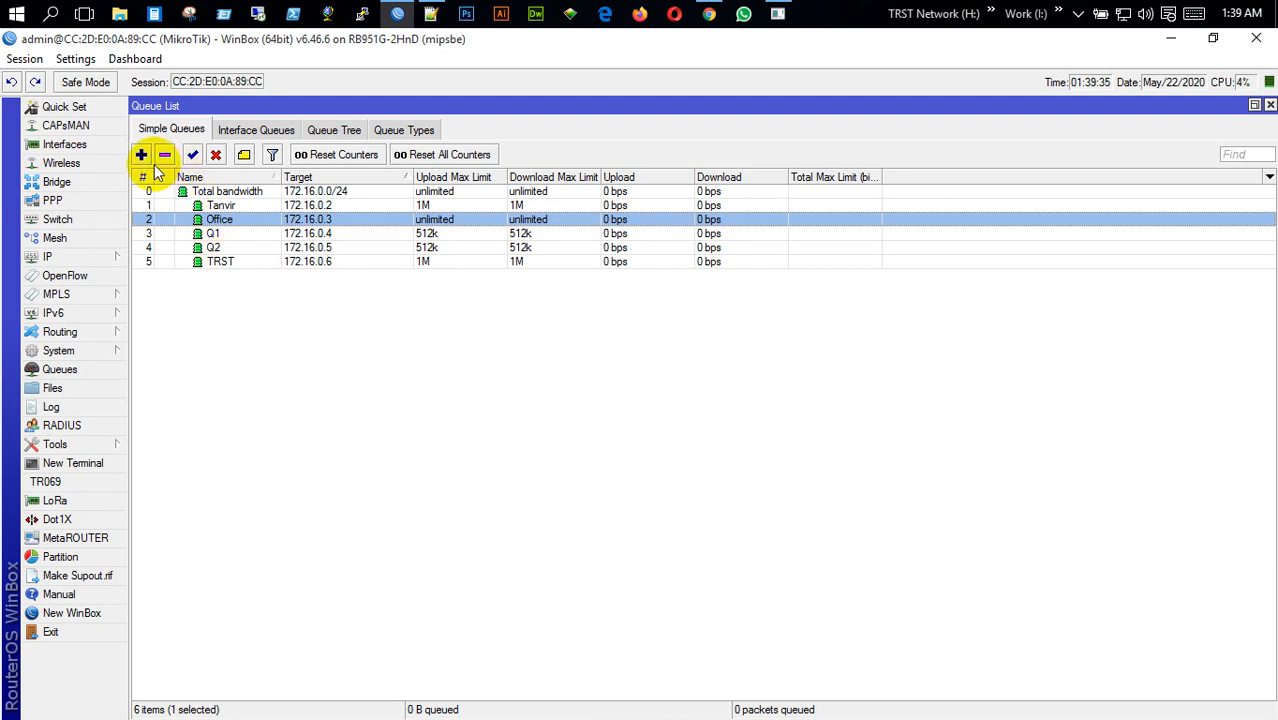
{"action": "left_click", "coordinate": [215, 192]}
{"action": "double_click", "coordinate": [215, 192]}
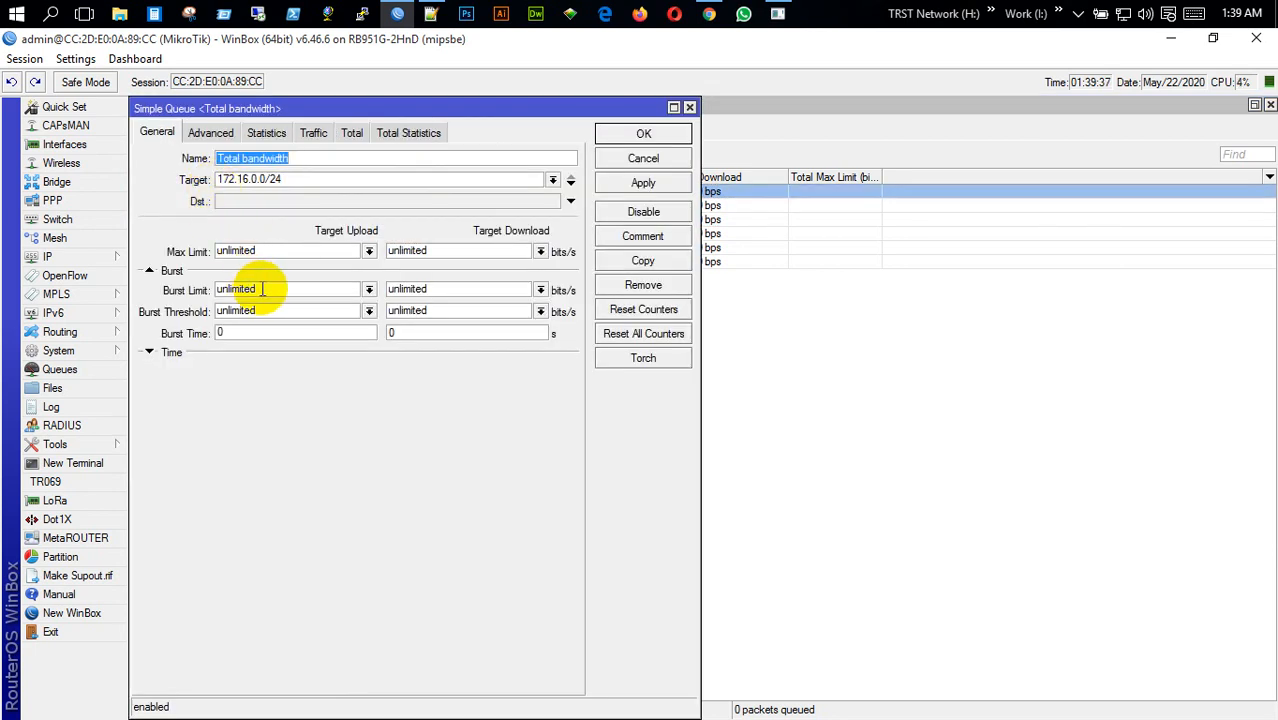
{"action": "left_click", "coordinate": [215, 134]}
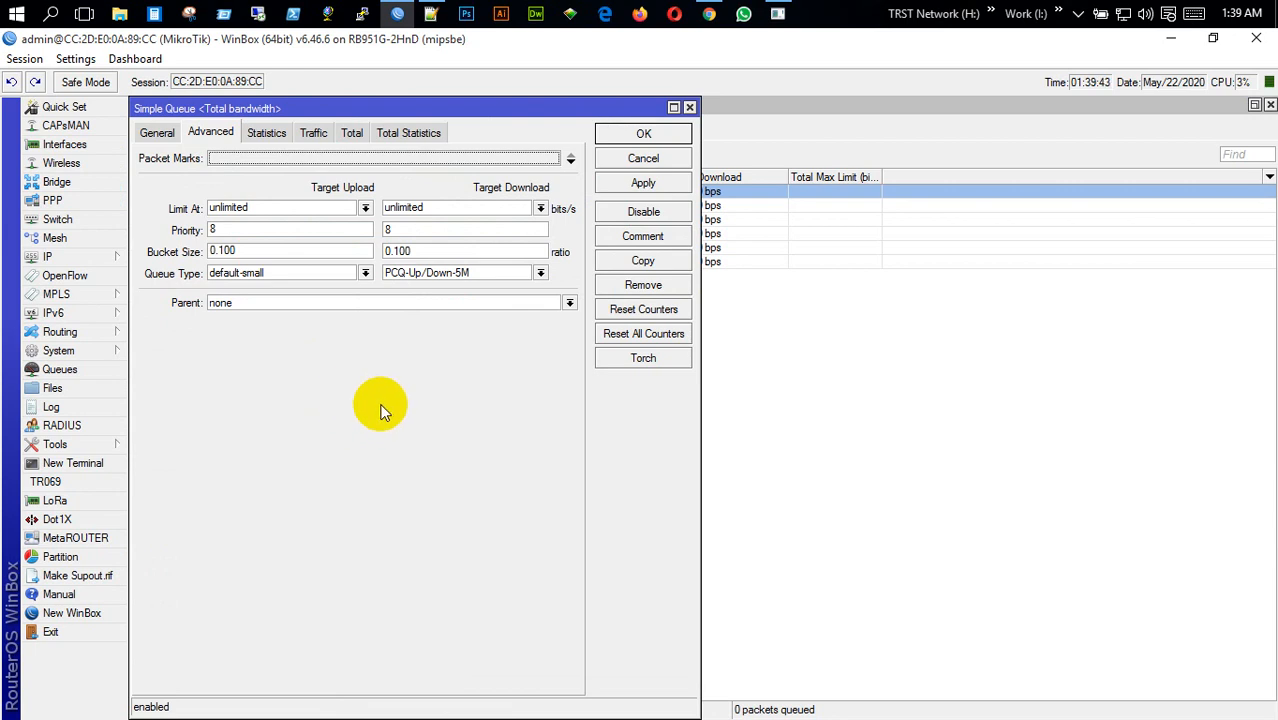
{"action": "left_click", "coordinate": [689, 107]}
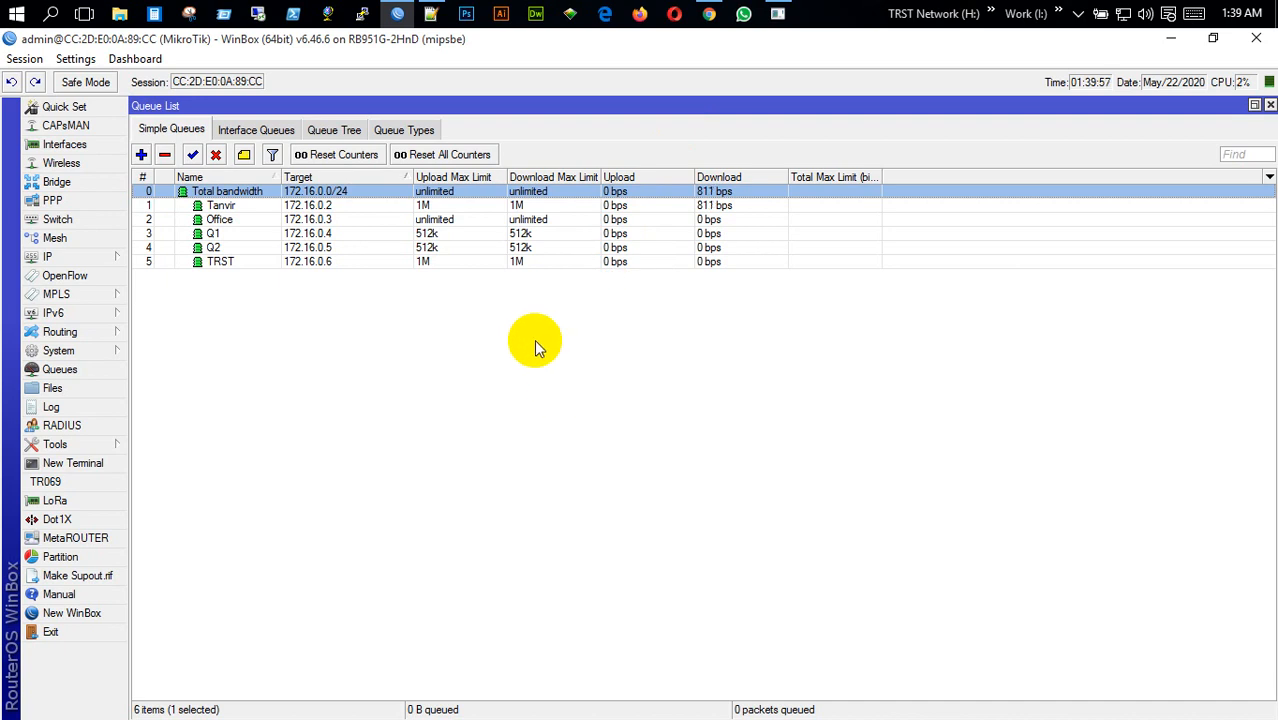
Step: Switch to the maximized browser and look through the bandwidth management videos in the MikroTik YouTube playlist
{"action": "left_click", "coordinate": [708, 14]}
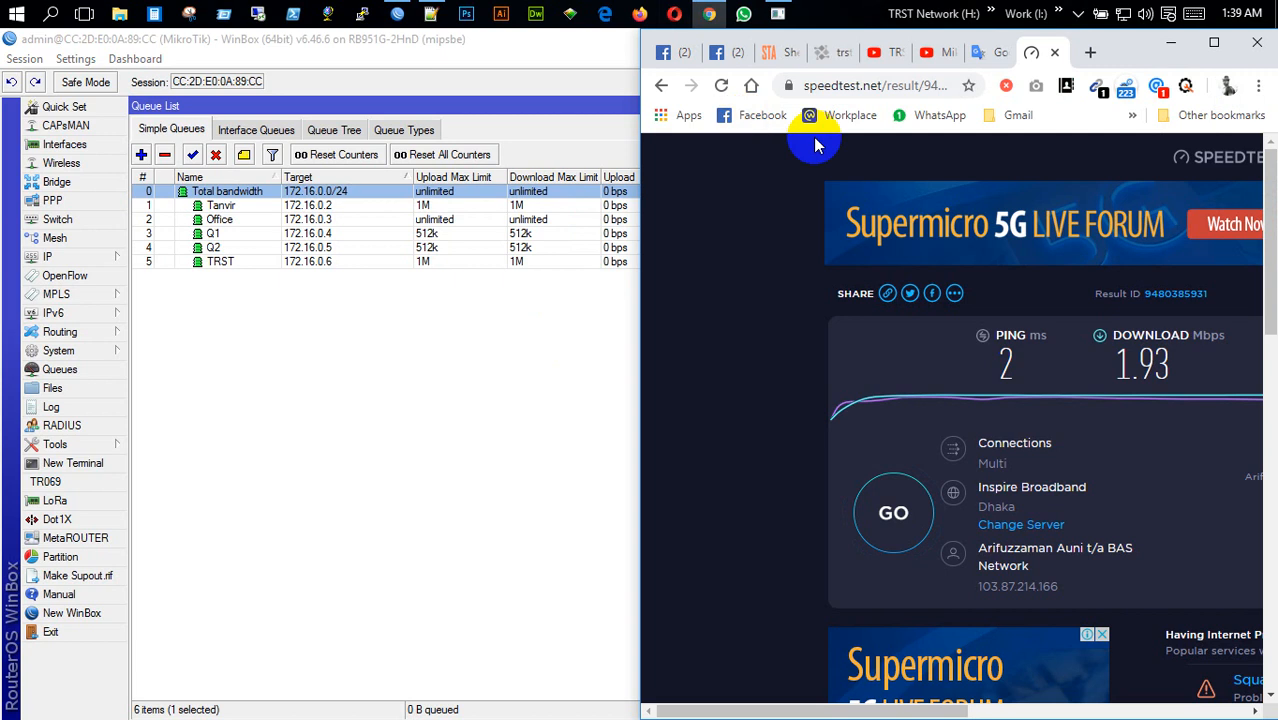
{"action": "left_click", "coordinate": [1213, 43]}
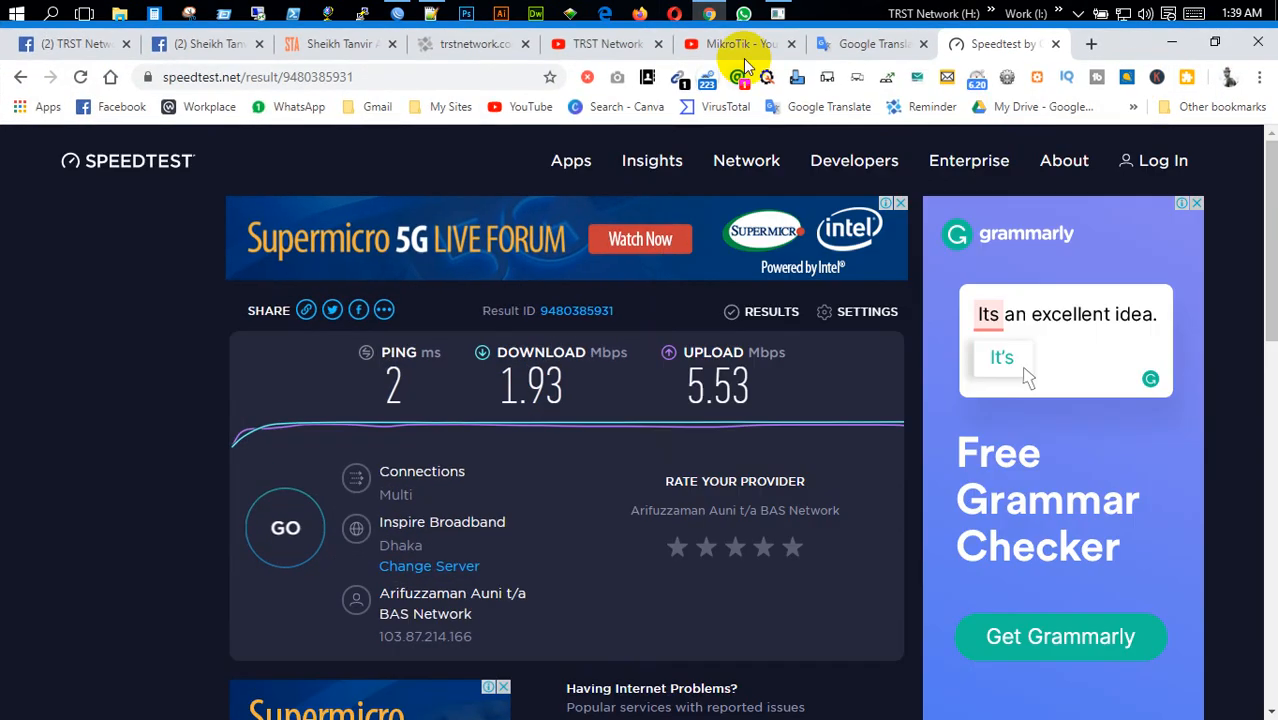
{"action": "left_click", "coordinate": [740, 46]}
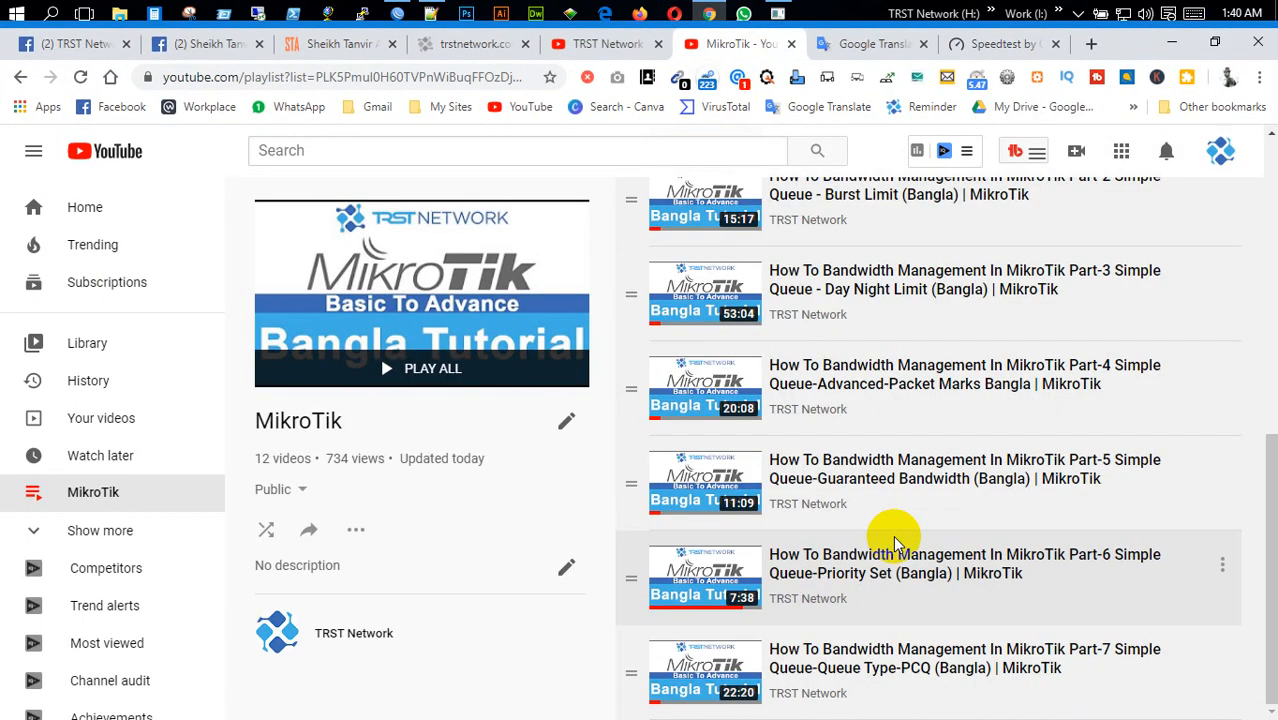
{"action": "scroll", "coordinate": [1009, 581], "scroll_direction": "up", "scroll_amount": 2}
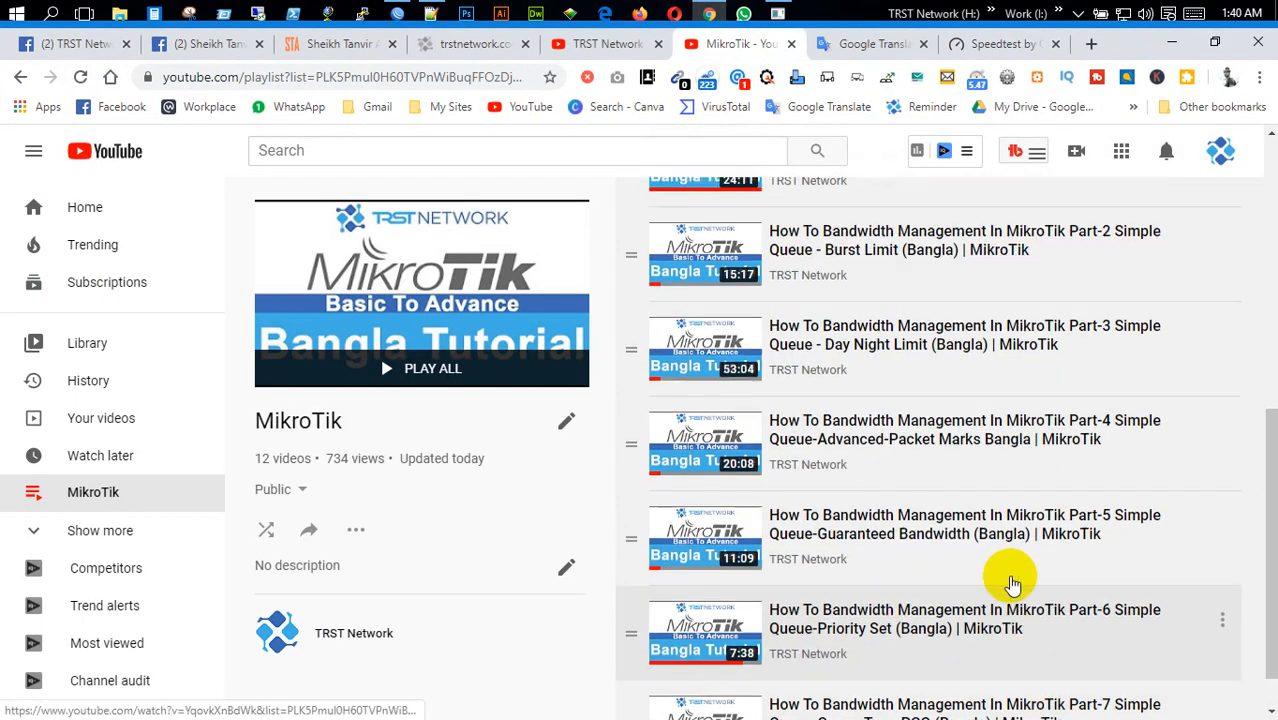
{"action": "scroll", "coordinate": [1060, 560], "scroll_direction": "up", "scroll_amount": 2}
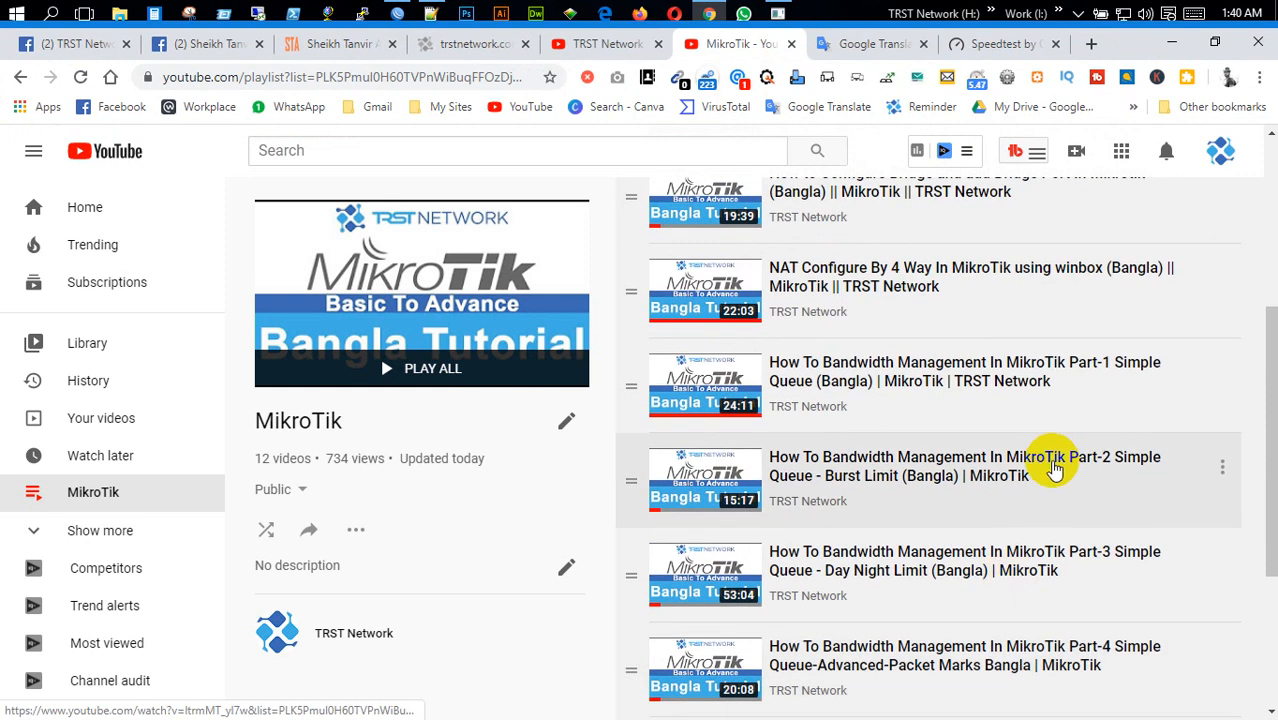
{"action": "scroll", "coordinate": [1040, 475], "scroll_direction": "down", "scroll_amount": 2}
{"action": "scroll", "coordinate": [1055, 478], "scroll_direction": "down", "scroll_amount": 1}
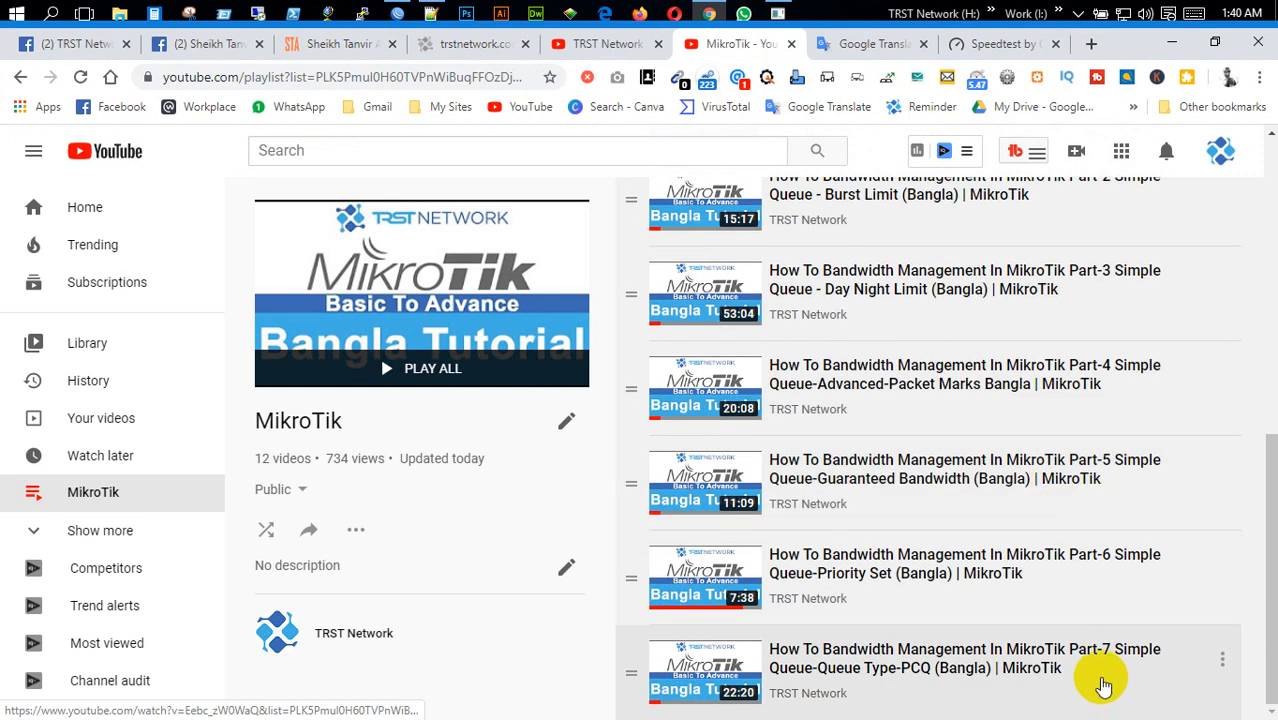
Step: Return to WinBox and examine the interface queues, queue tree, queue types and simple queues lists
{"action": "left_click", "coordinate": [397, 13]}
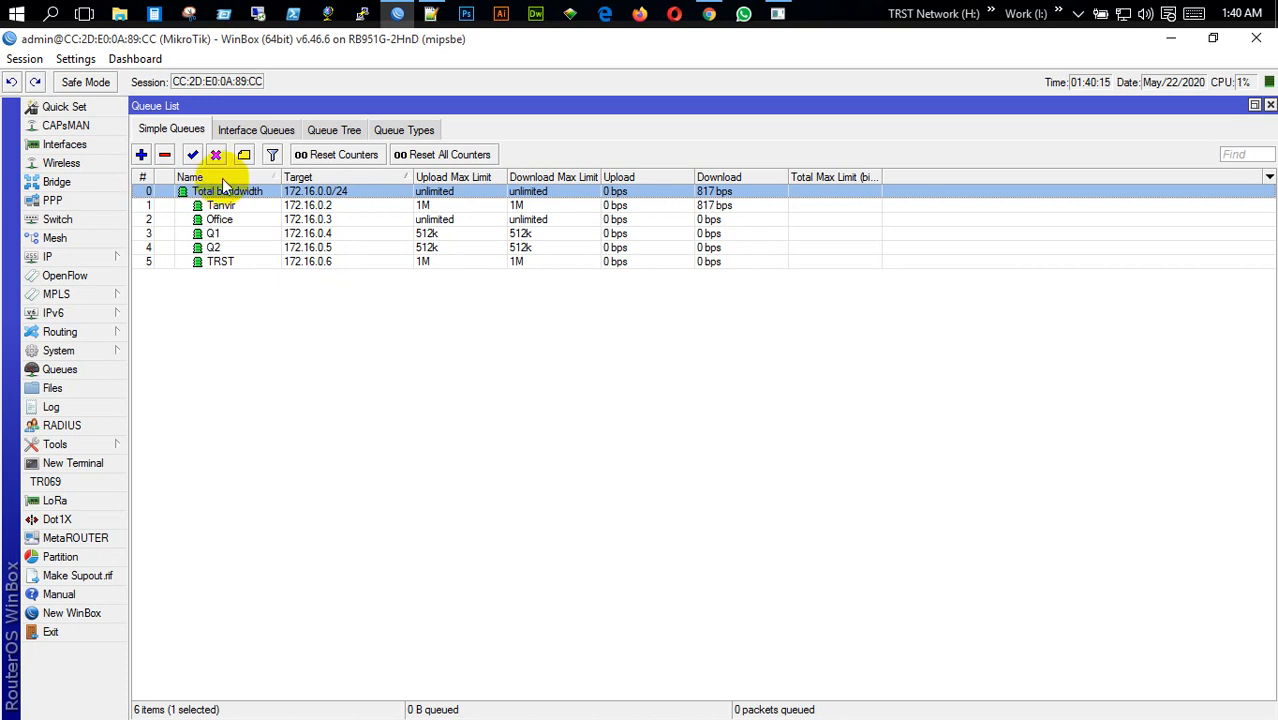
{"action": "left_click", "coordinate": [248, 136]}
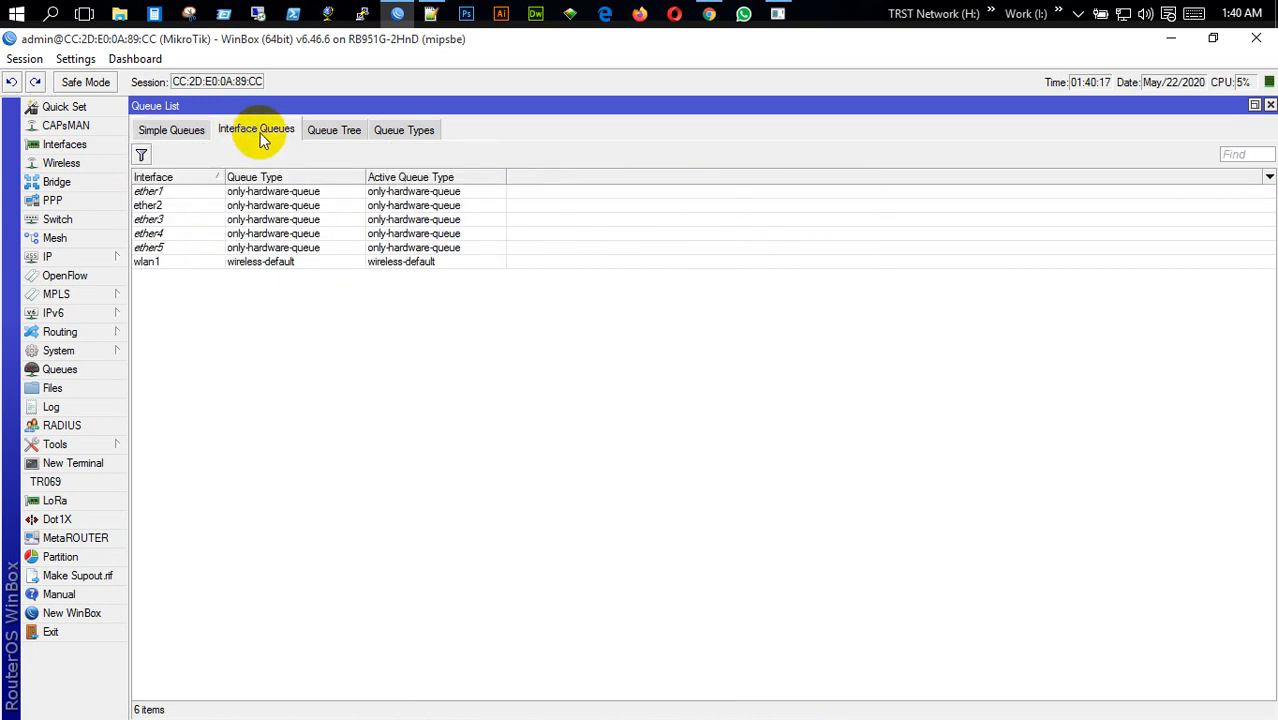
{"action": "left_click", "coordinate": [321, 137]}
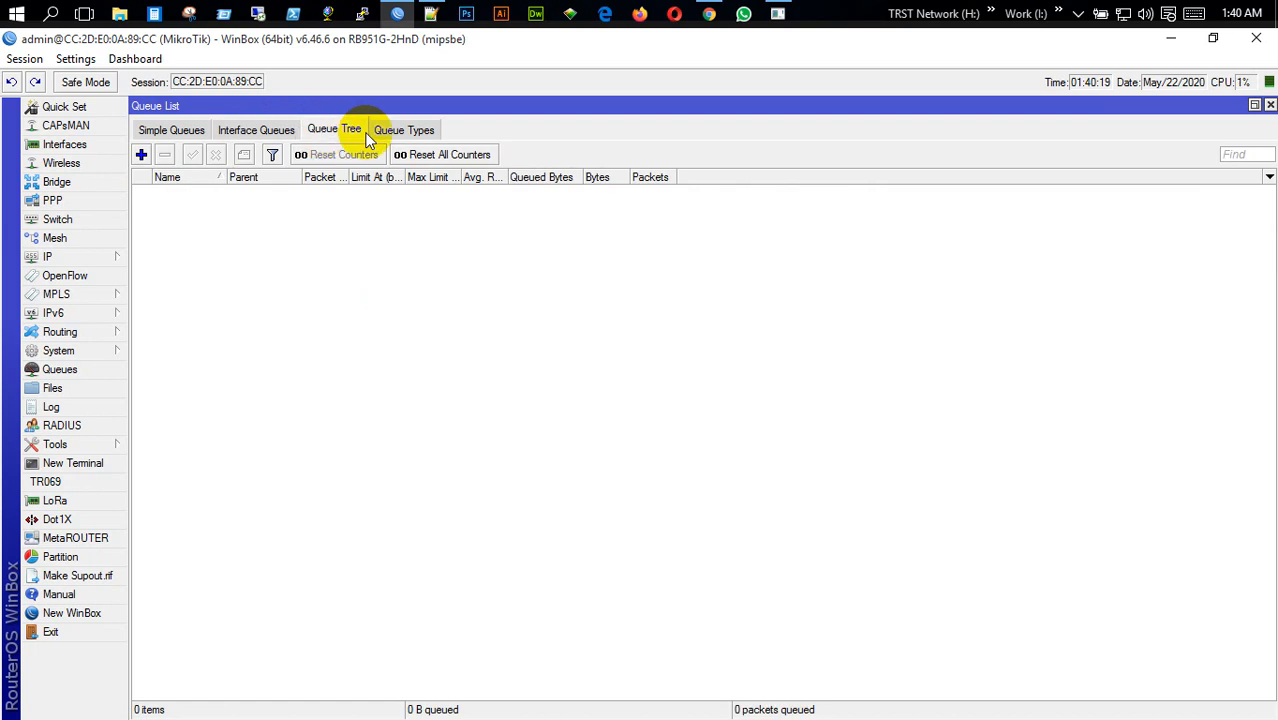
{"action": "left_click", "coordinate": [402, 134]}
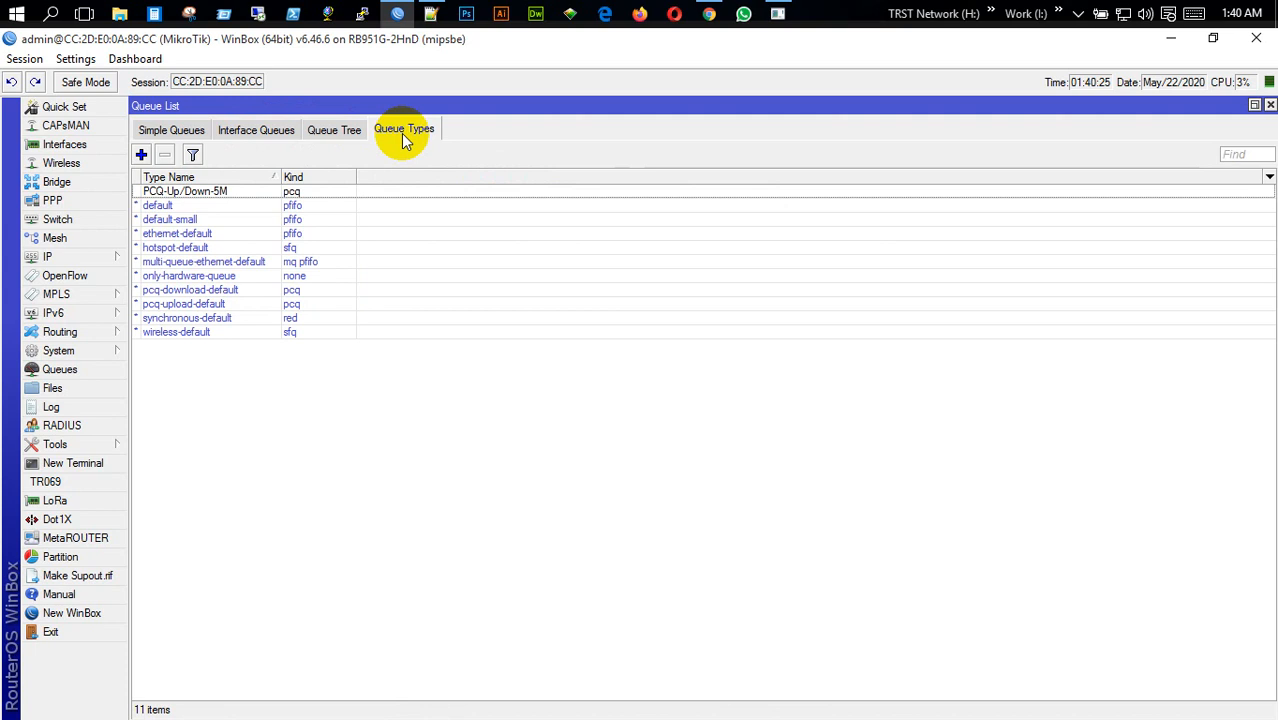
{"action": "left_click", "coordinate": [181, 128]}
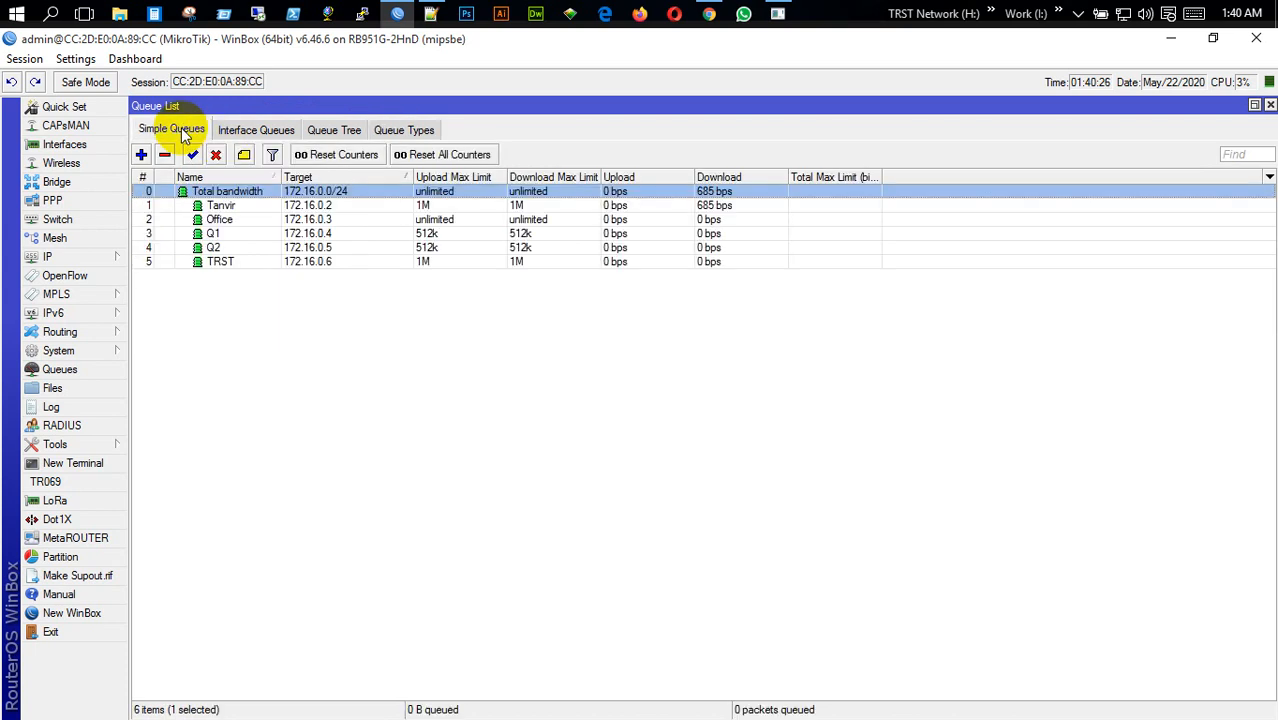
{"action": "left_click", "coordinate": [392, 133]}
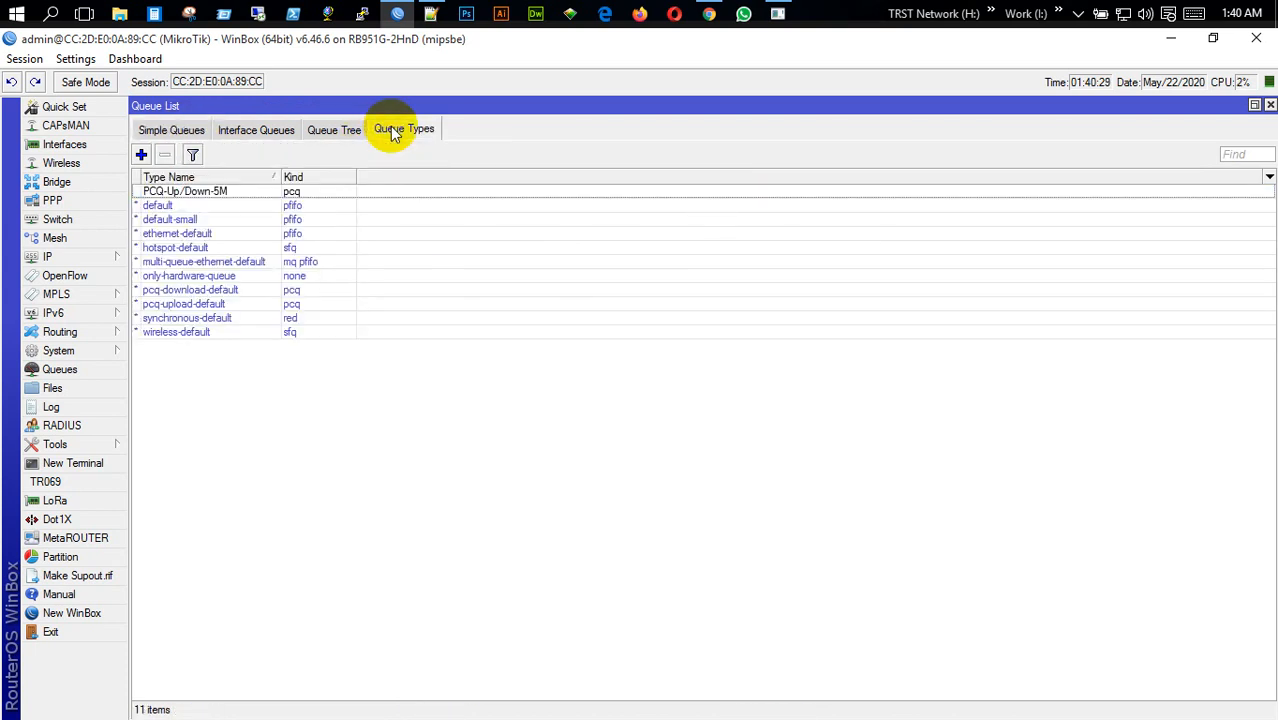
{"action": "left_click", "coordinate": [182, 129]}
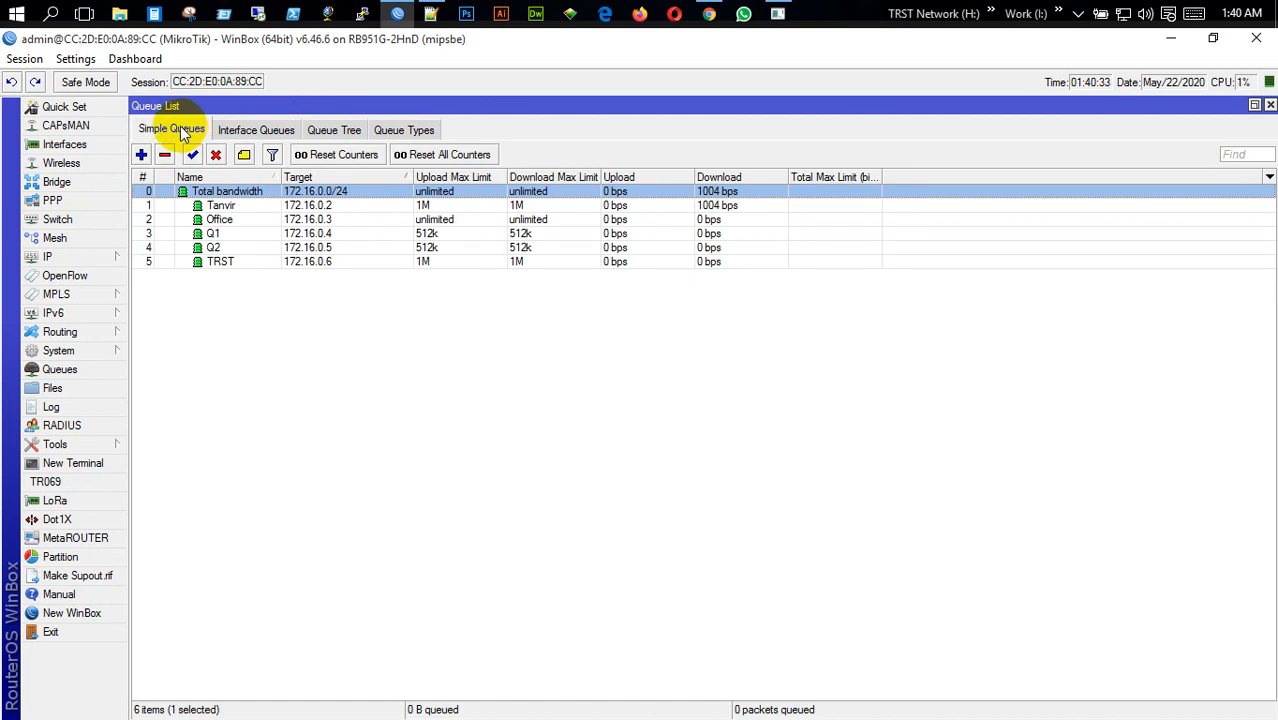
{"action": "left_click", "coordinate": [420, 131]}
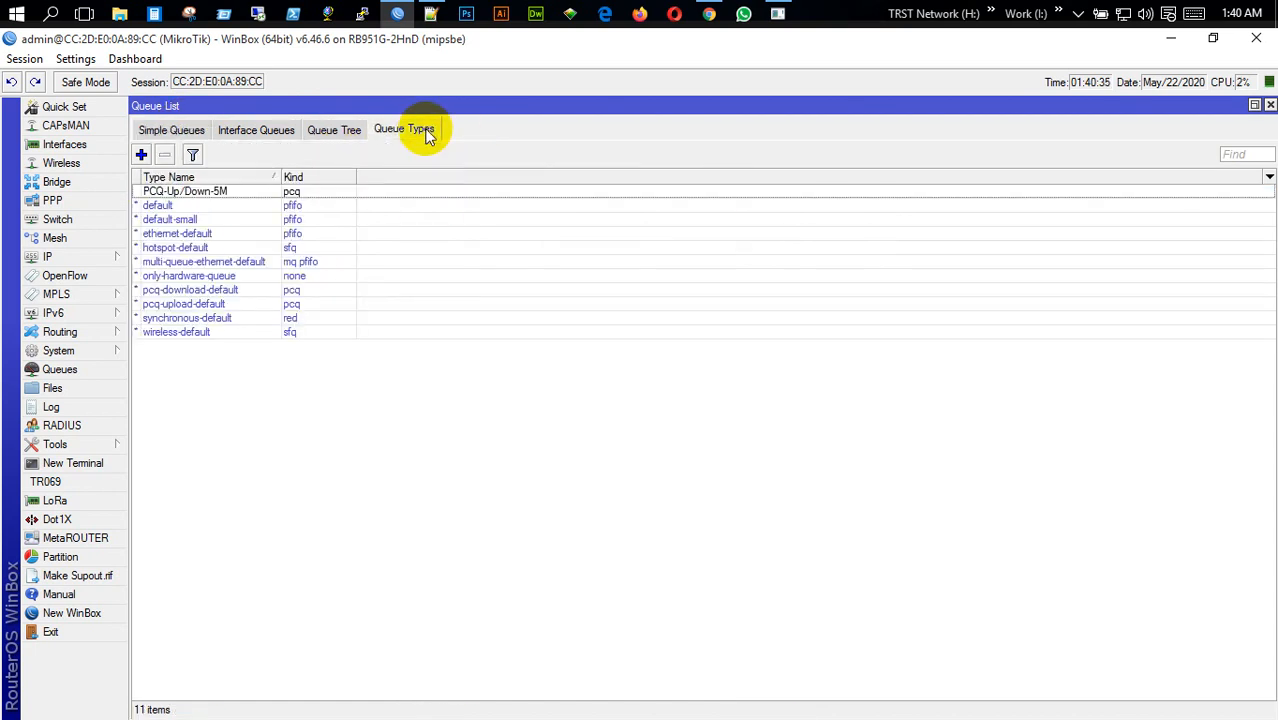
Step: Review the interface queue settings of ether1 in the interface queues list and close them without changing anything
{"action": "left_click", "coordinate": [277, 134]}
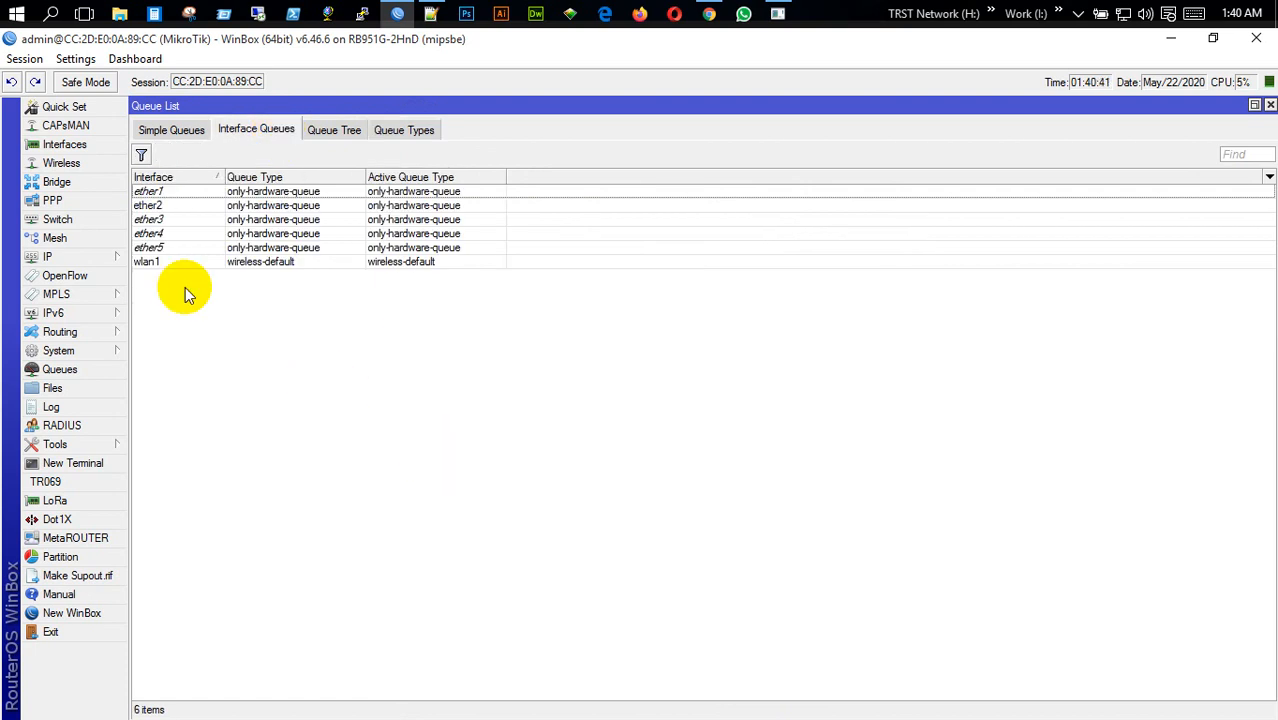
{"action": "double_click", "coordinate": [236, 193]}
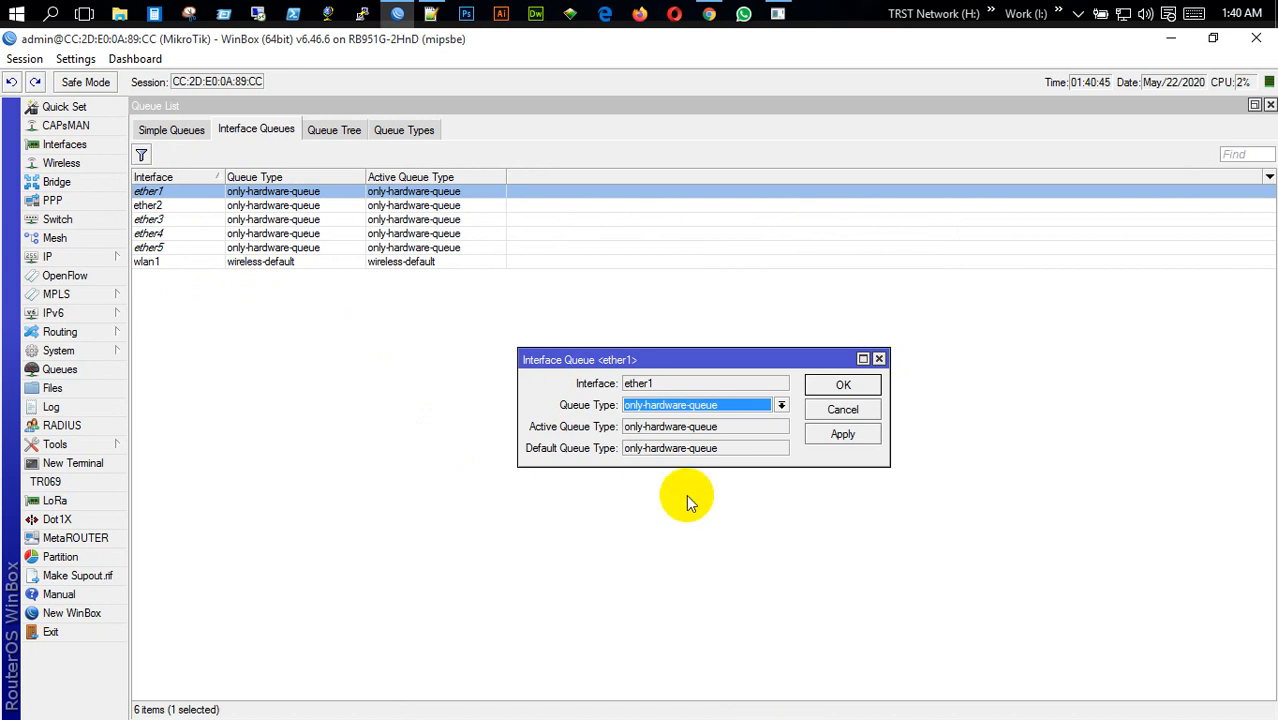
{"action": "left_click", "coordinate": [879, 358]}
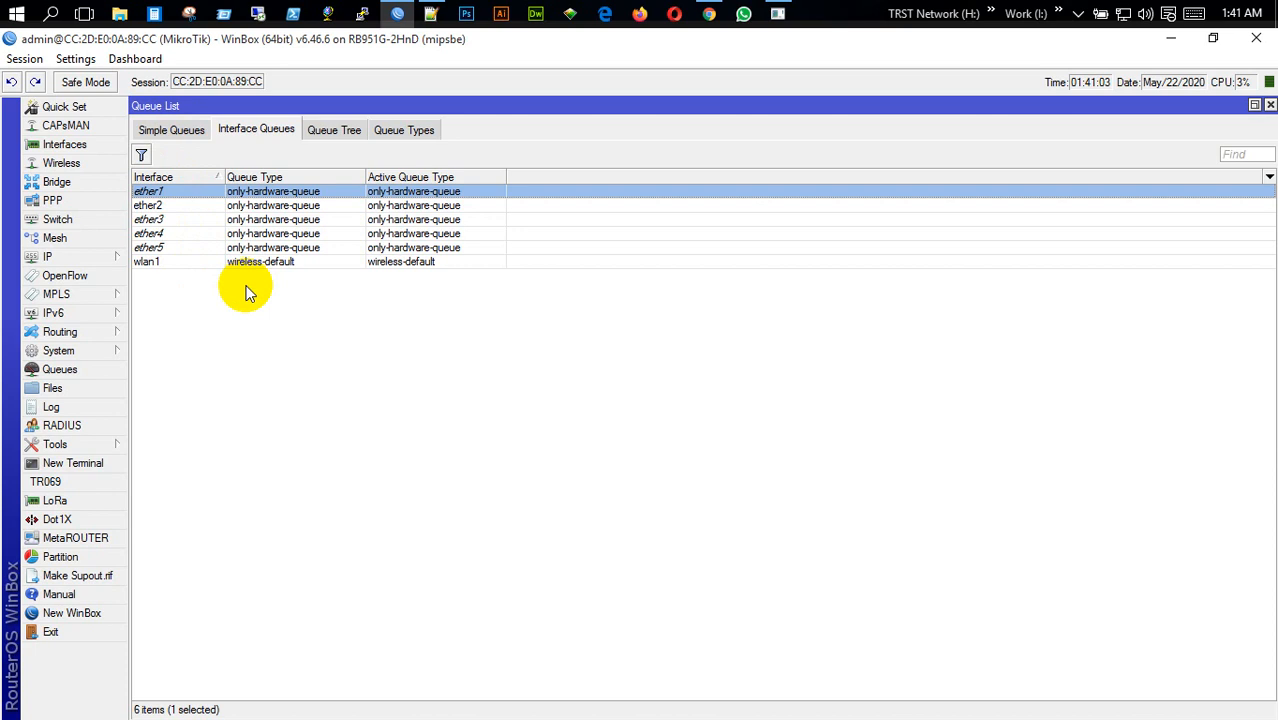
Step: Compare the simple queues list with the queue tree list, ending on the simple queues
{"action": "left_click", "coordinate": [186, 135]}
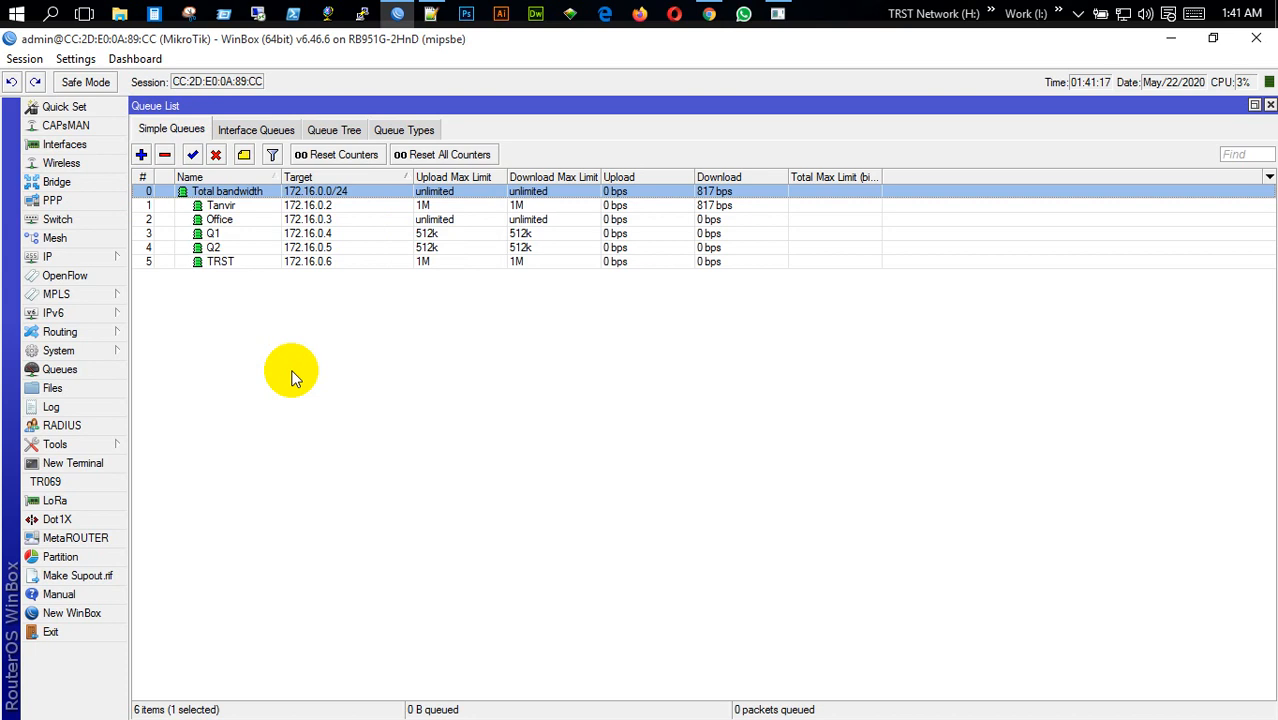
{"action": "left_click", "coordinate": [334, 131]}
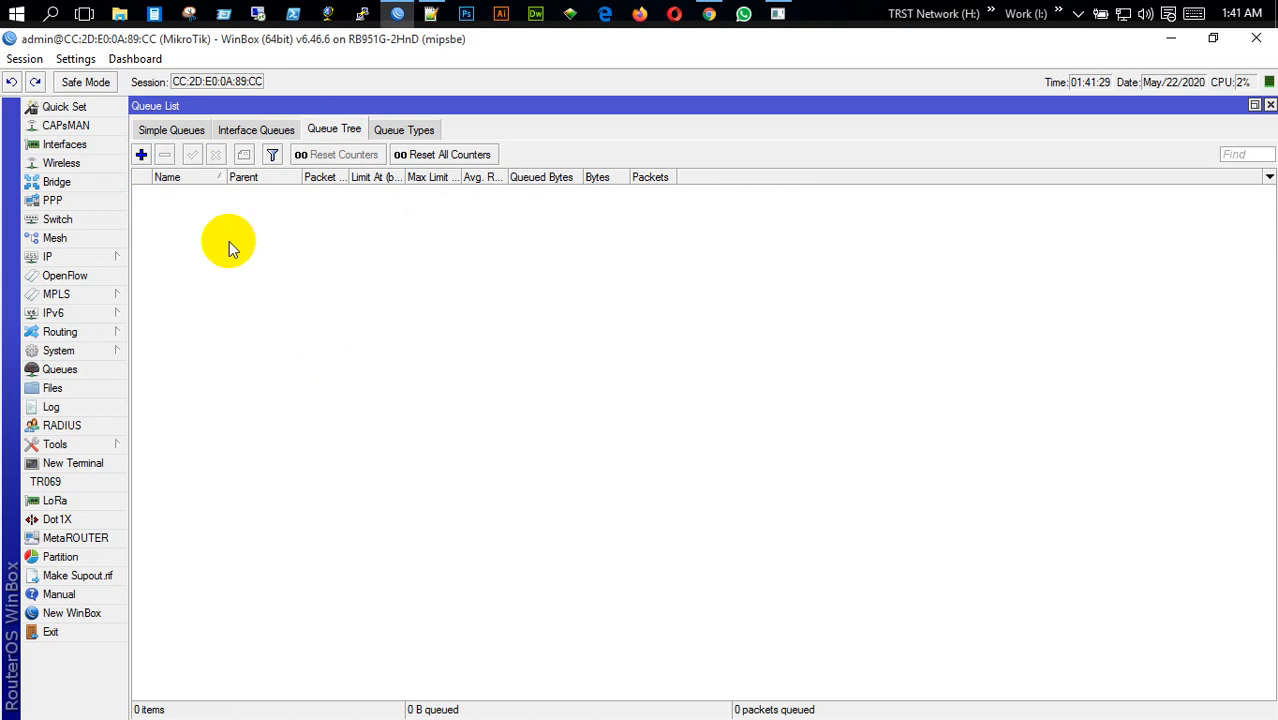
{"action": "left_click", "coordinate": [171, 131]}
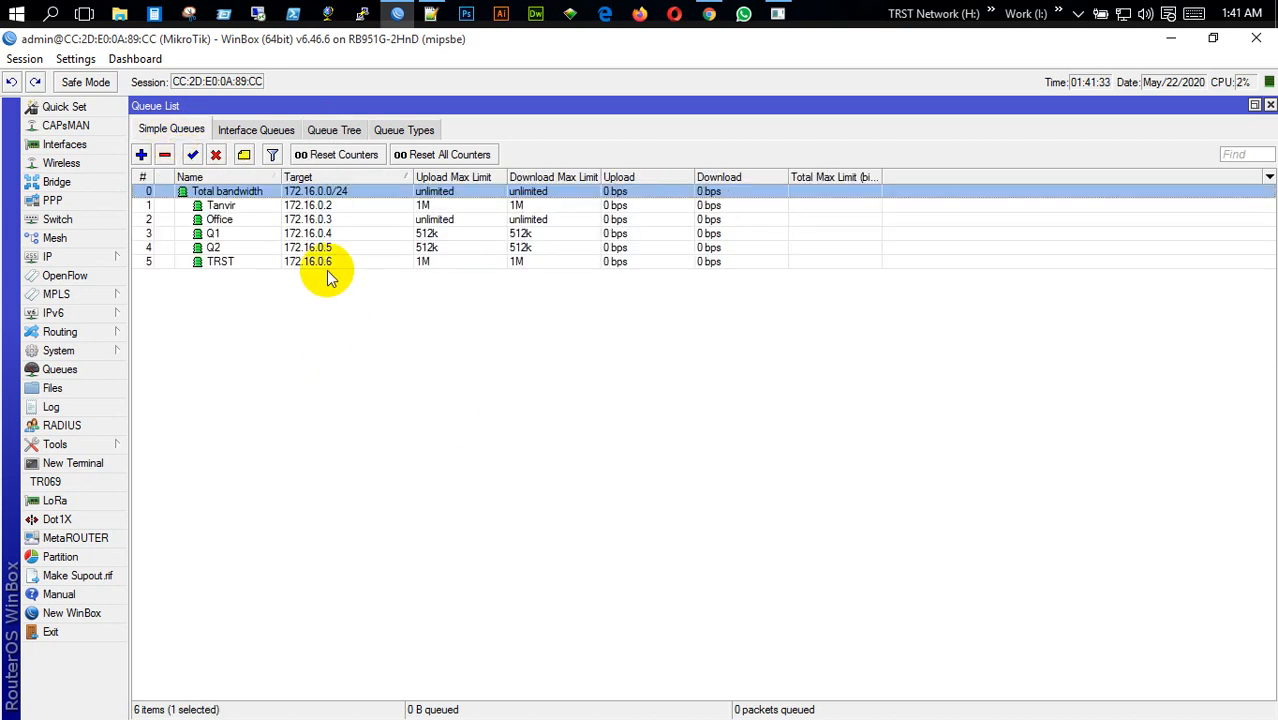
Step: Switch to Chrome to view the MikroTik playlist's Simple Queue videos, and return to WinBox to view the queue tree list
{"action": "left_click", "coordinate": [709, 13]}
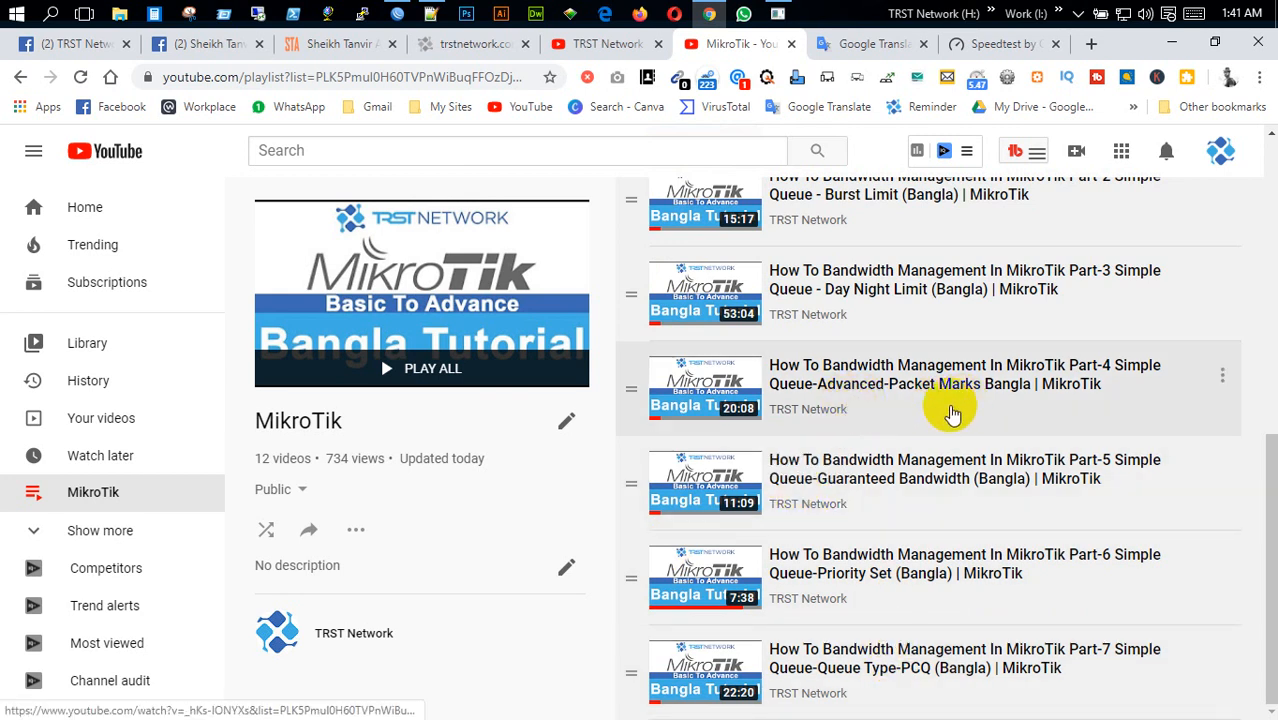
{"action": "left_click", "coordinate": [397, 13]}
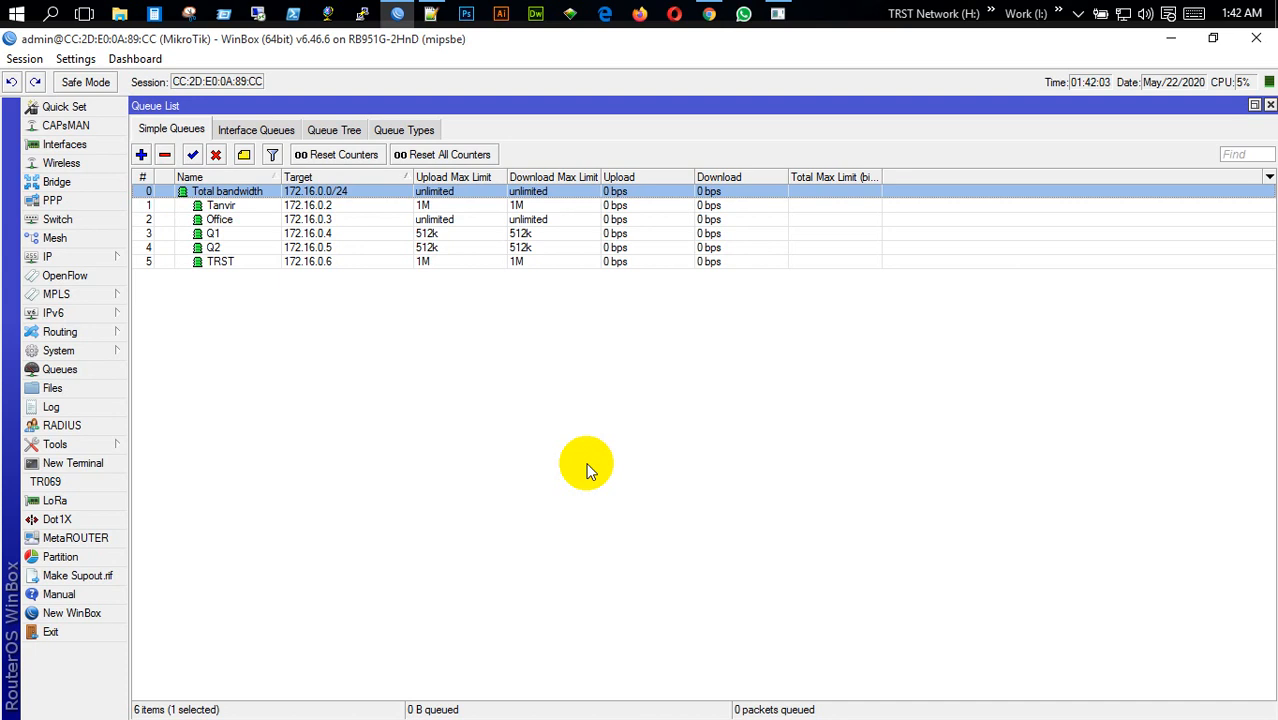
{"action": "left_click", "coordinate": [330, 134]}
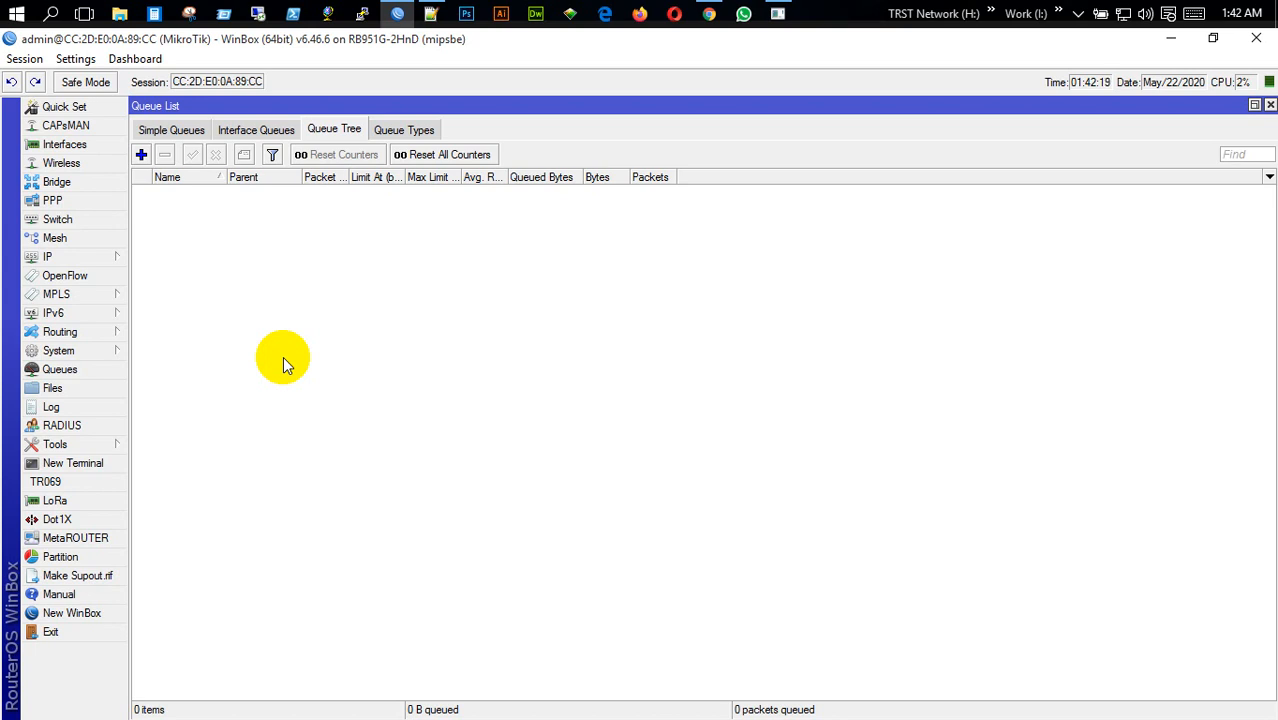
Step: Switch to Chrome, look over the TRST Network YouTube channel's home page, and return to the MikroTik playlist
{"action": "left_click", "coordinate": [709, 13]}
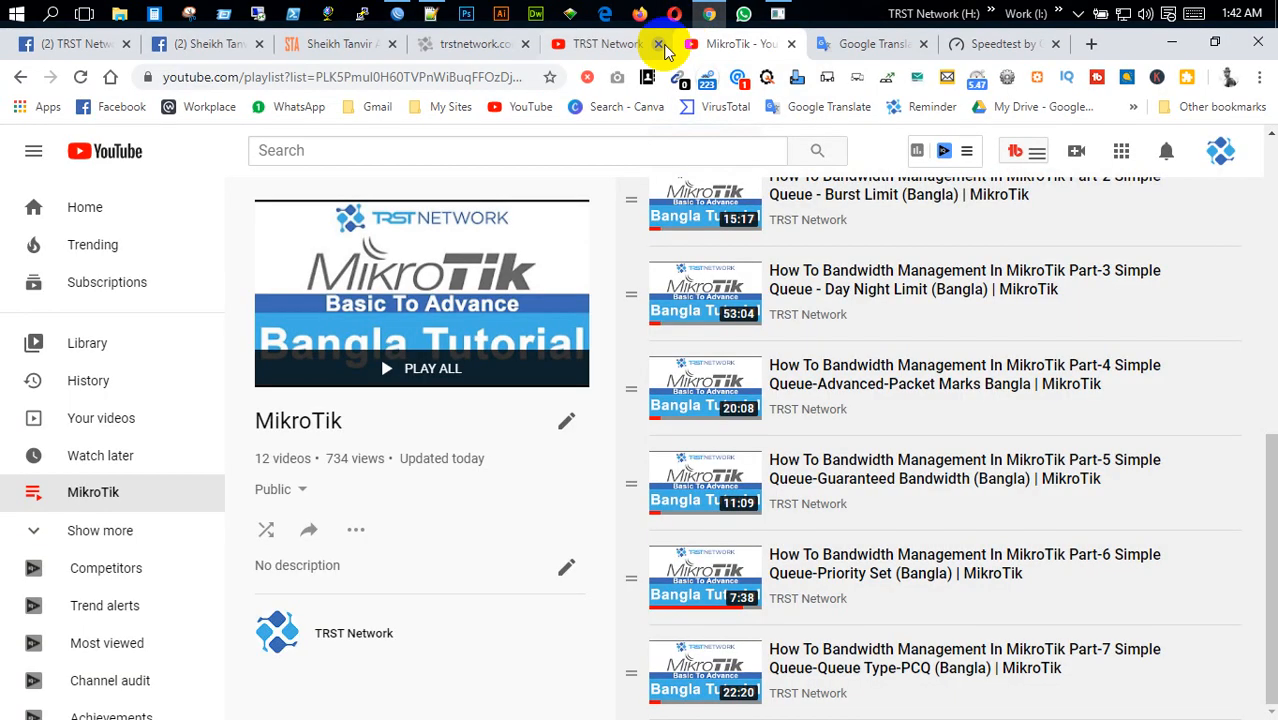
{"action": "left_click", "coordinate": [606, 48]}
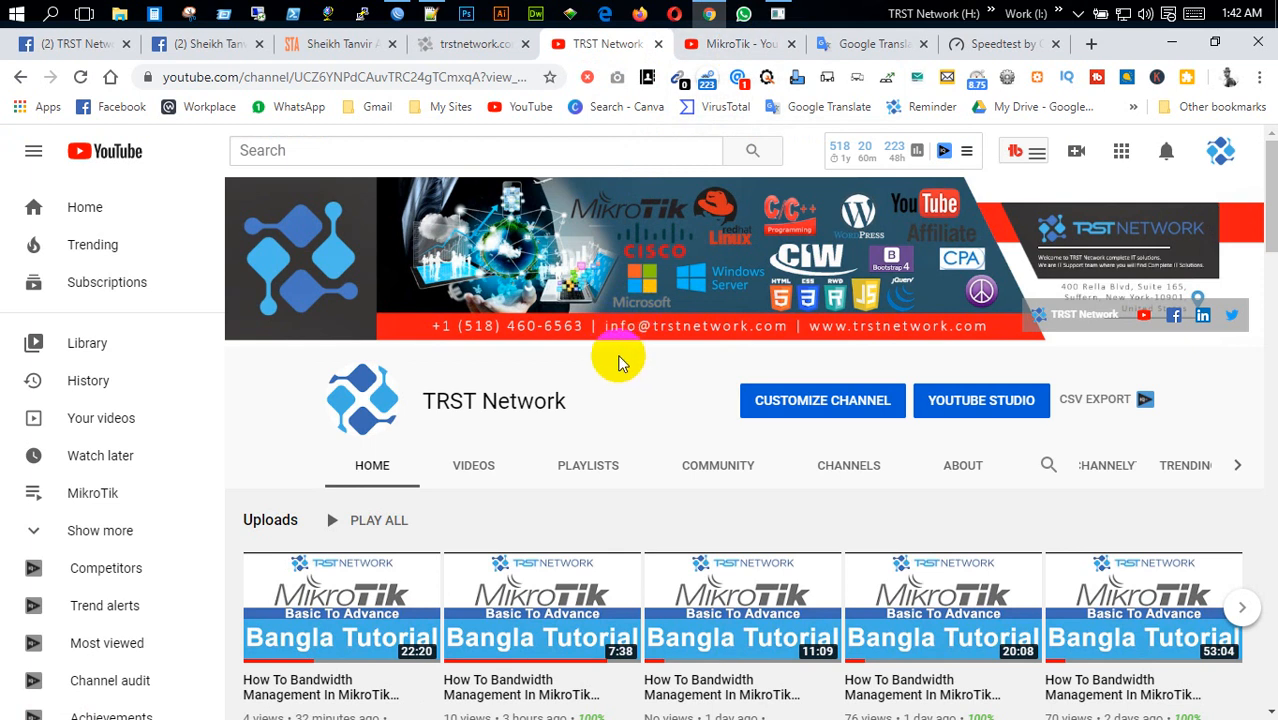
{"action": "scroll", "coordinate": [620, 362], "scroll_direction": "down", "scroll_amount": 3}
{"action": "scroll", "coordinate": [620, 362], "scroll_direction": "up", "scroll_amount": 3}
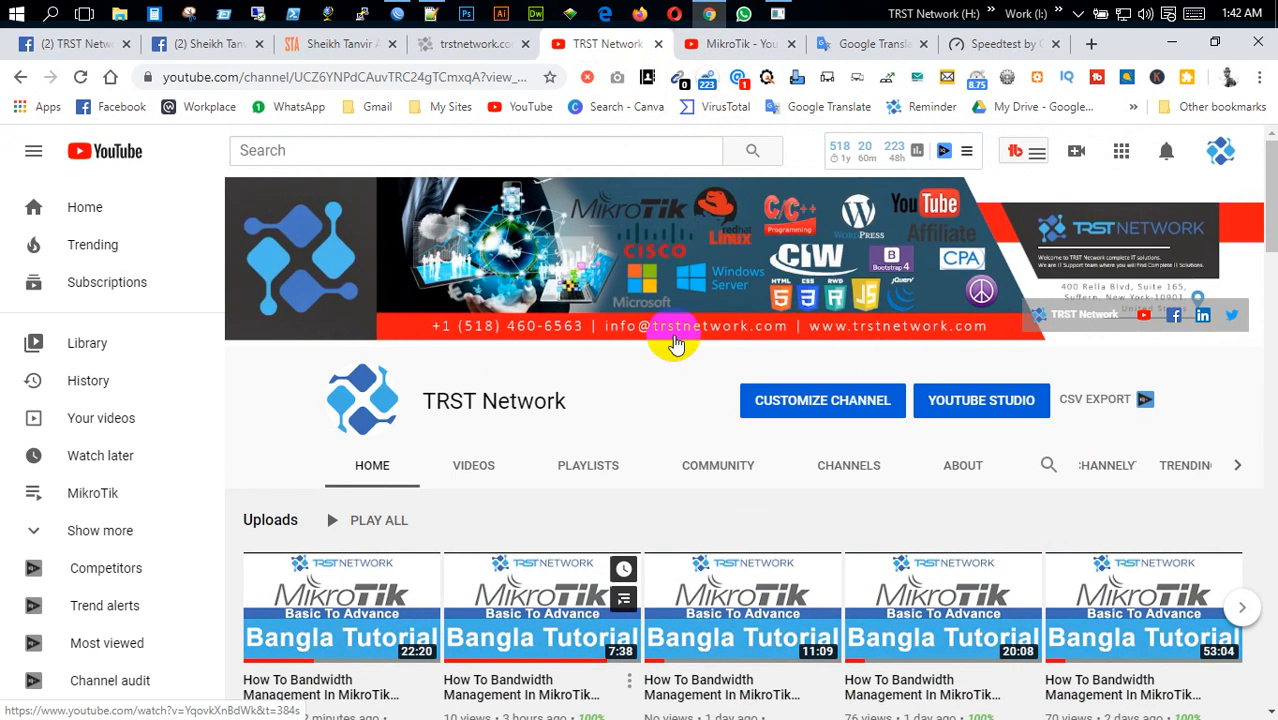
{"action": "left_click", "coordinate": [736, 45]}
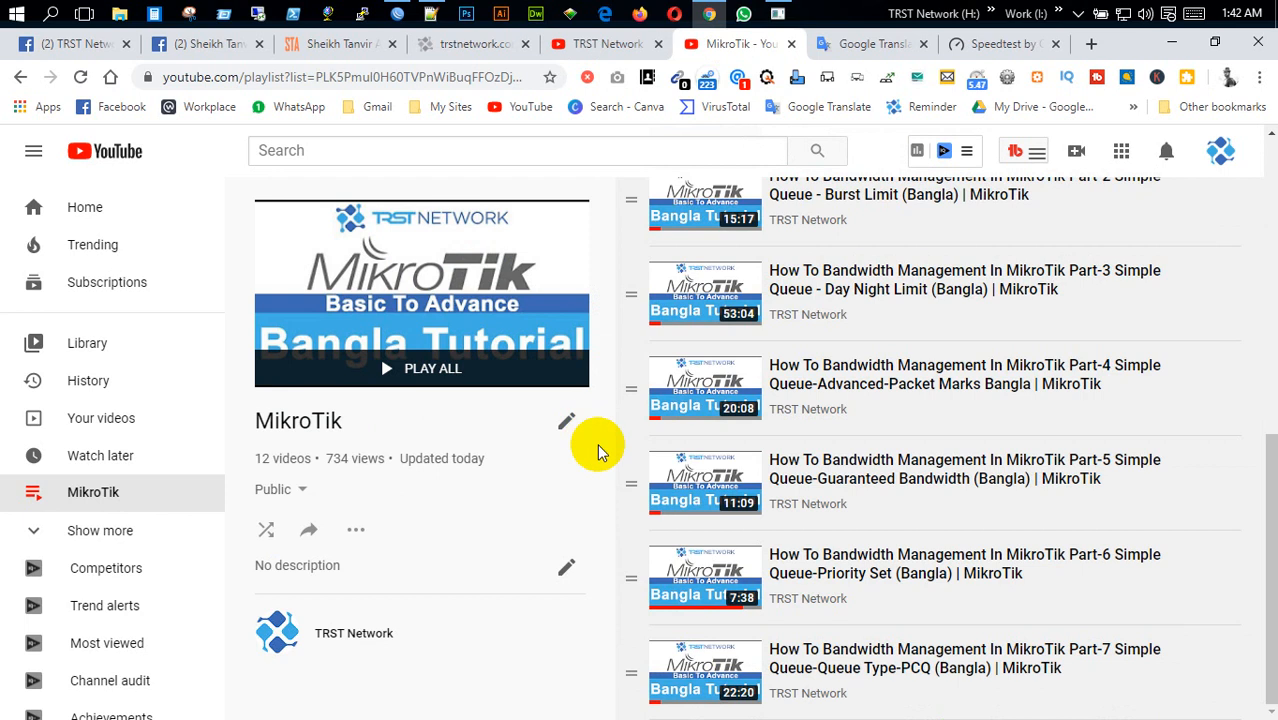